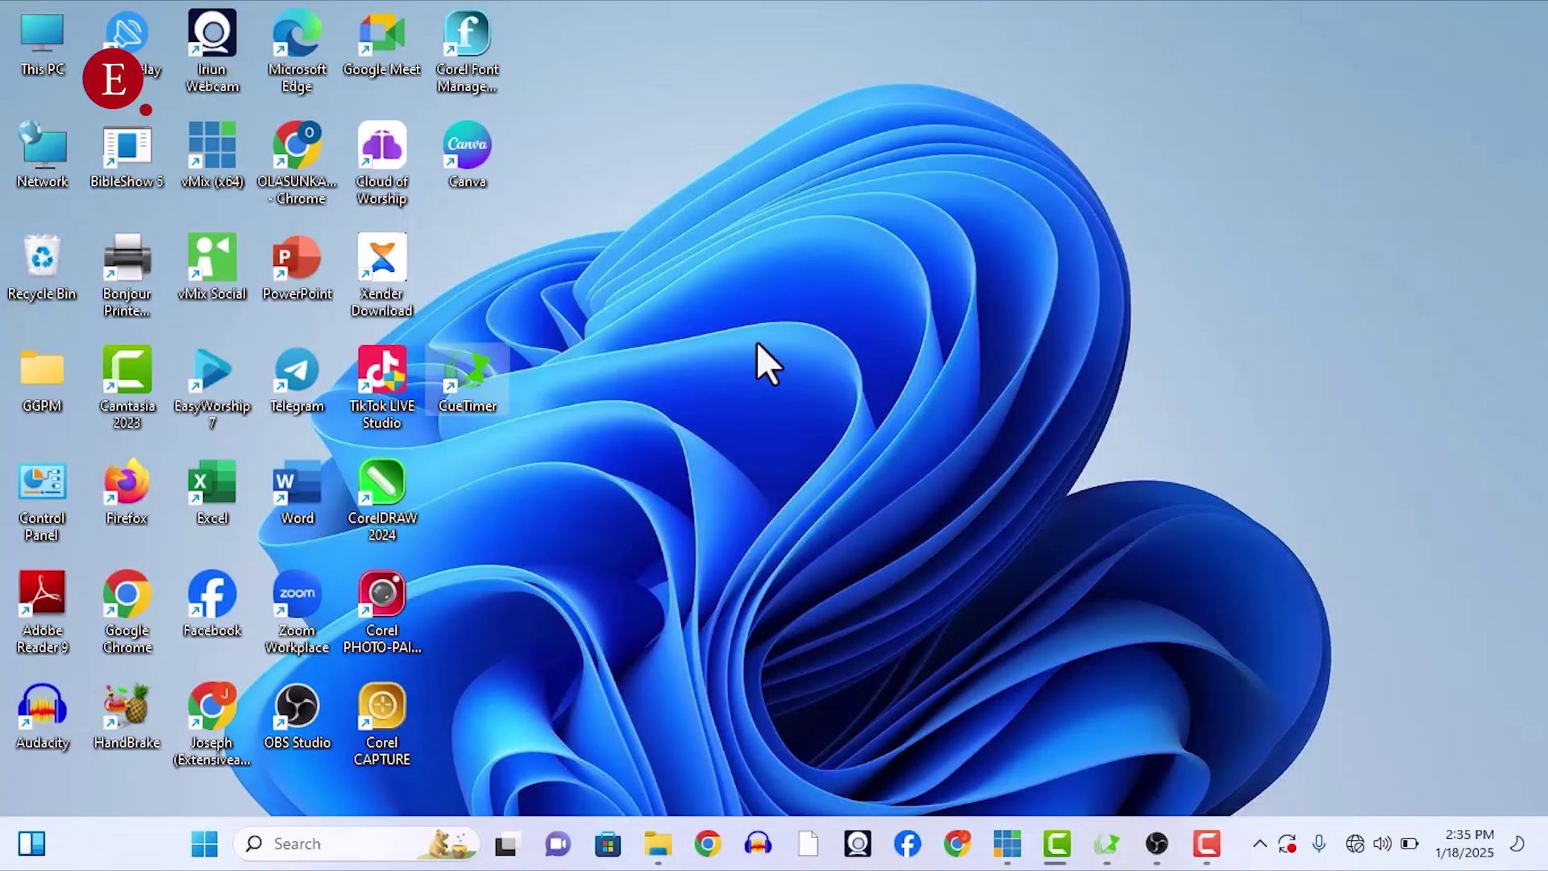
# Step: Launch CueTimer from its desktop shortcut to show the service cue list
pyautogui.doubleClick(484, 387)
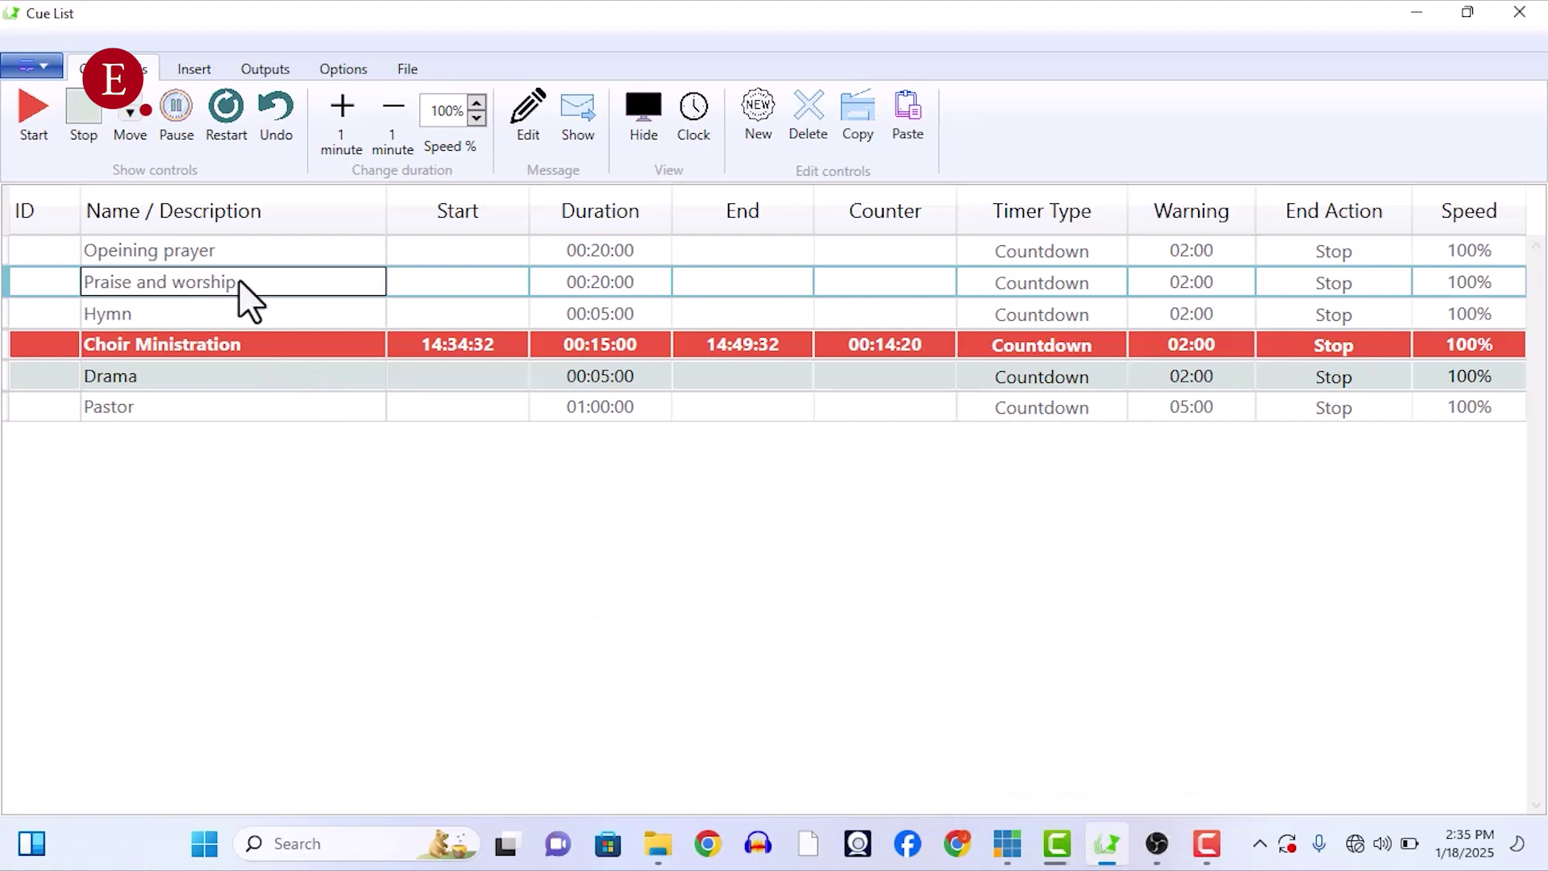
# Step: Advance from Hymn through Drama to start the Pastor countdown, then bring vMix Pro forward
pyautogui.click(242, 314)
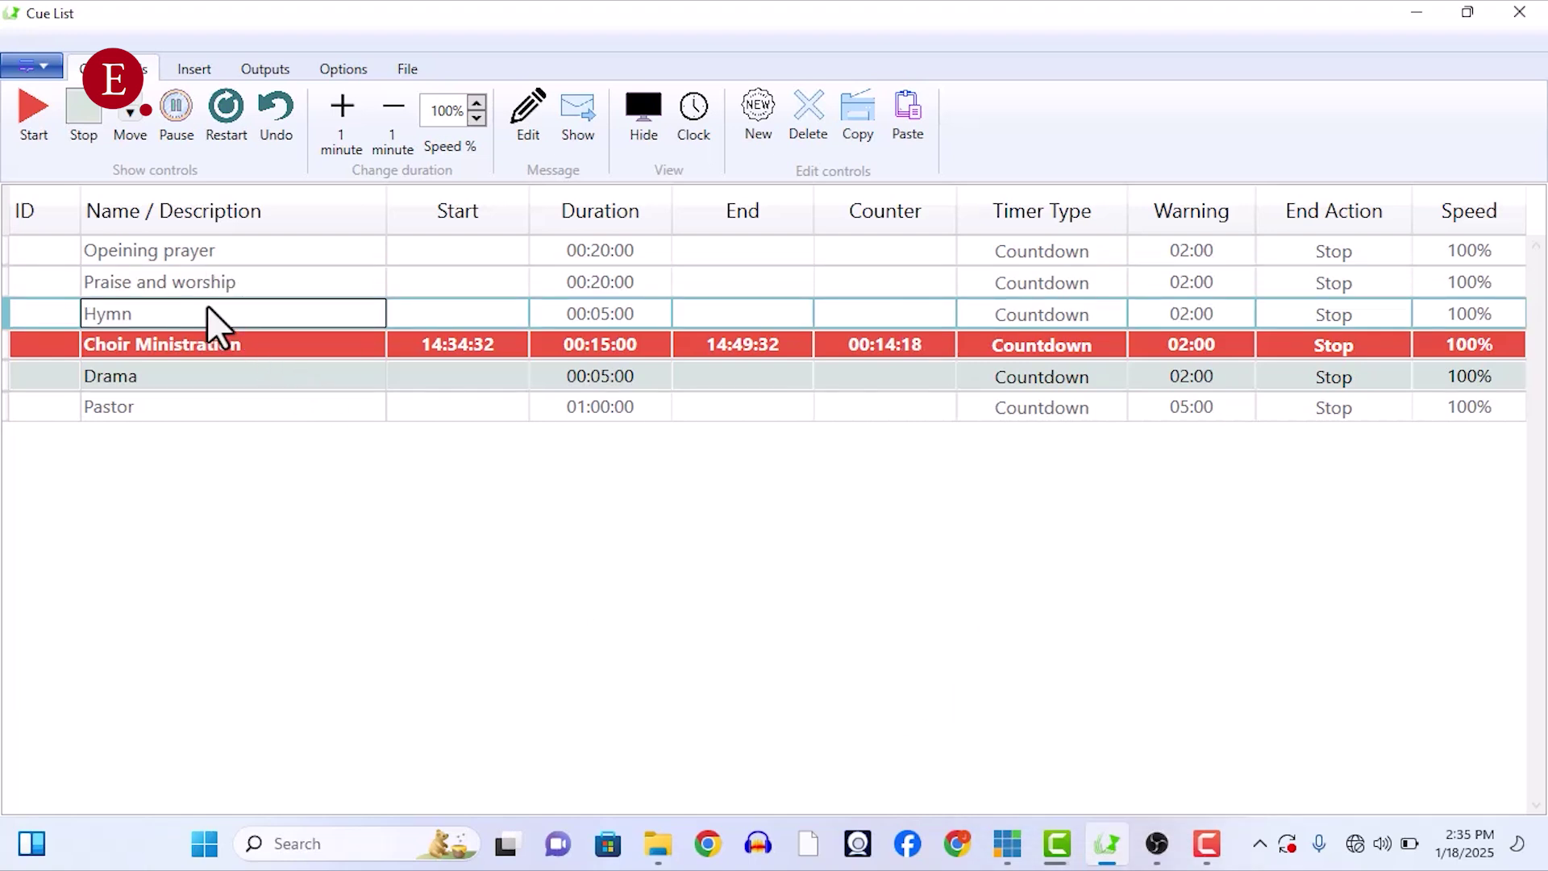
pyautogui.click(49, 105)
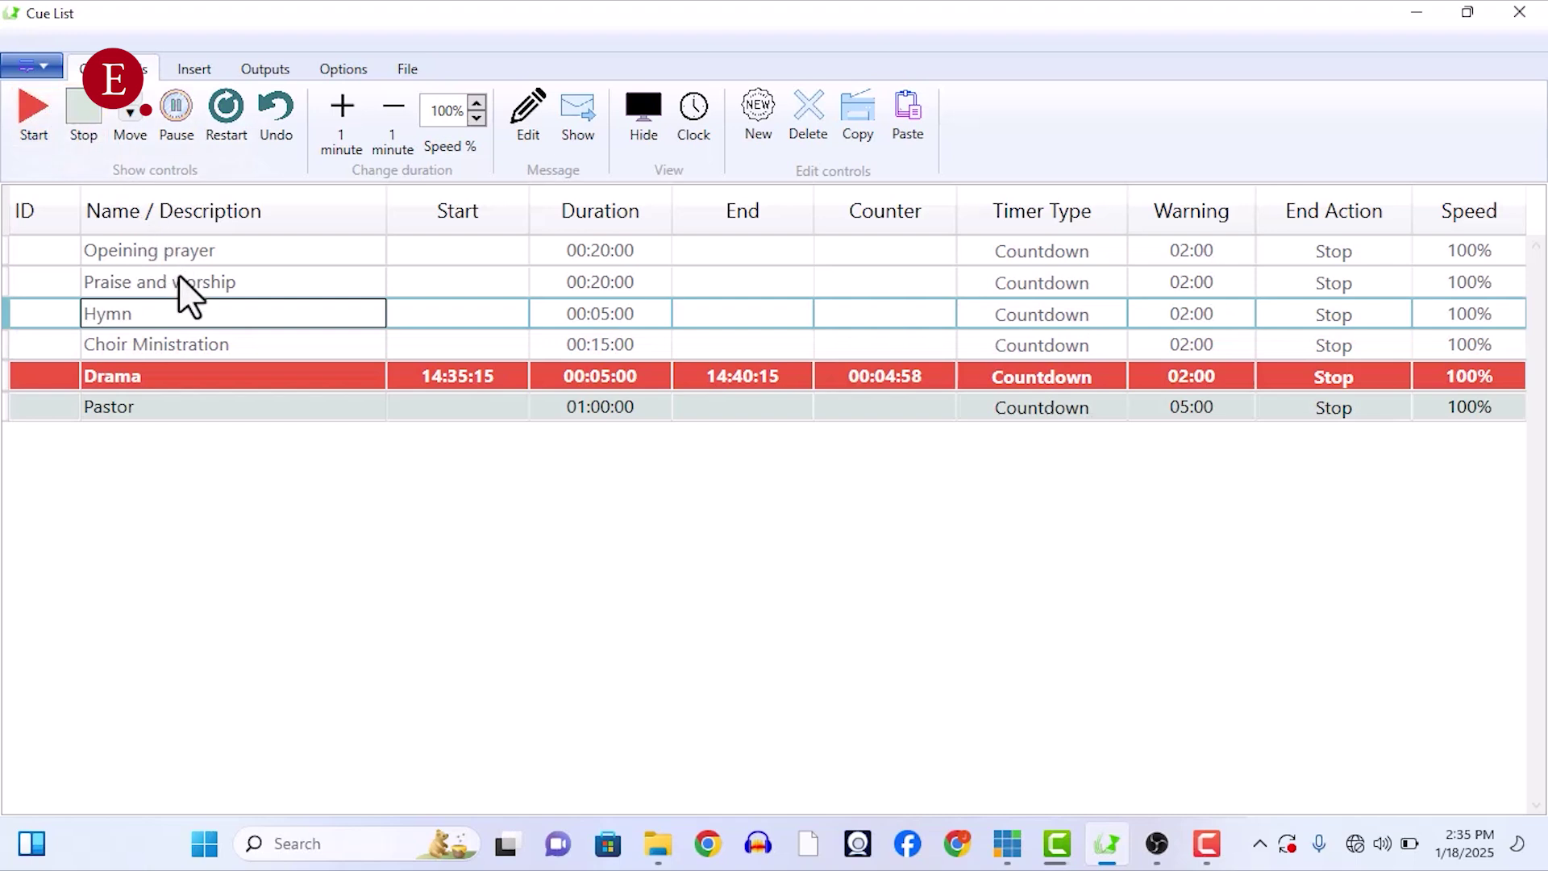
pyautogui.click(42, 133)
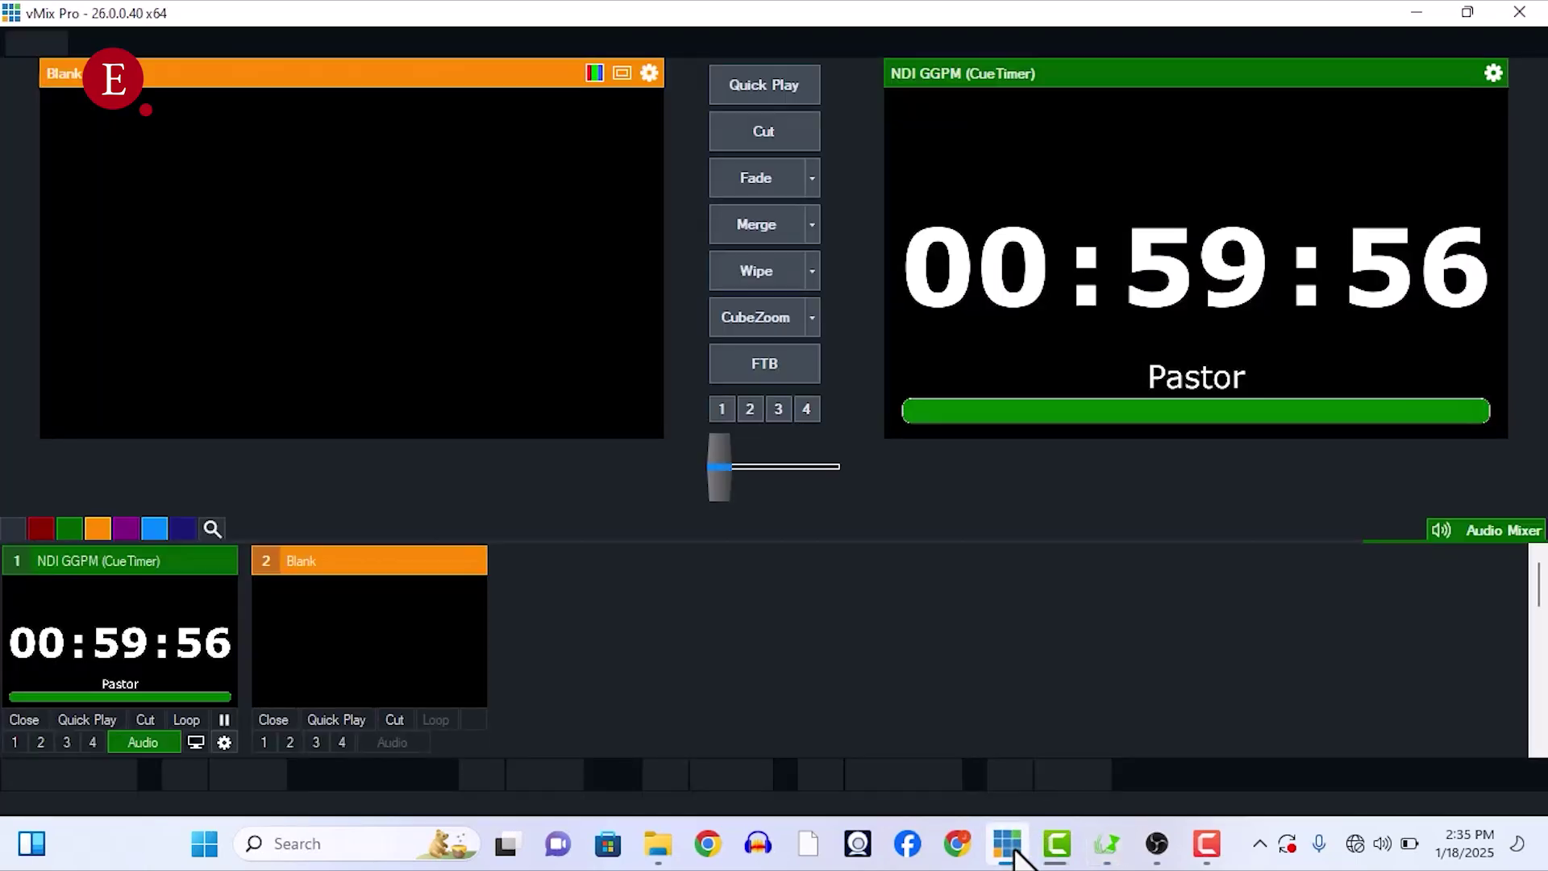
pyautogui.click(1007, 843)
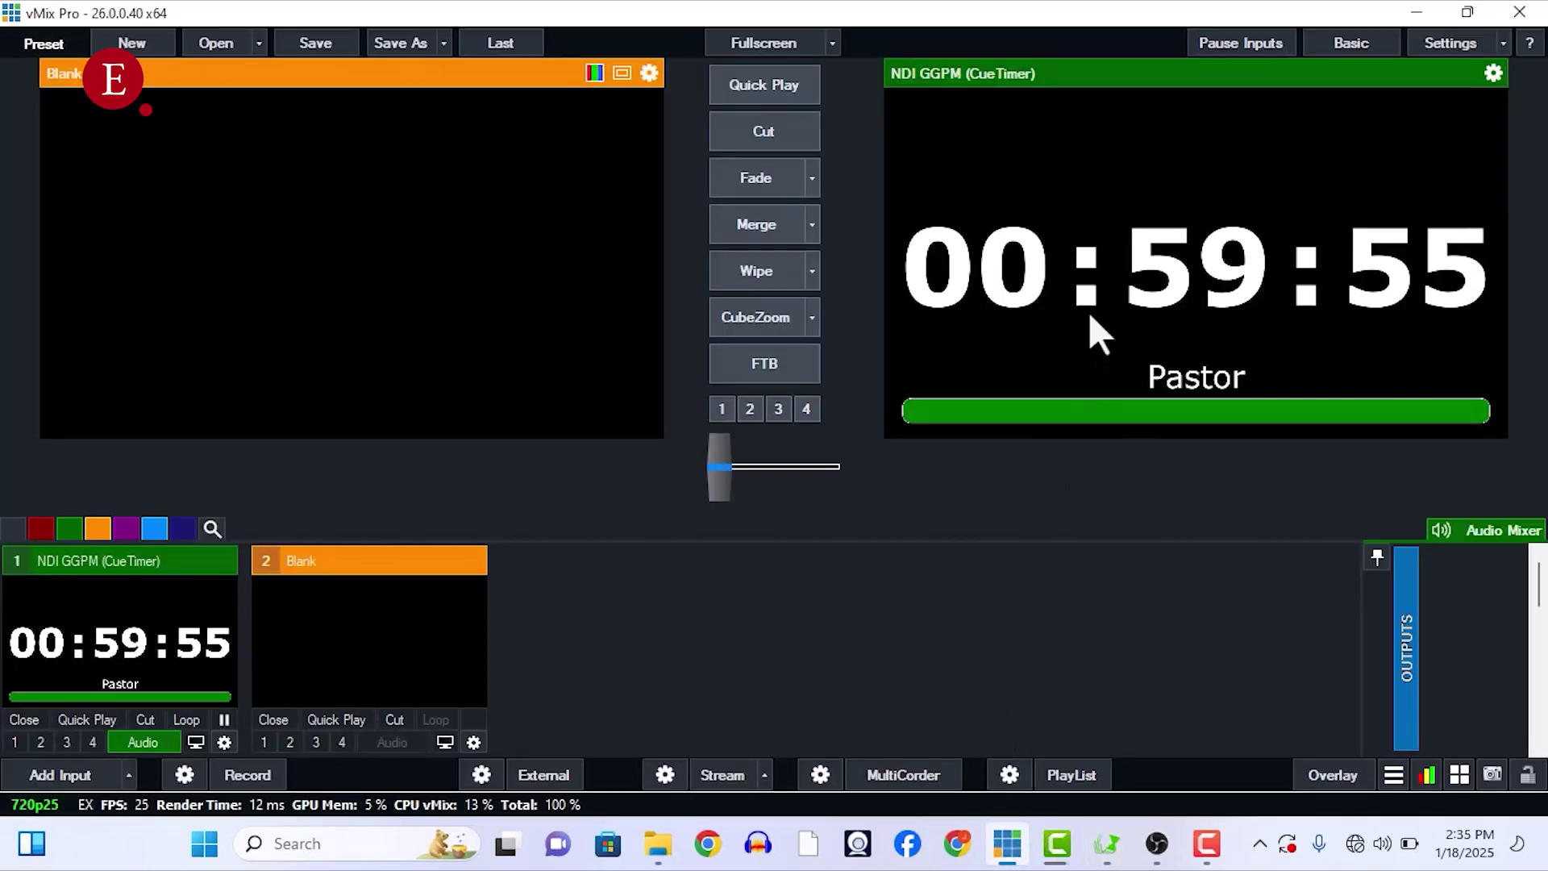
# Step: Fade the CueTimer countdown to program in OBS, then restore and reposition the CueTimer window
pyautogui.click(1156, 844)
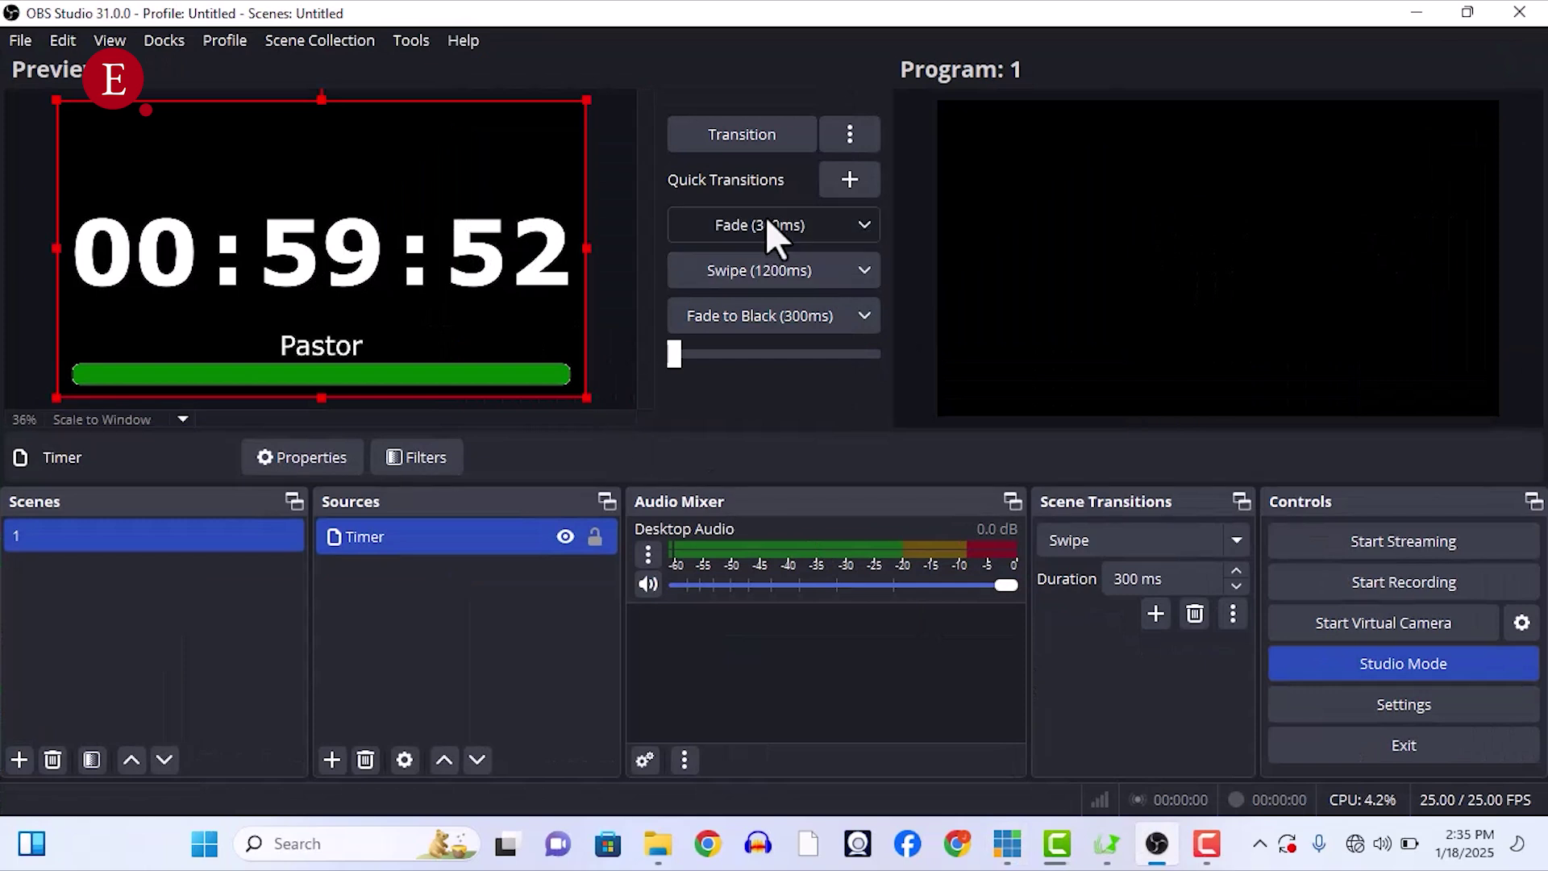
pyautogui.click(766, 222)
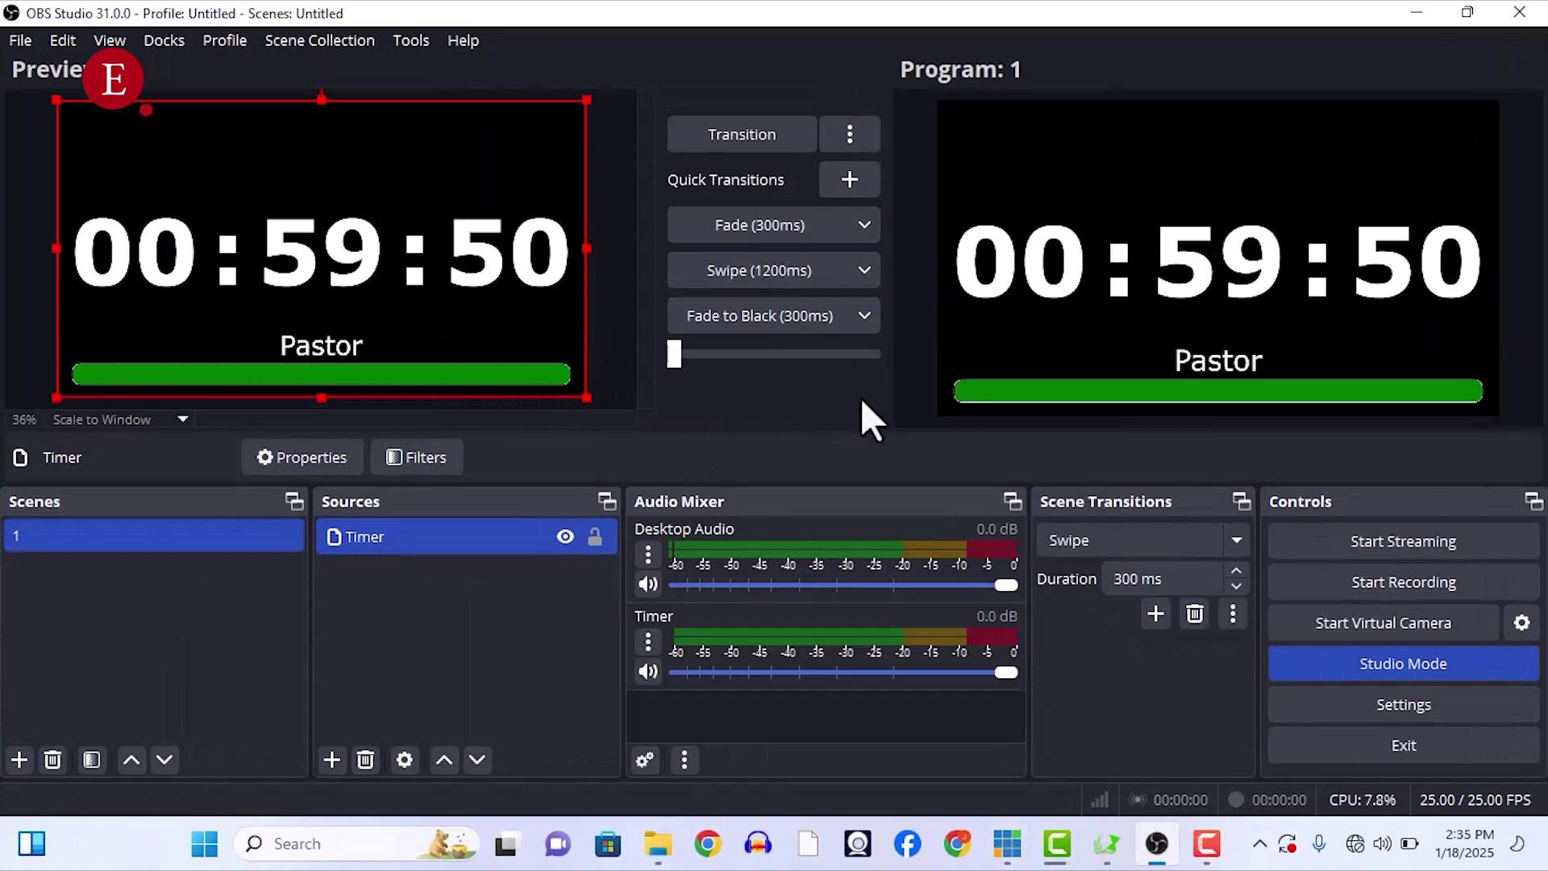
pyautogui.click(1107, 843)
pyautogui.click(1467, 13)
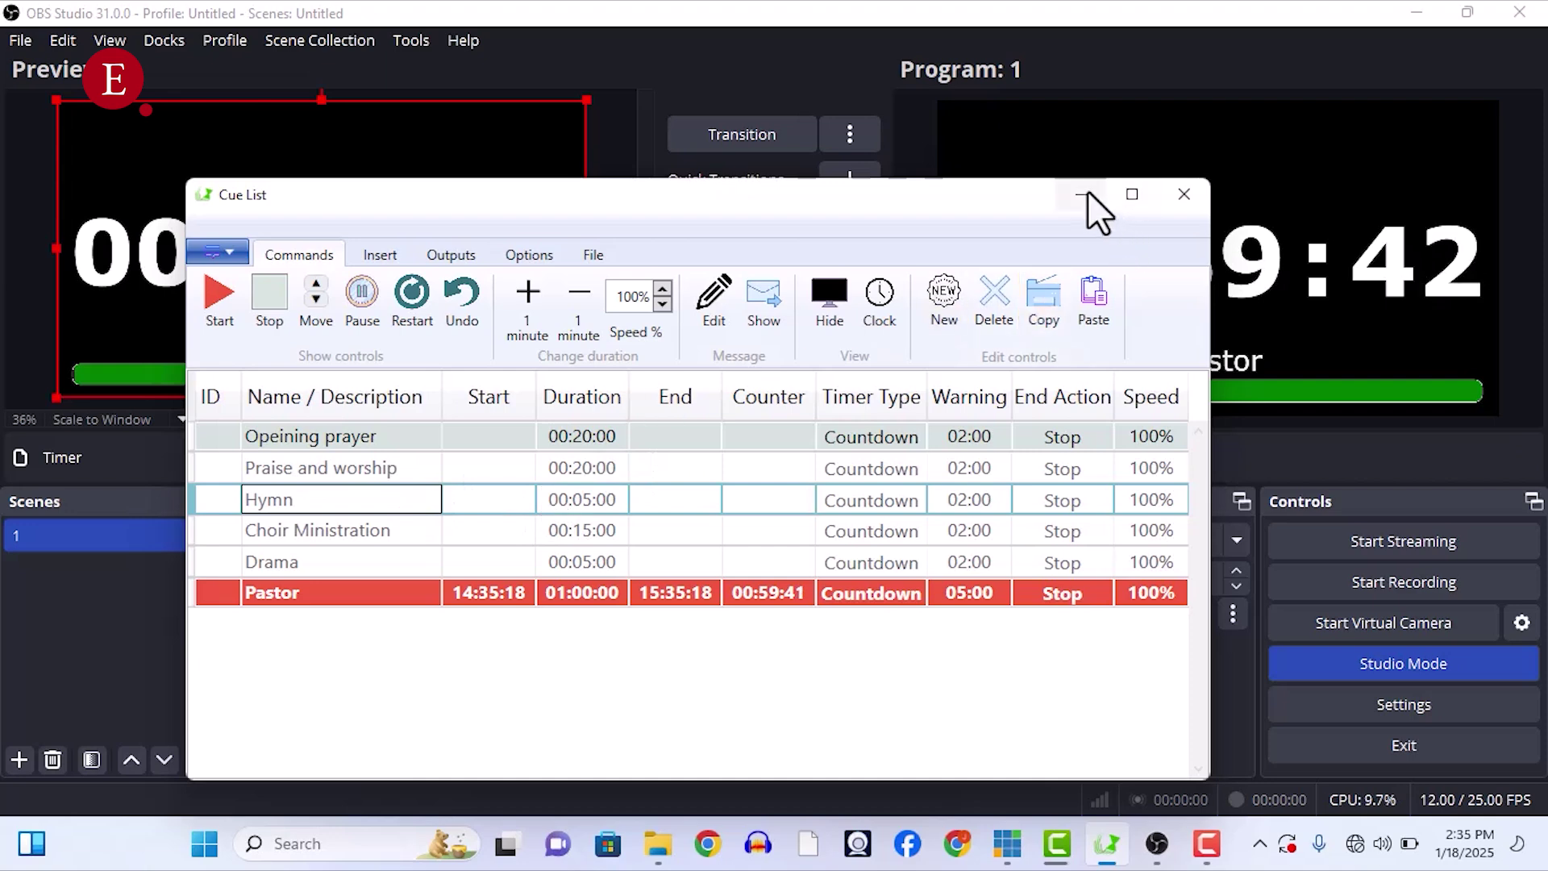
pyautogui.moveTo(540, 193); pyautogui.dragTo(489, 423)
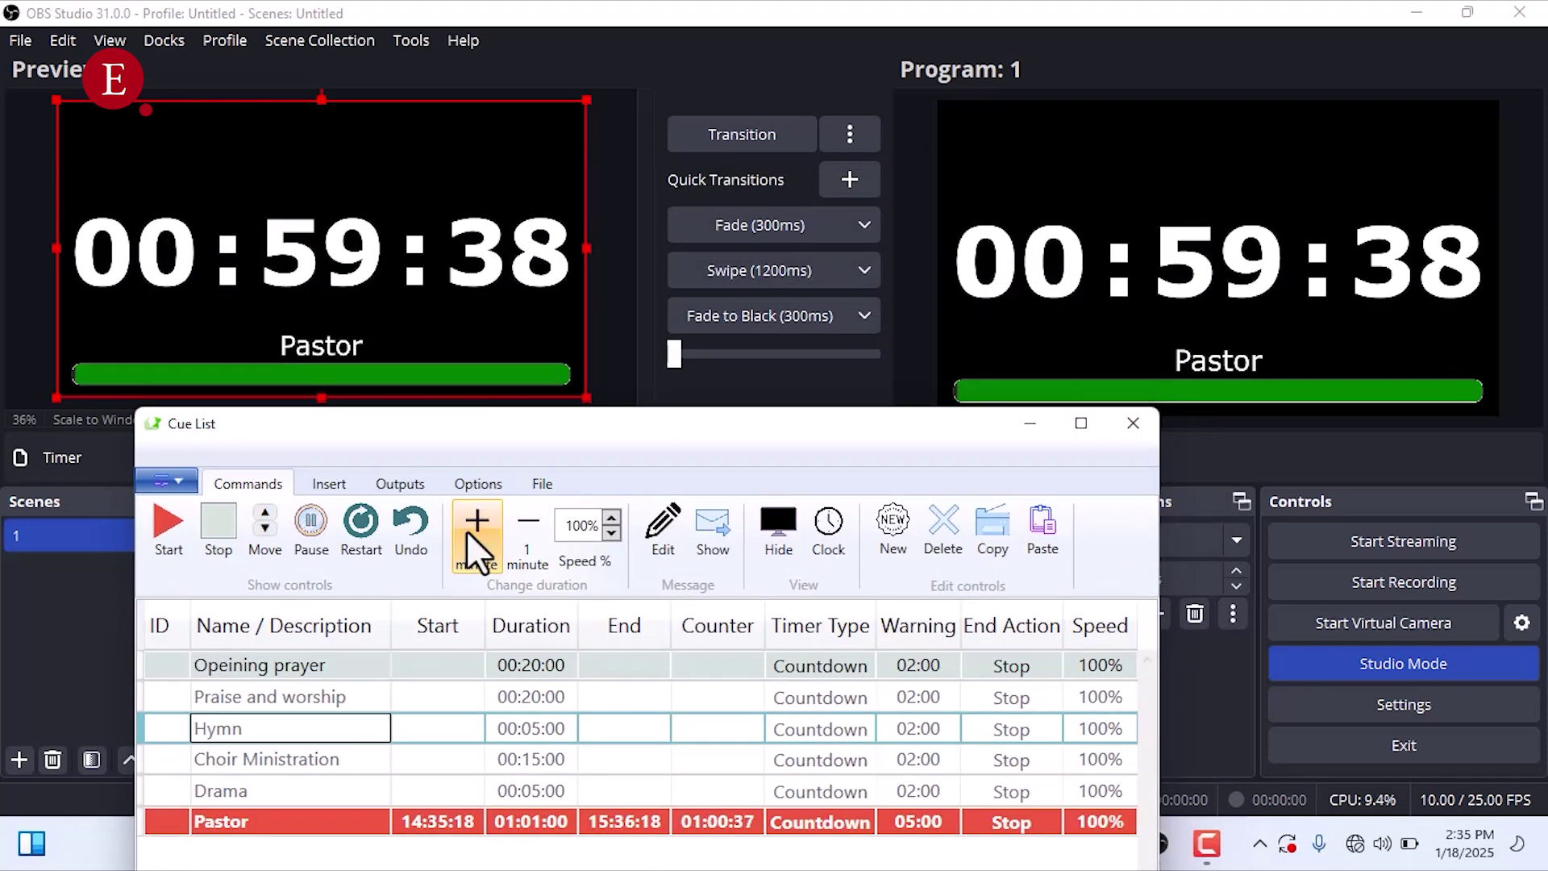
# Step: Extend the Pastor cue by one minute to 01:01:00, then return to vMix Pro
pyautogui.click(466, 529)
pyautogui.click(1032, 424)
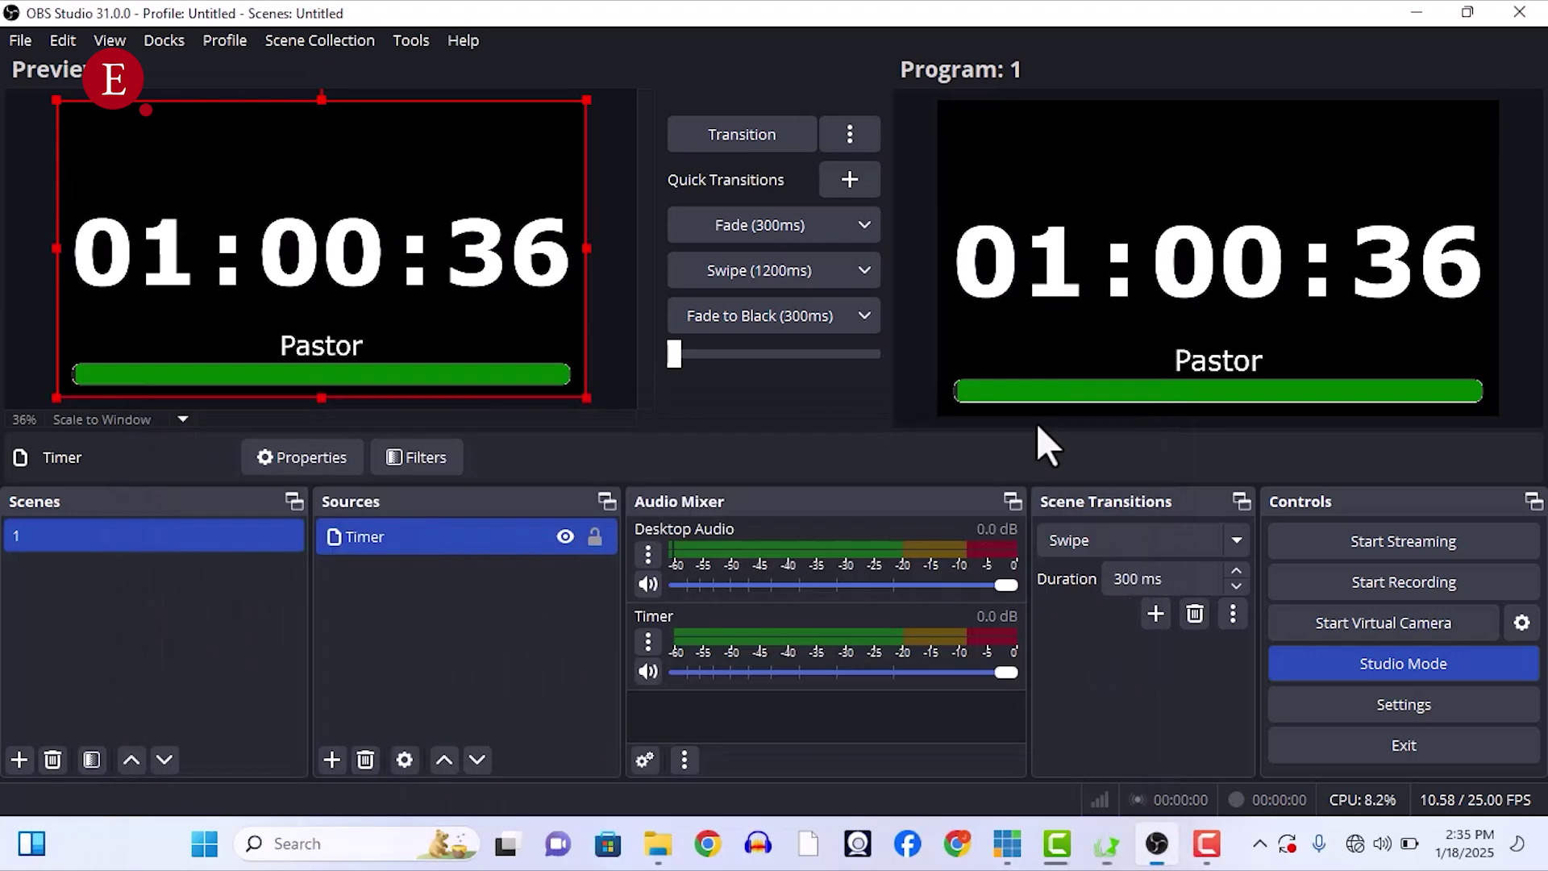
pyautogui.click(1023, 831)
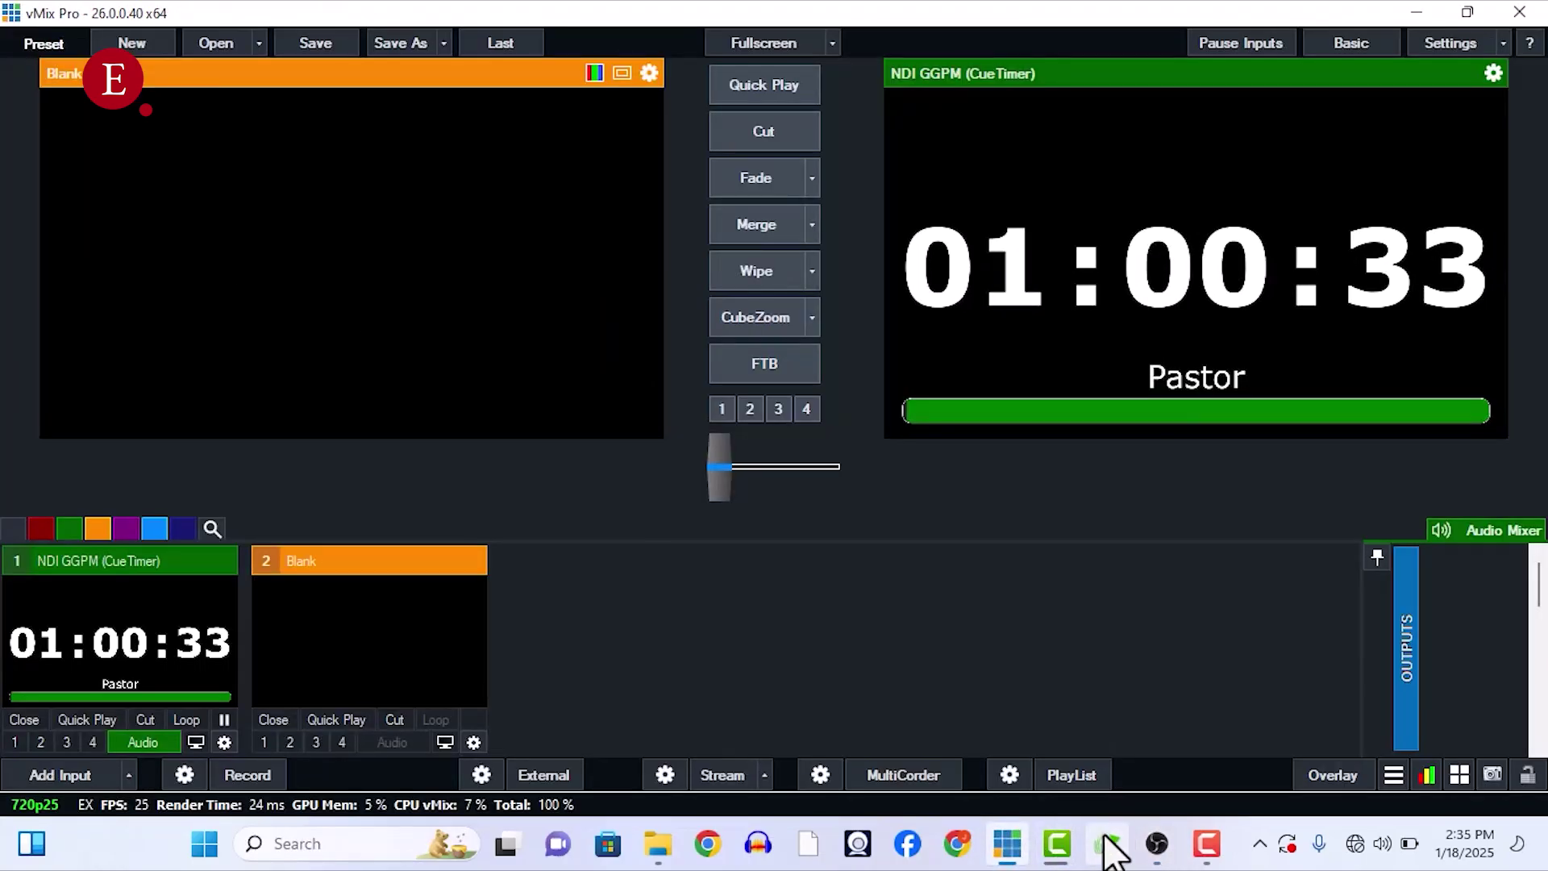
# Step: Switch from vMix Pro back to OBS Studio
pyautogui.click(1161, 835)
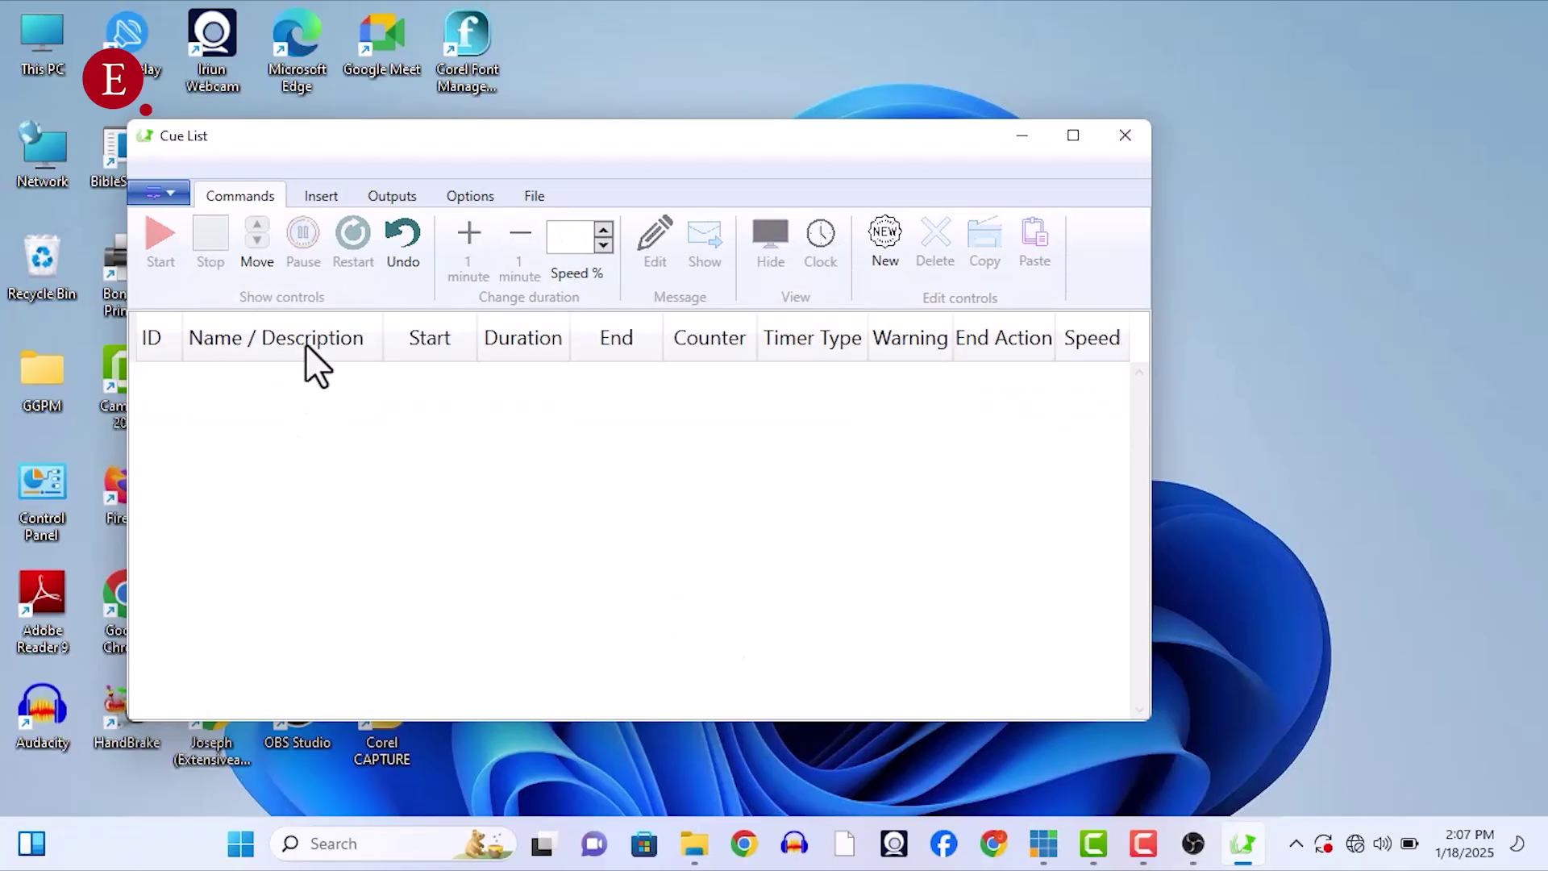
# Step: Add a new cue named 'Opeining prayer'
pyautogui.click(887, 242)
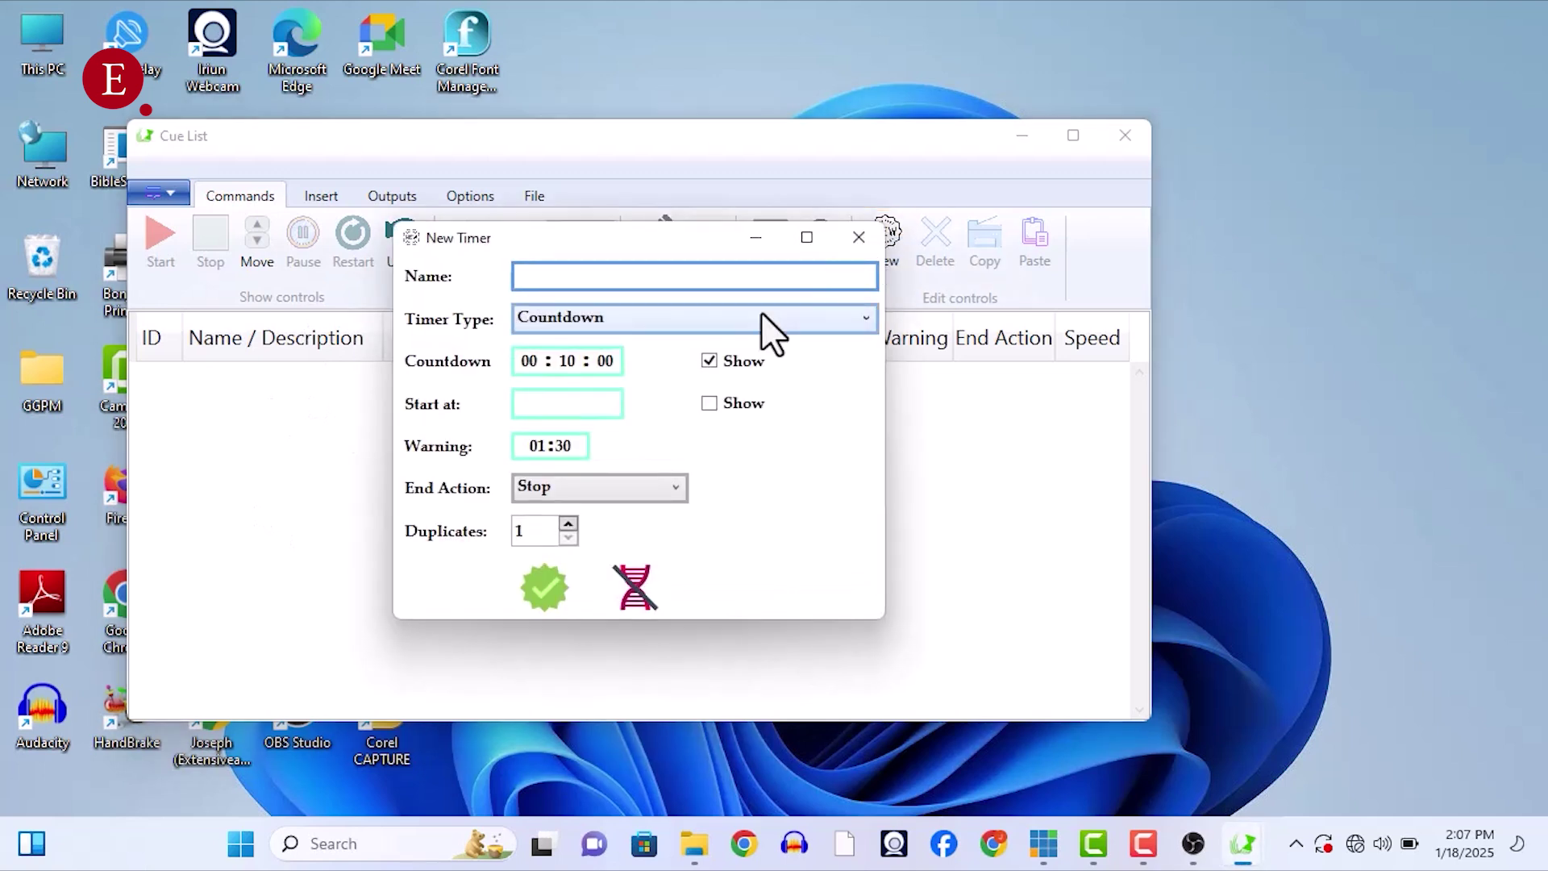
pyautogui.write('Opeining')
pyautogui.press('BackSpace')
pyautogui.write('ing prayer')
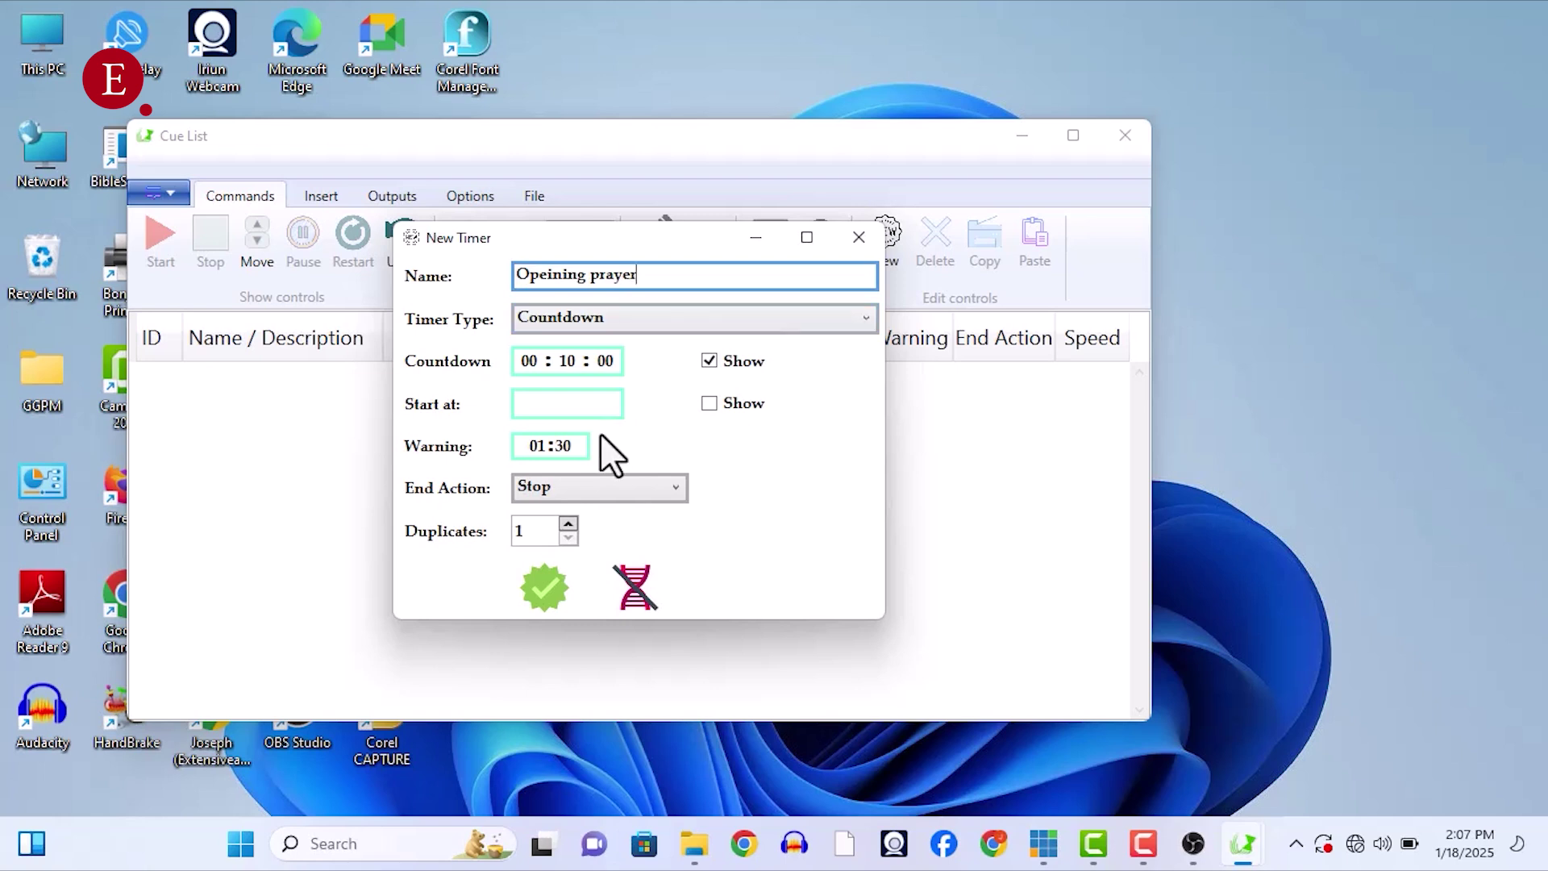
# Step: Set its countdown to 00:20:00 and warning to 02:00, then add it to the list
pyautogui.click(574, 361)
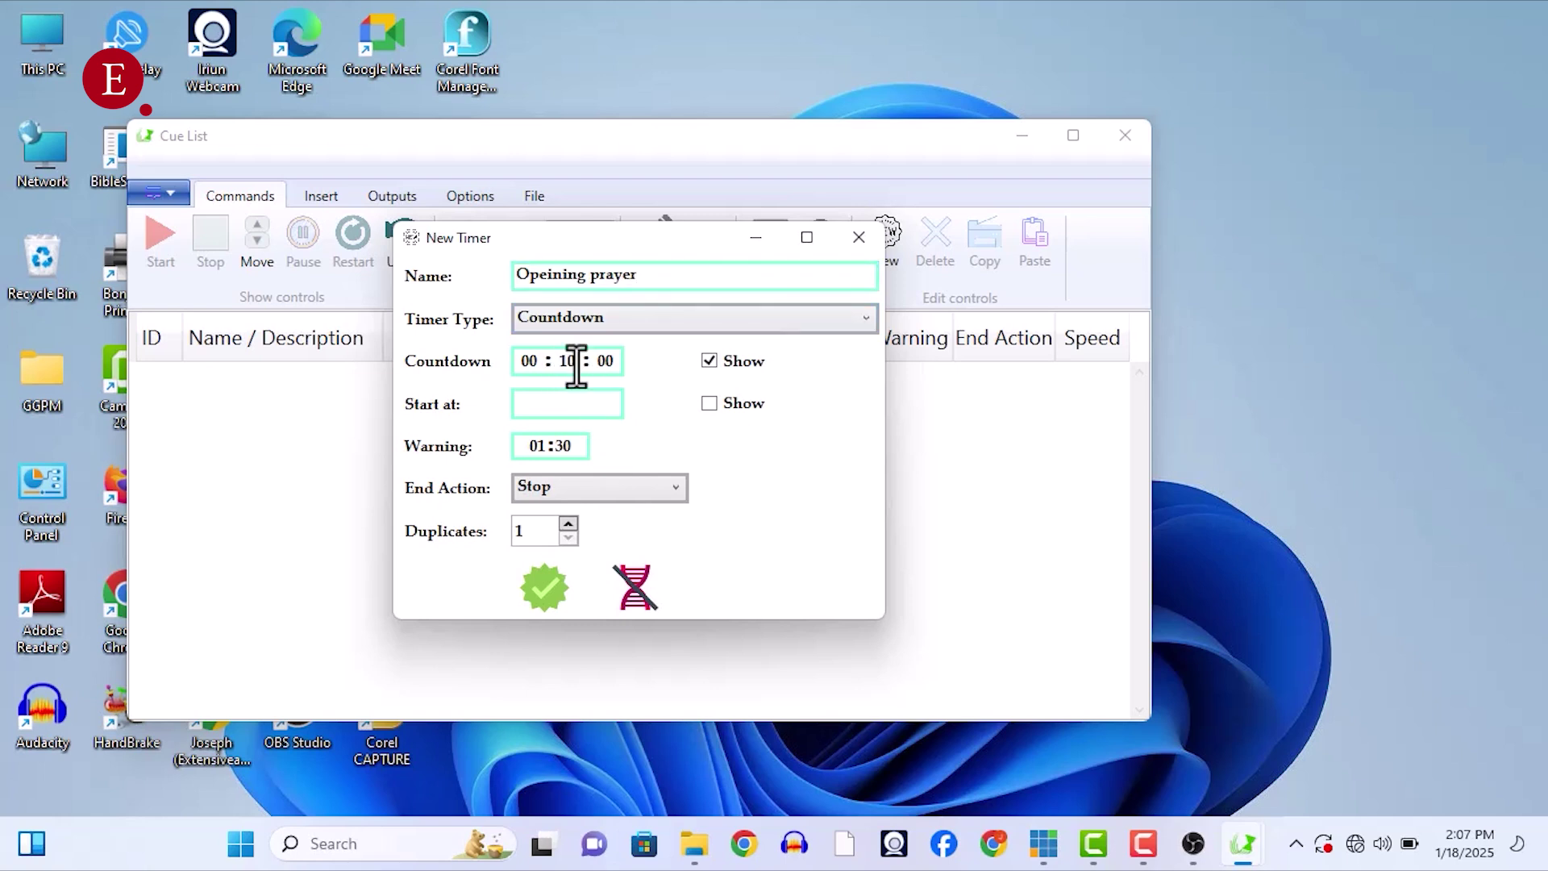
pyautogui.write('1700')
pyautogui.press('Tab')
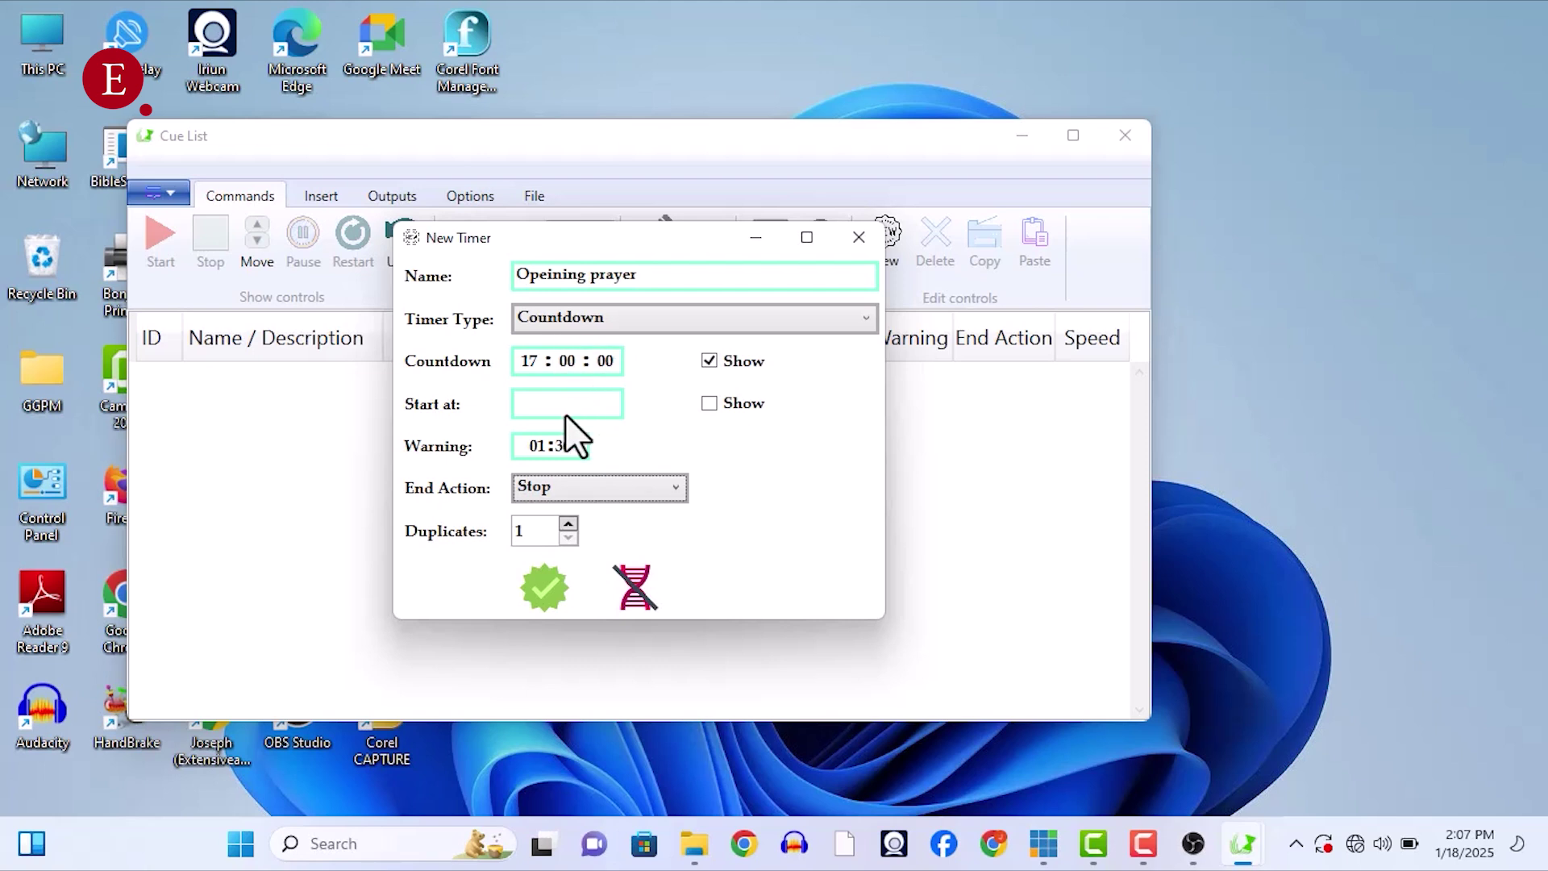
pyautogui.press('Tab')
pyautogui.click(520, 367)
pyautogui.write('00 : ')
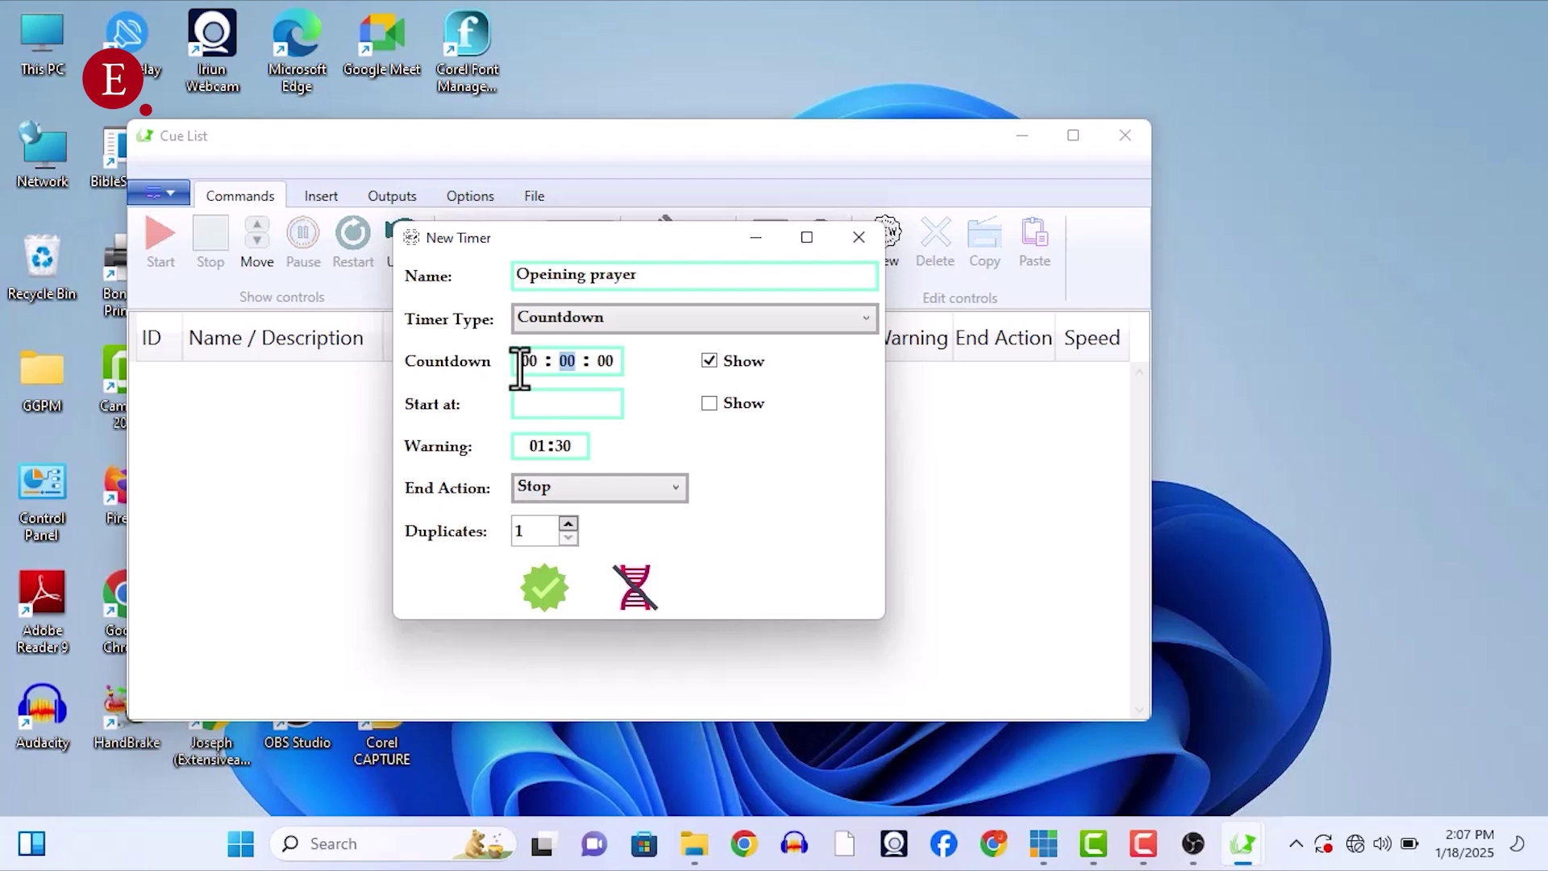
pyautogui.write('20 : 00')
pyautogui.moveTo(563, 446); pyautogui.dragTo(574, 449)
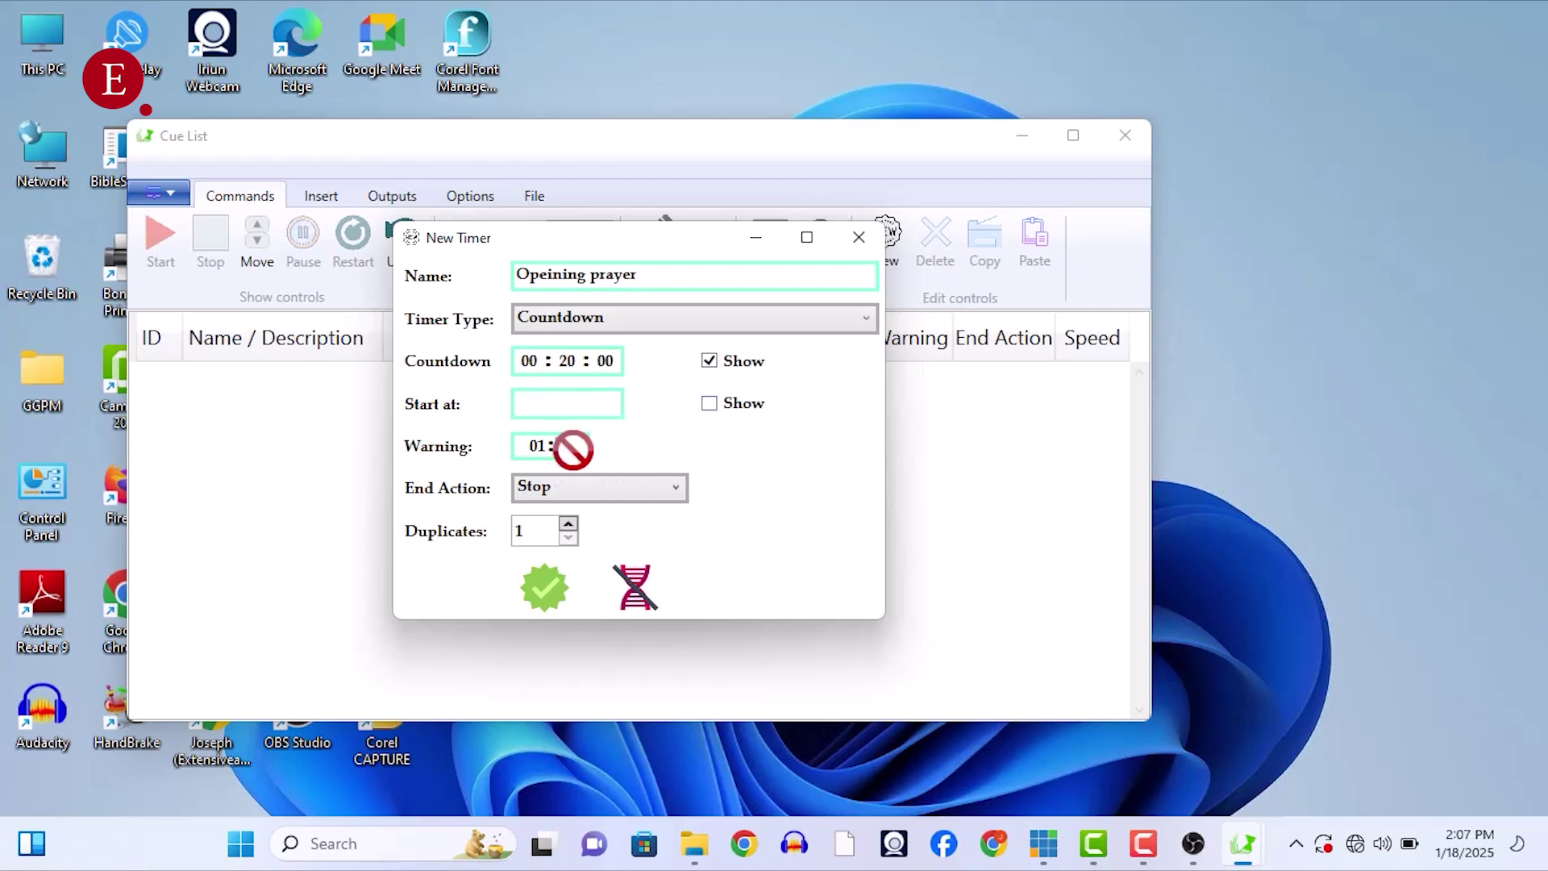
pyautogui.click(574, 449)
pyautogui.write('02')
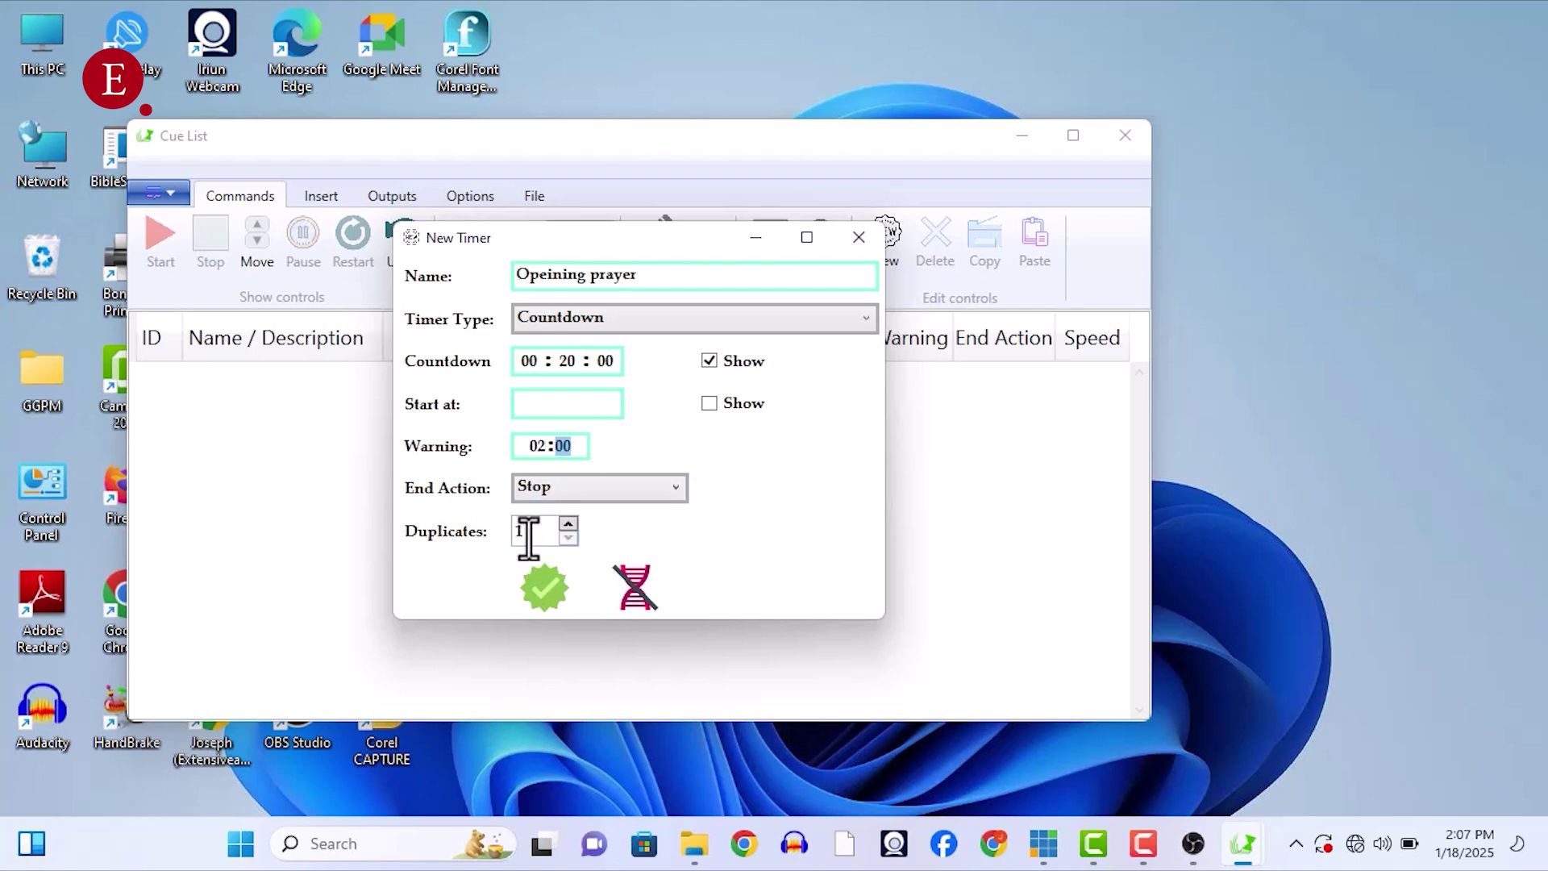
pyautogui.click(552, 587)
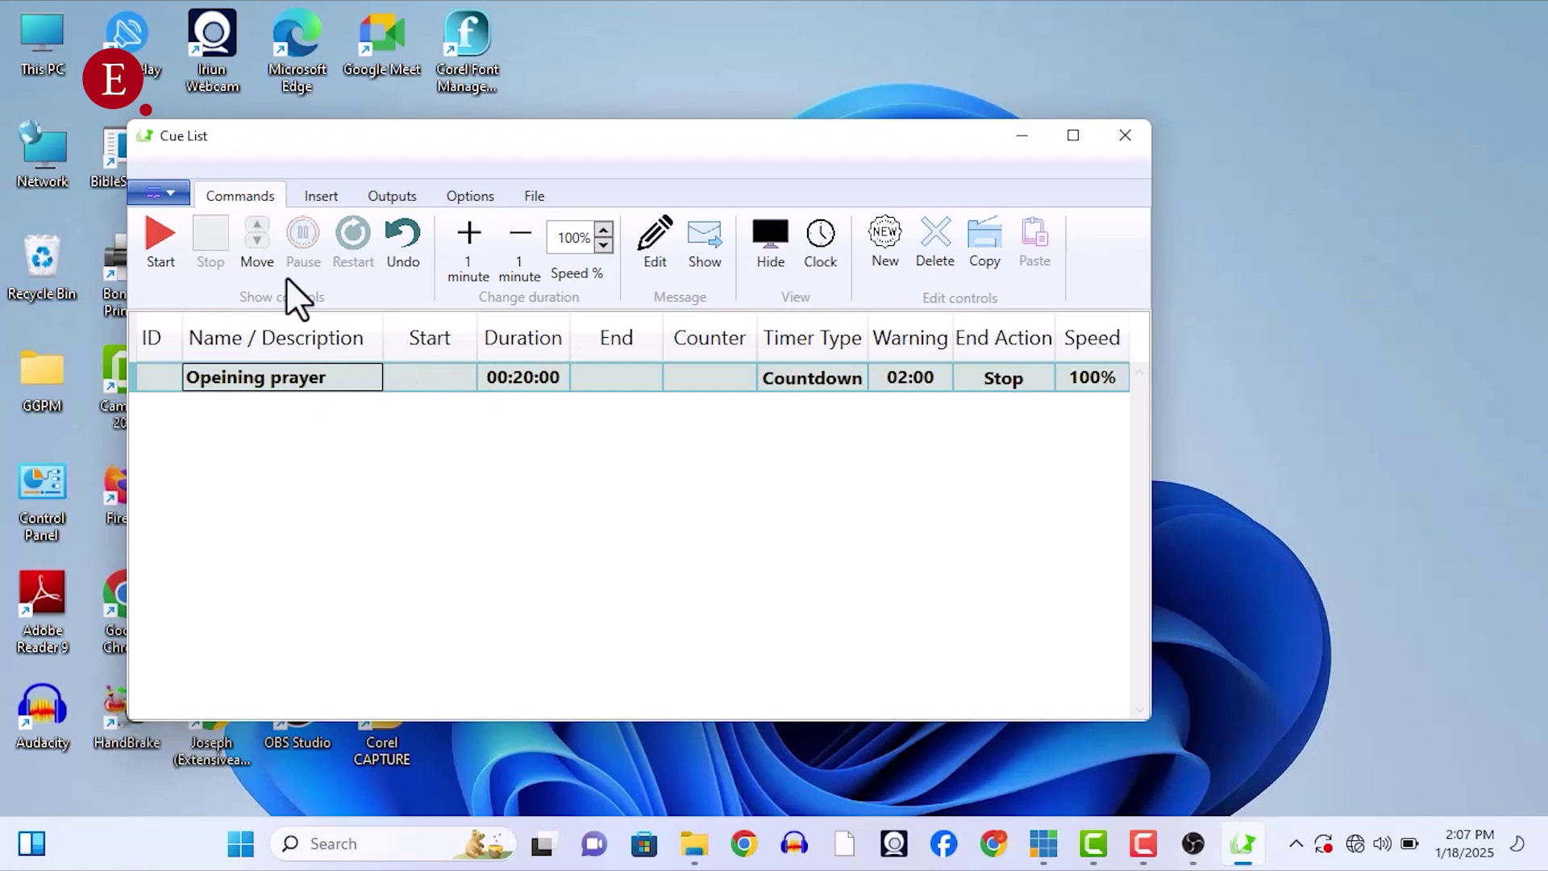
# Step: Toggle the Outputs preview of the timer display on and off, and shift the window right
pyautogui.click(379, 190)
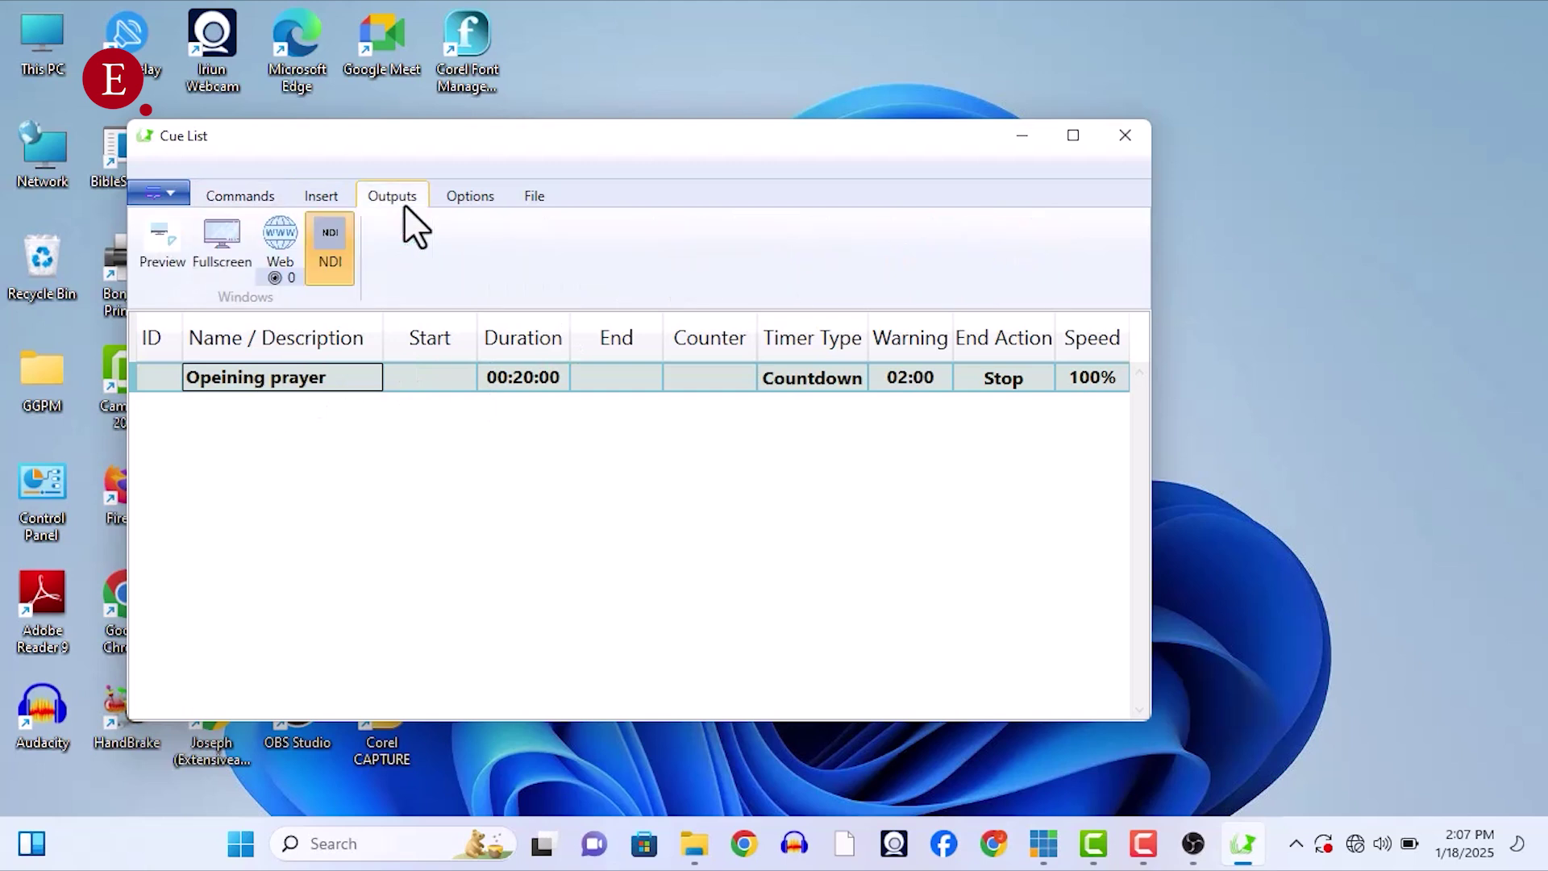
pyautogui.click(177, 250)
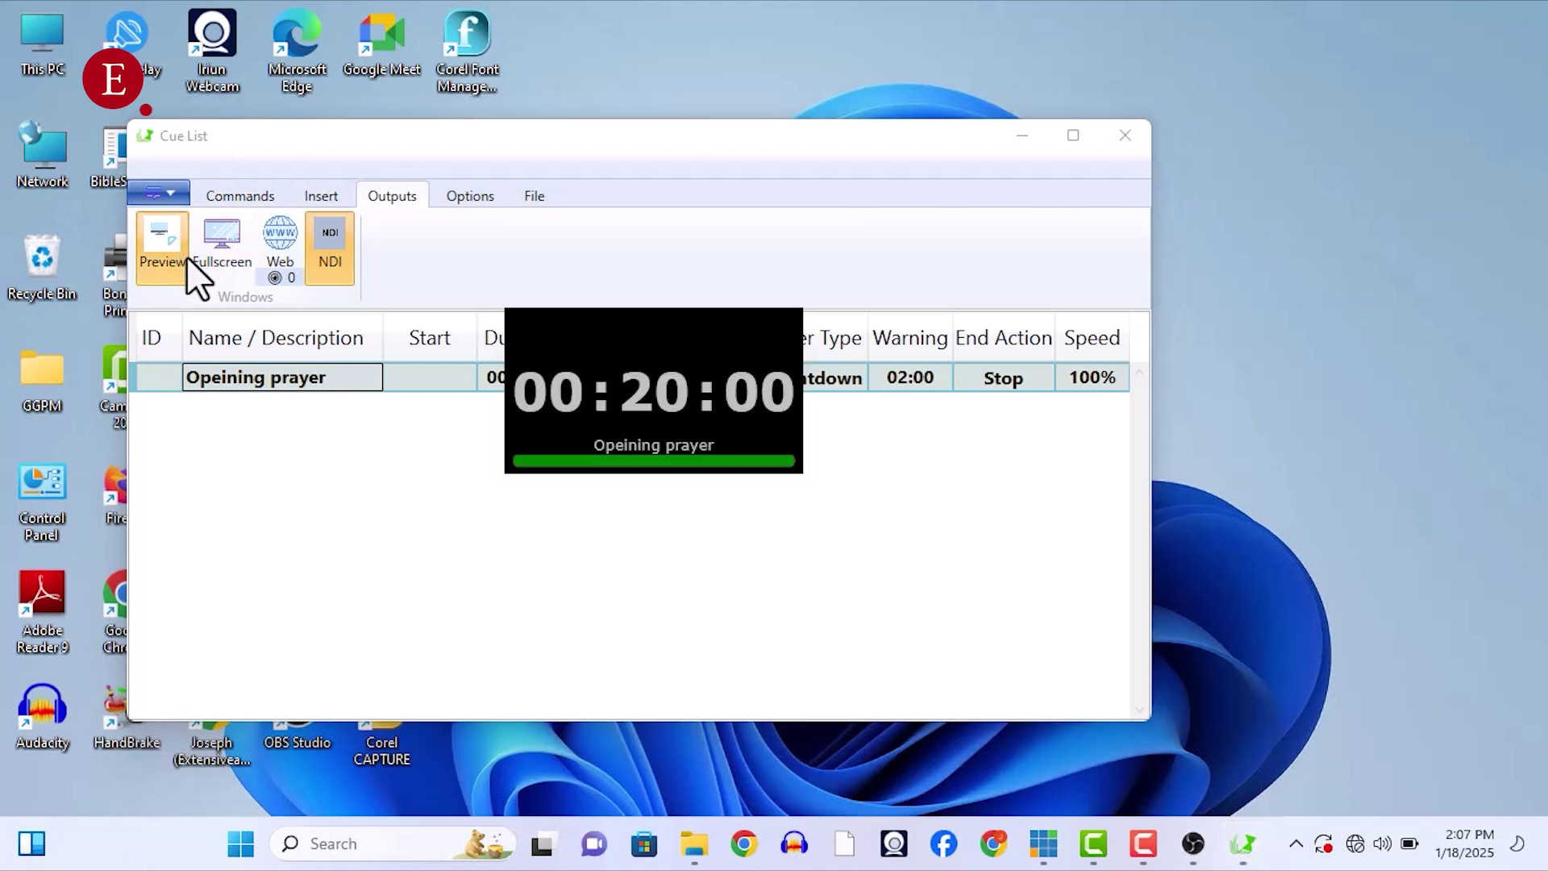
pyautogui.click(173, 255)
pyautogui.click(173, 255)
pyautogui.click(173, 255)
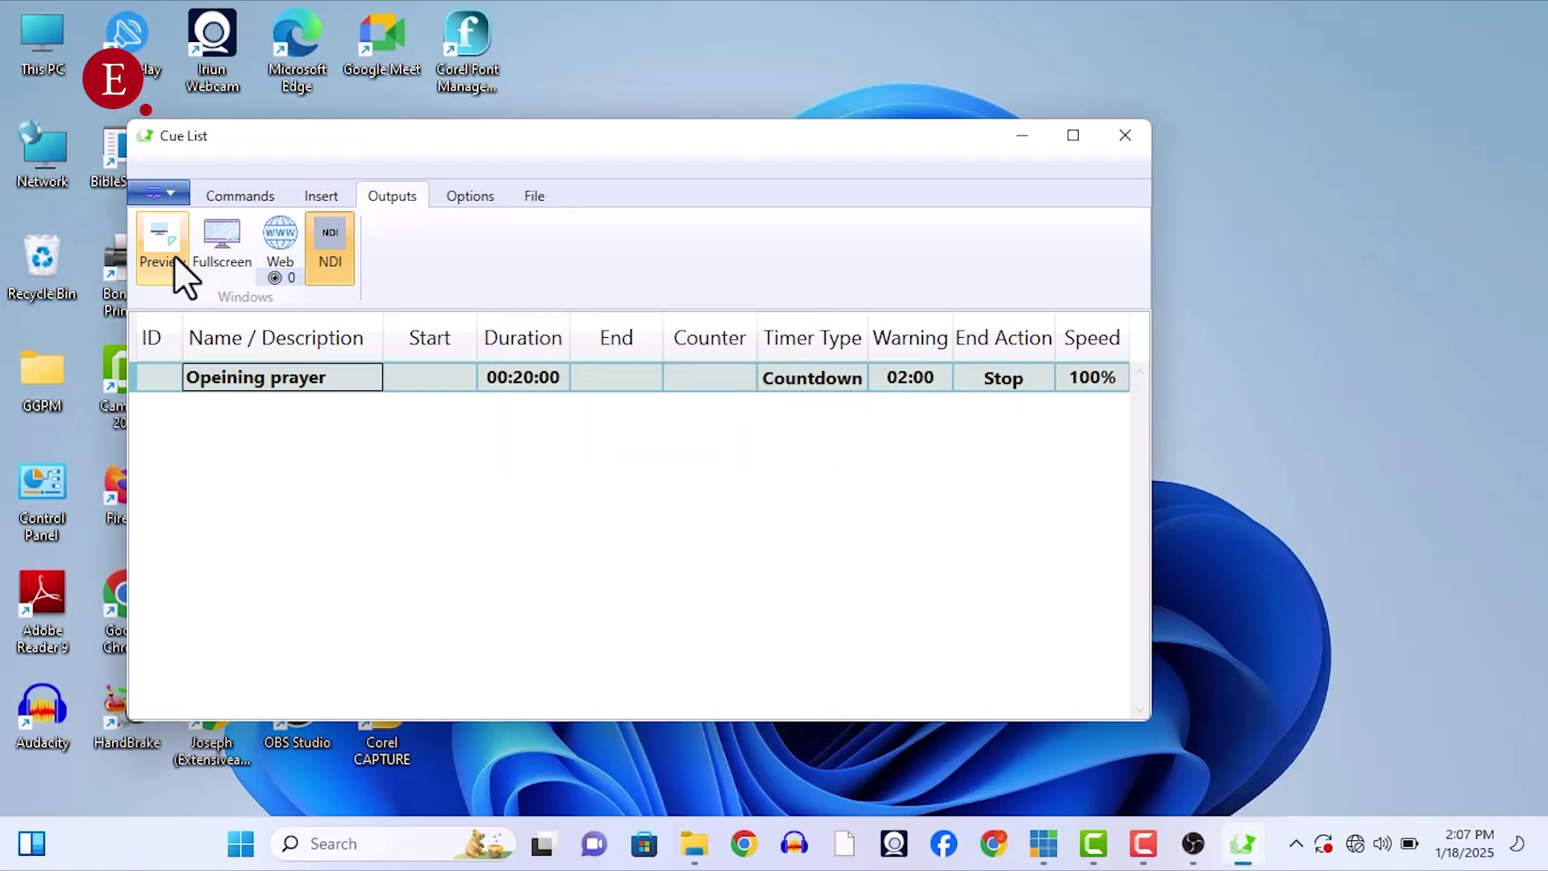
pyautogui.moveTo(249, 142); pyautogui.dragTo(319, 136)
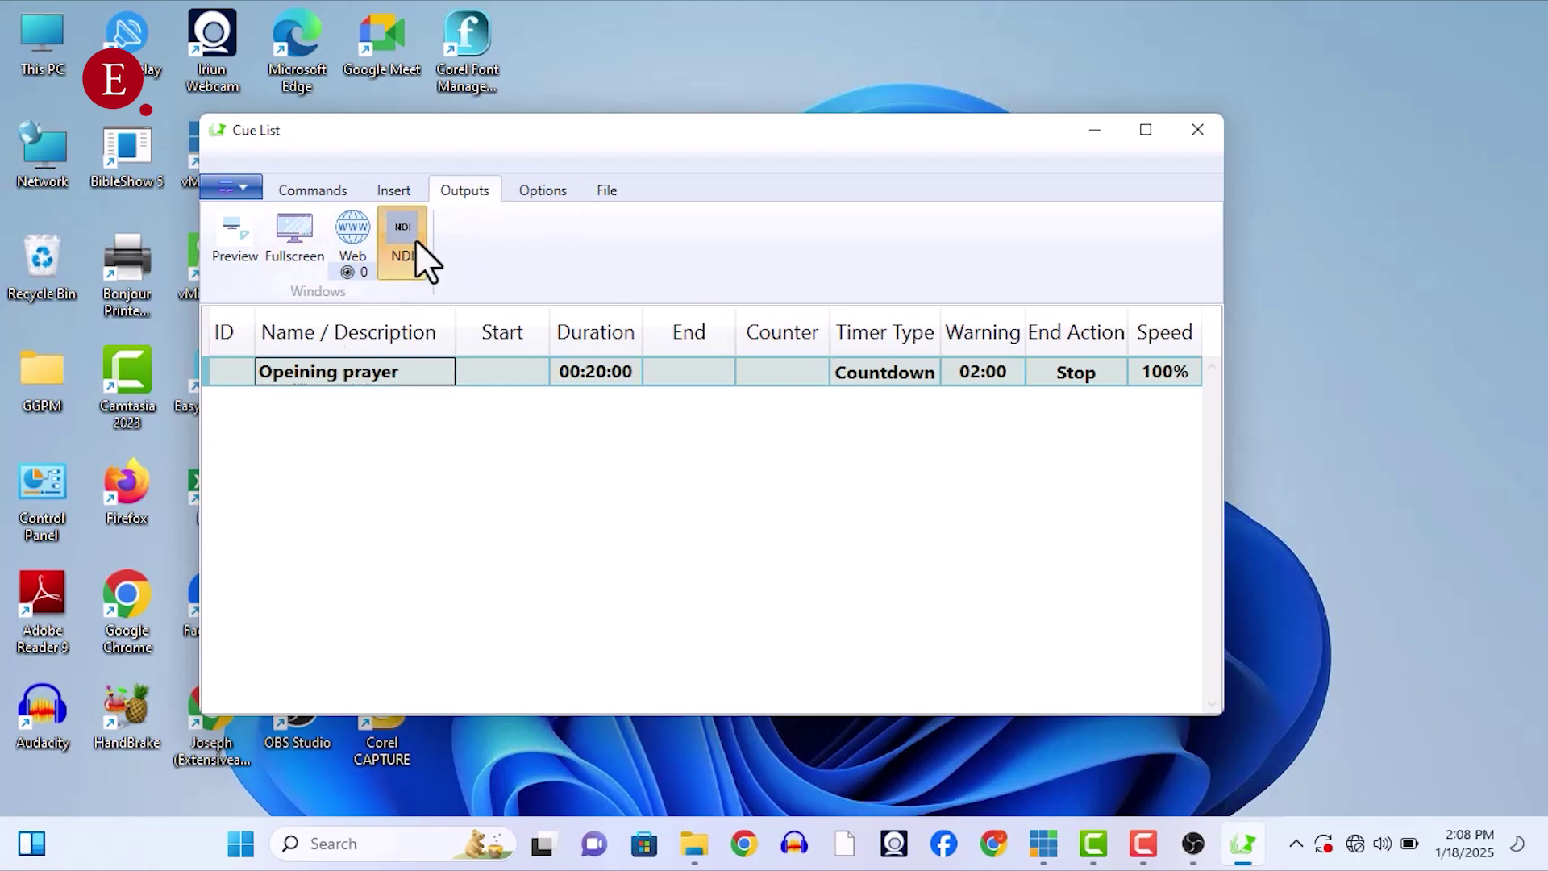
# Step: Glance at Options, return to Commands, and minimise the cue list
pyautogui.click(550, 185)
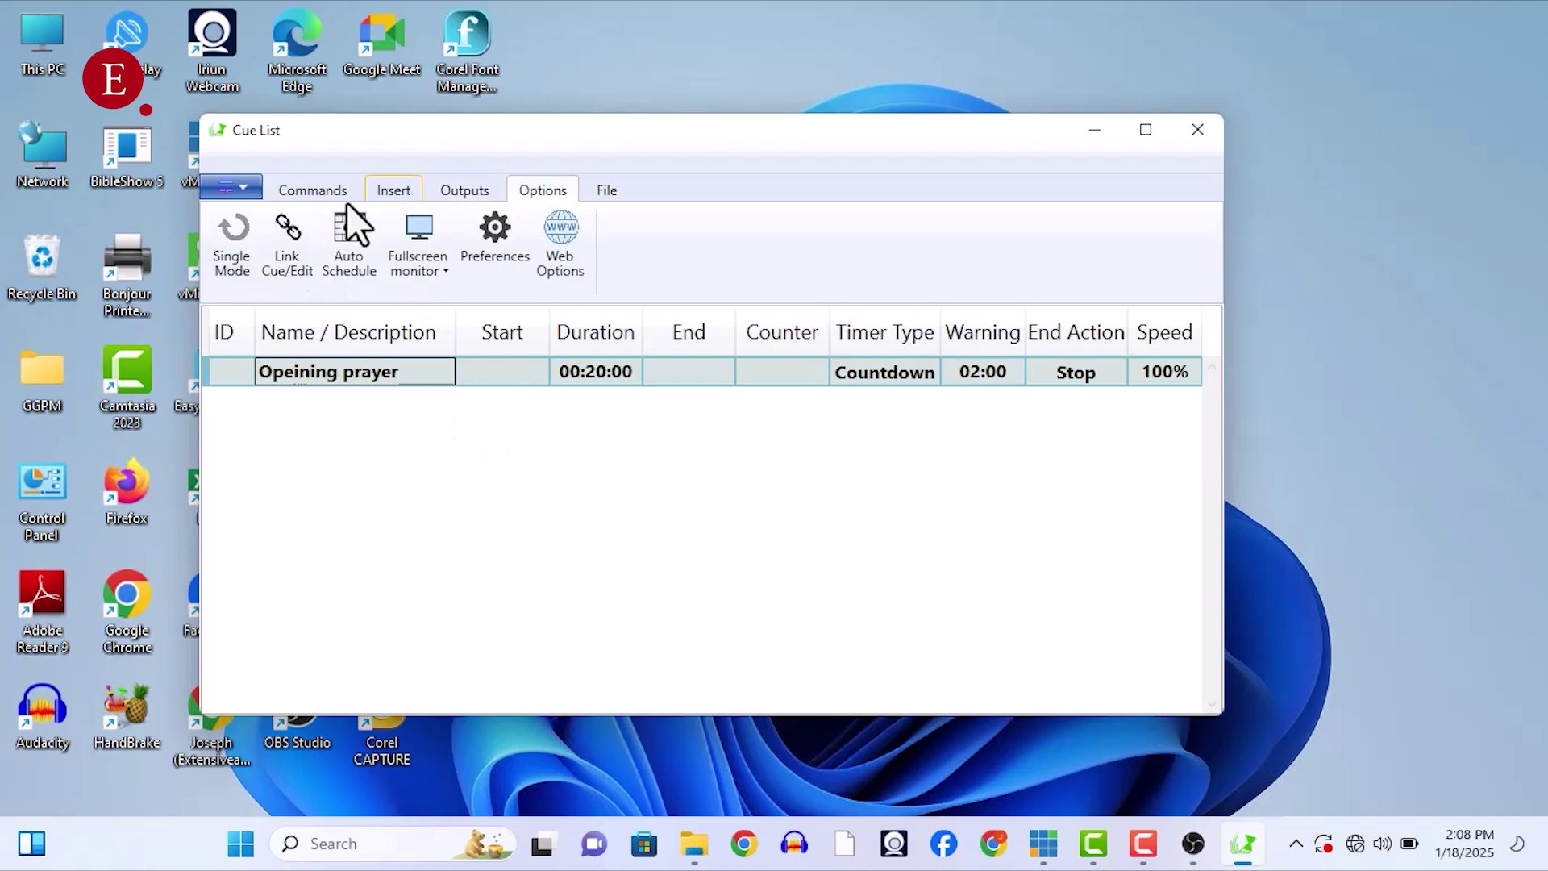
pyautogui.click(317, 197)
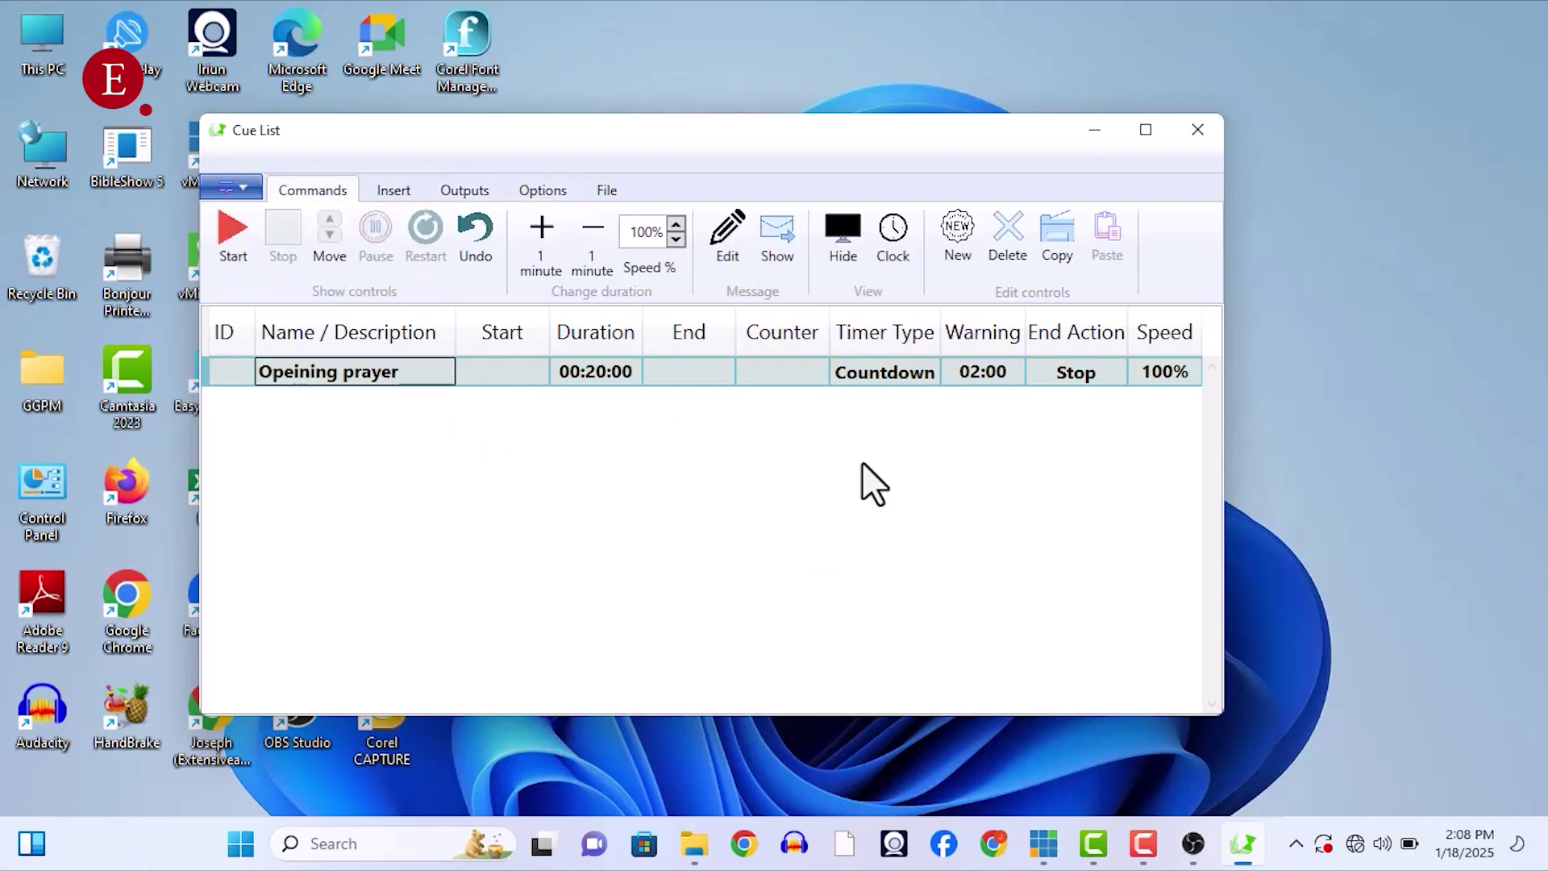
pyautogui.click(1095, 129)
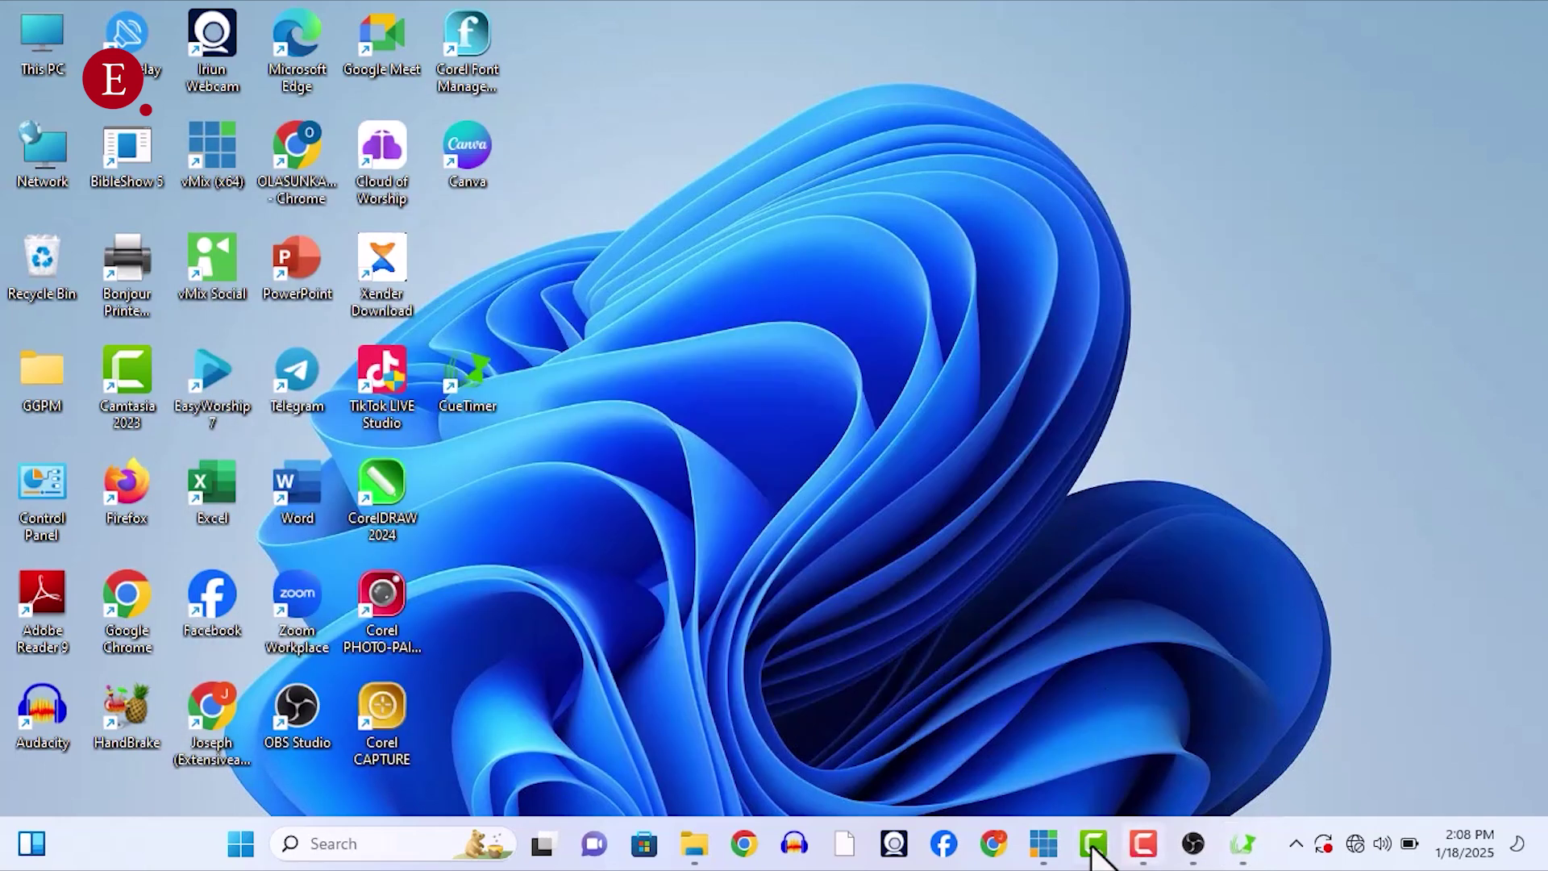
# Step: Add the CueTimer NDI feed as a new vMix input
pyautogui.click(1043, 843)
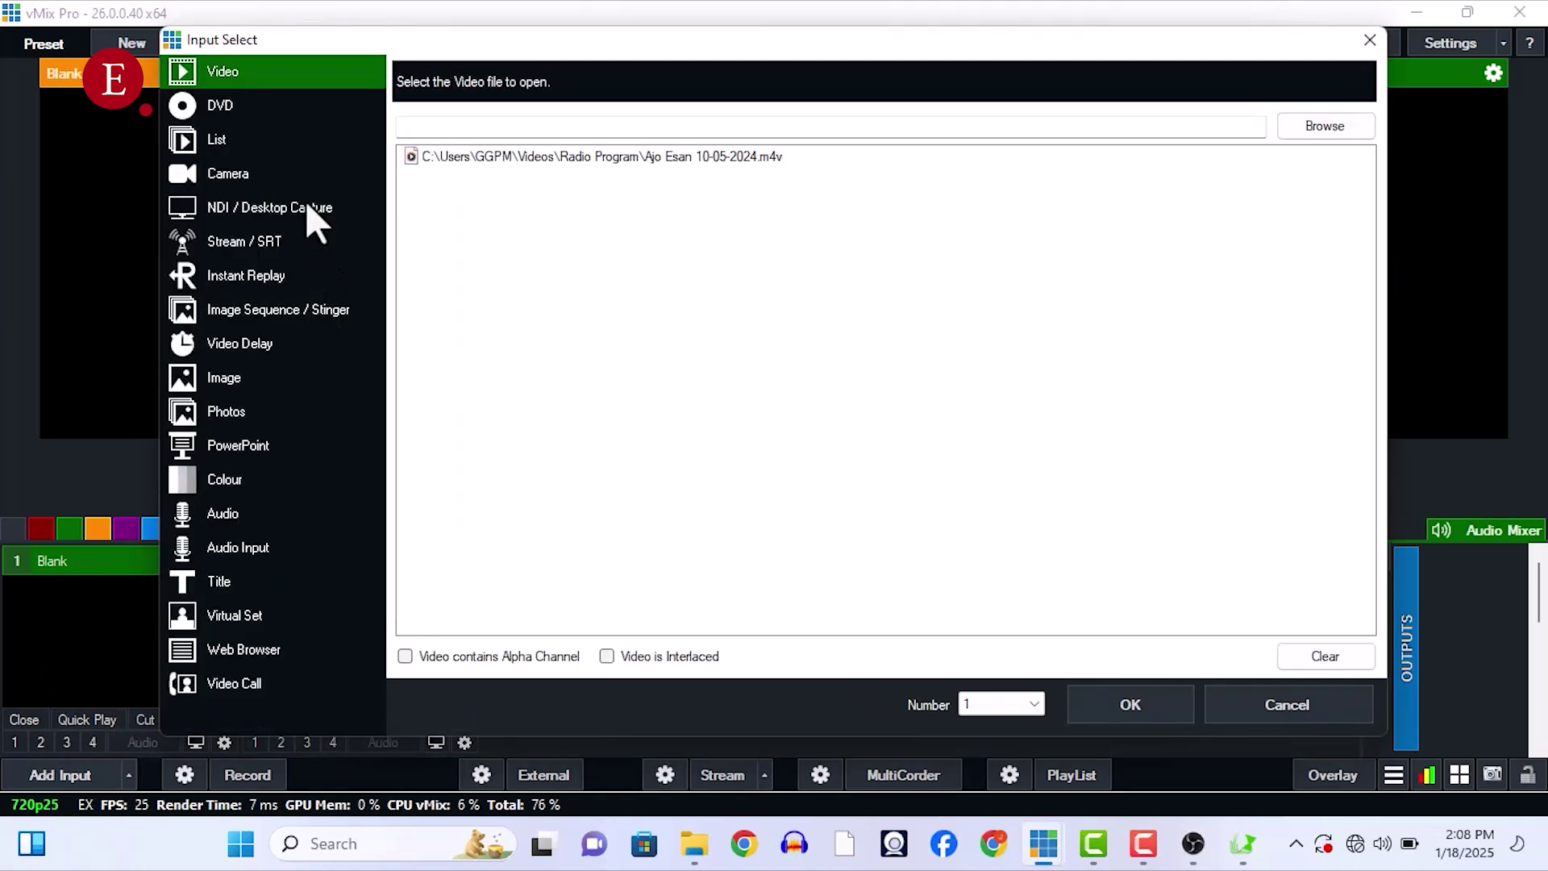
pyautogui.click(308, 207)
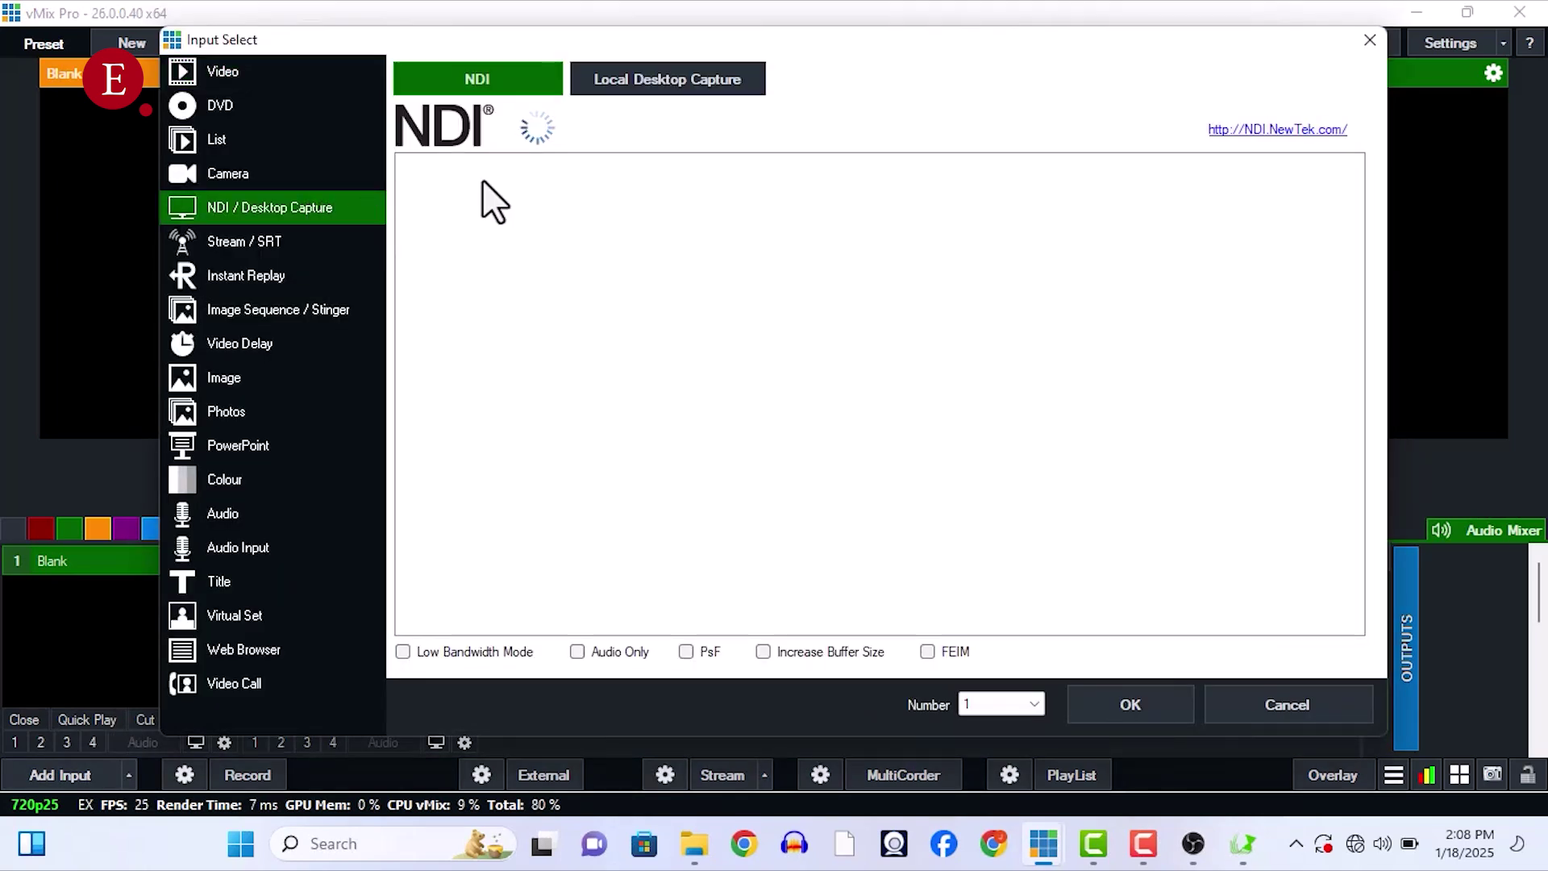
pyautogui.click(514, 244)
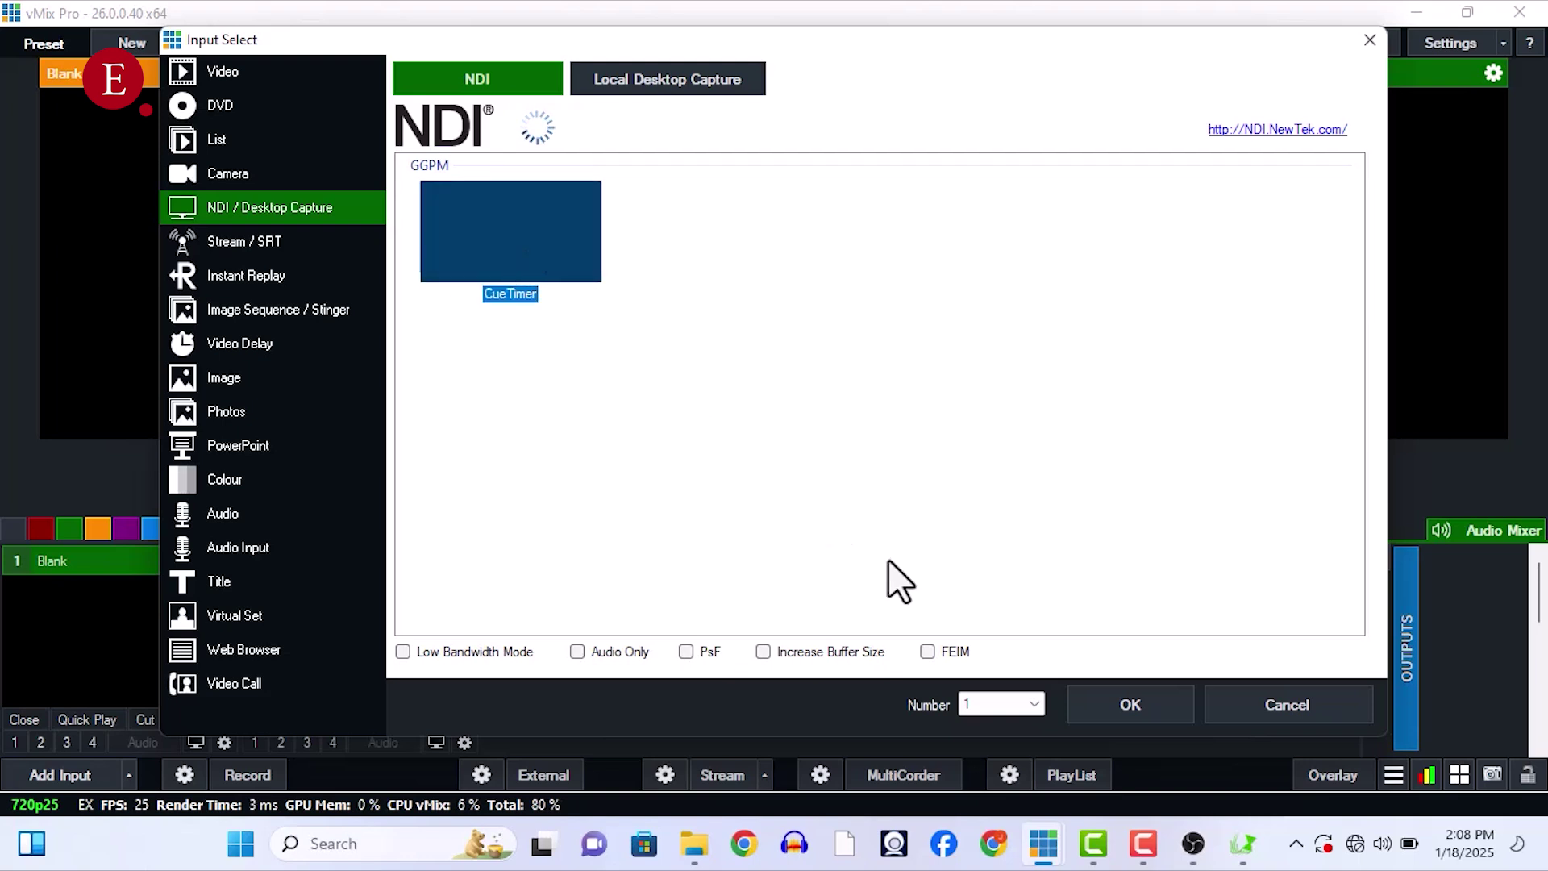
pyautogui.click(1095, 703)
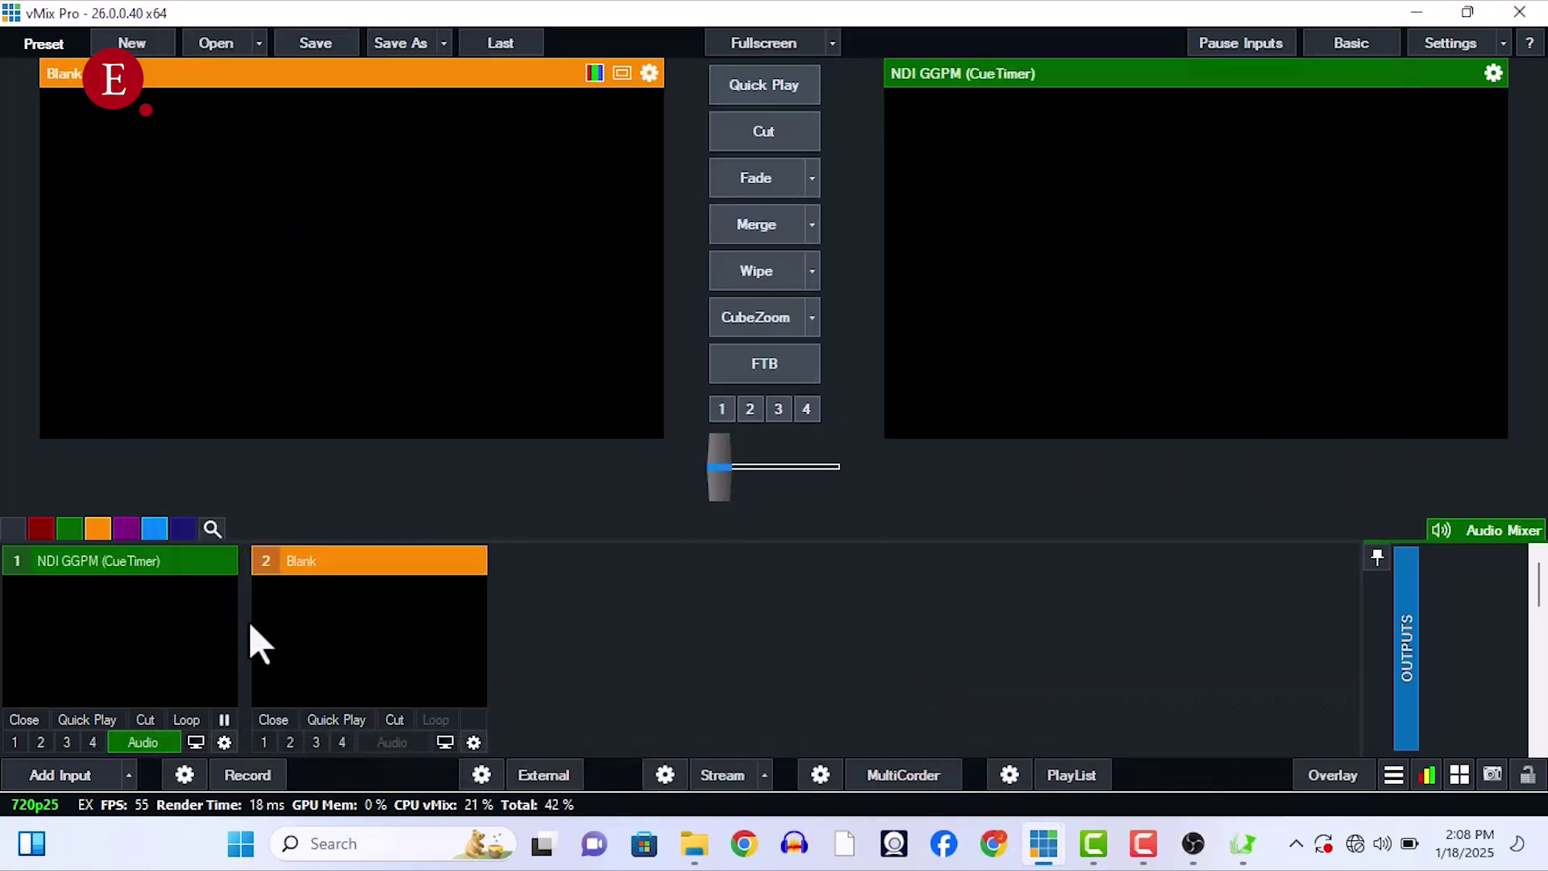
# Step: Put the CueTimer feed on program with Blank back in preview, then return to CueTimer
pyautogui.click(94, 621)
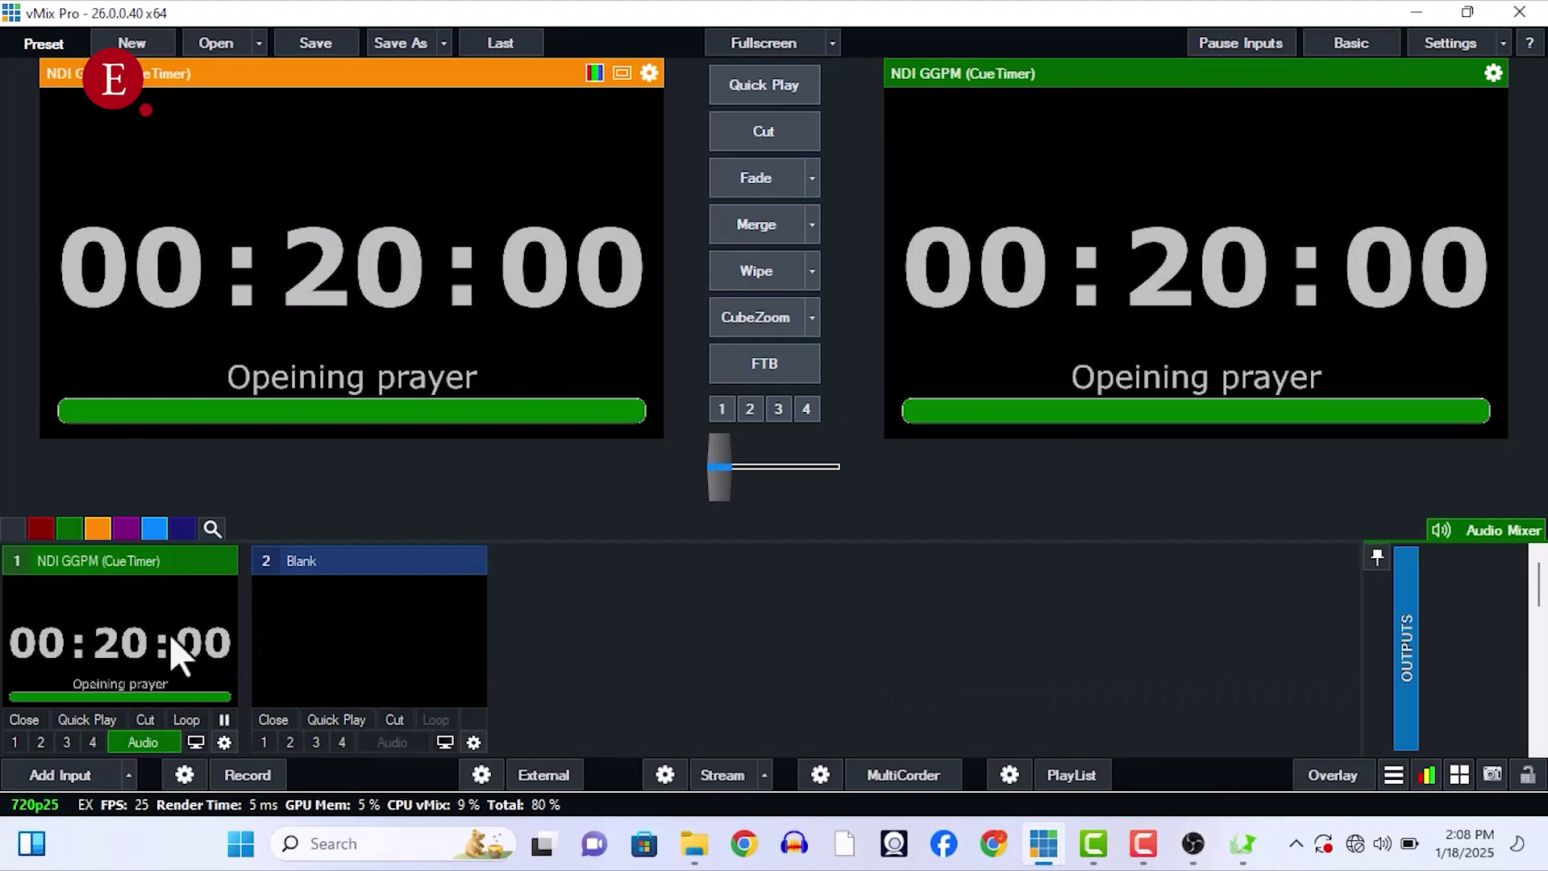
pyautogui.click(355, 677)
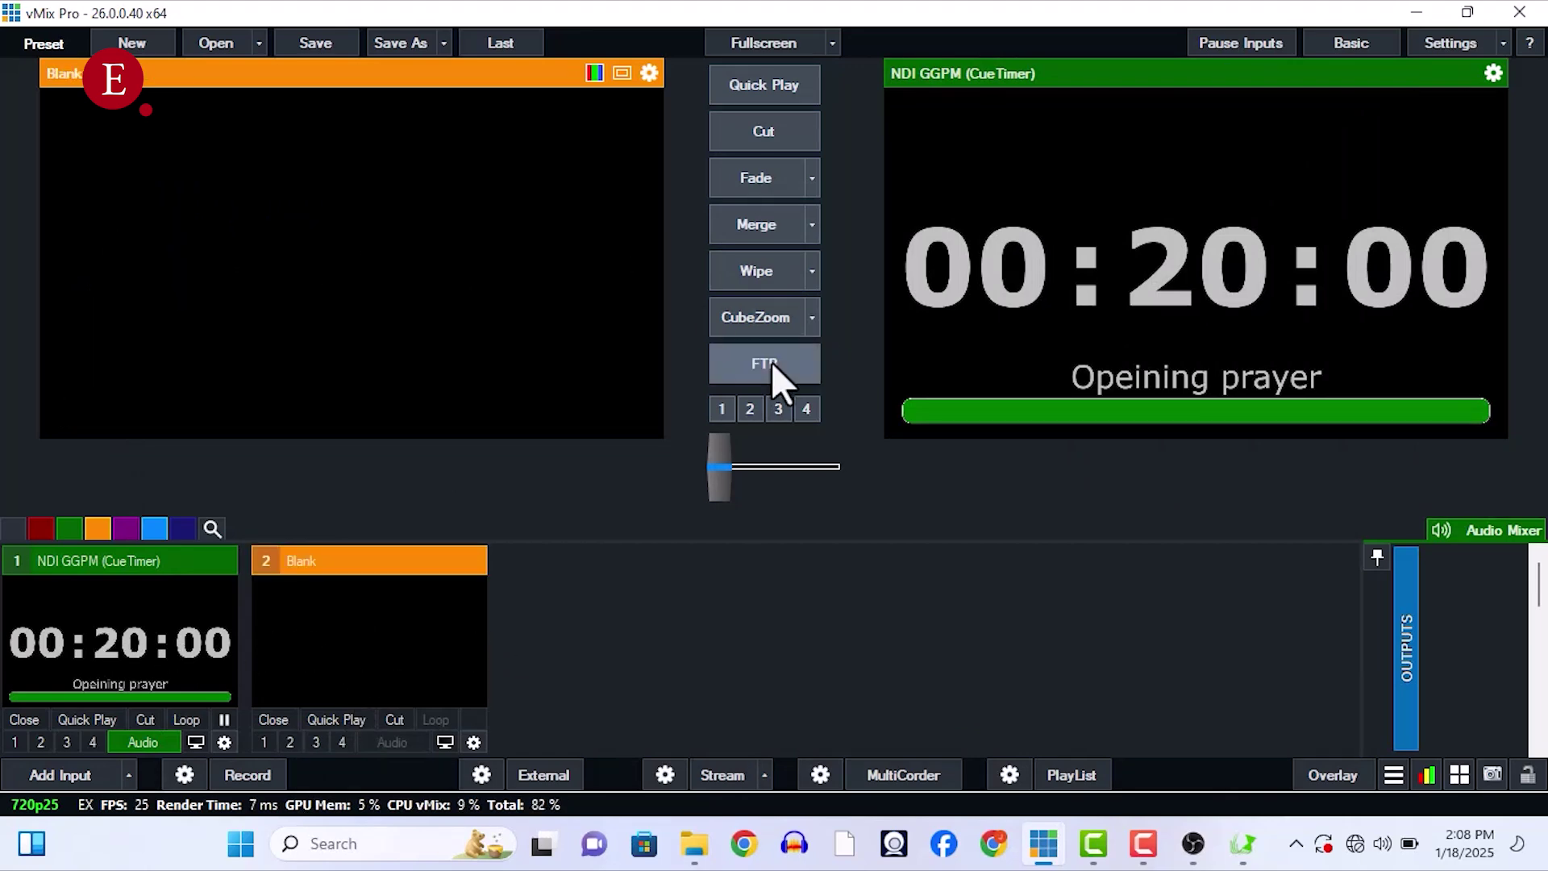
pyautogui.click(1242, 843)
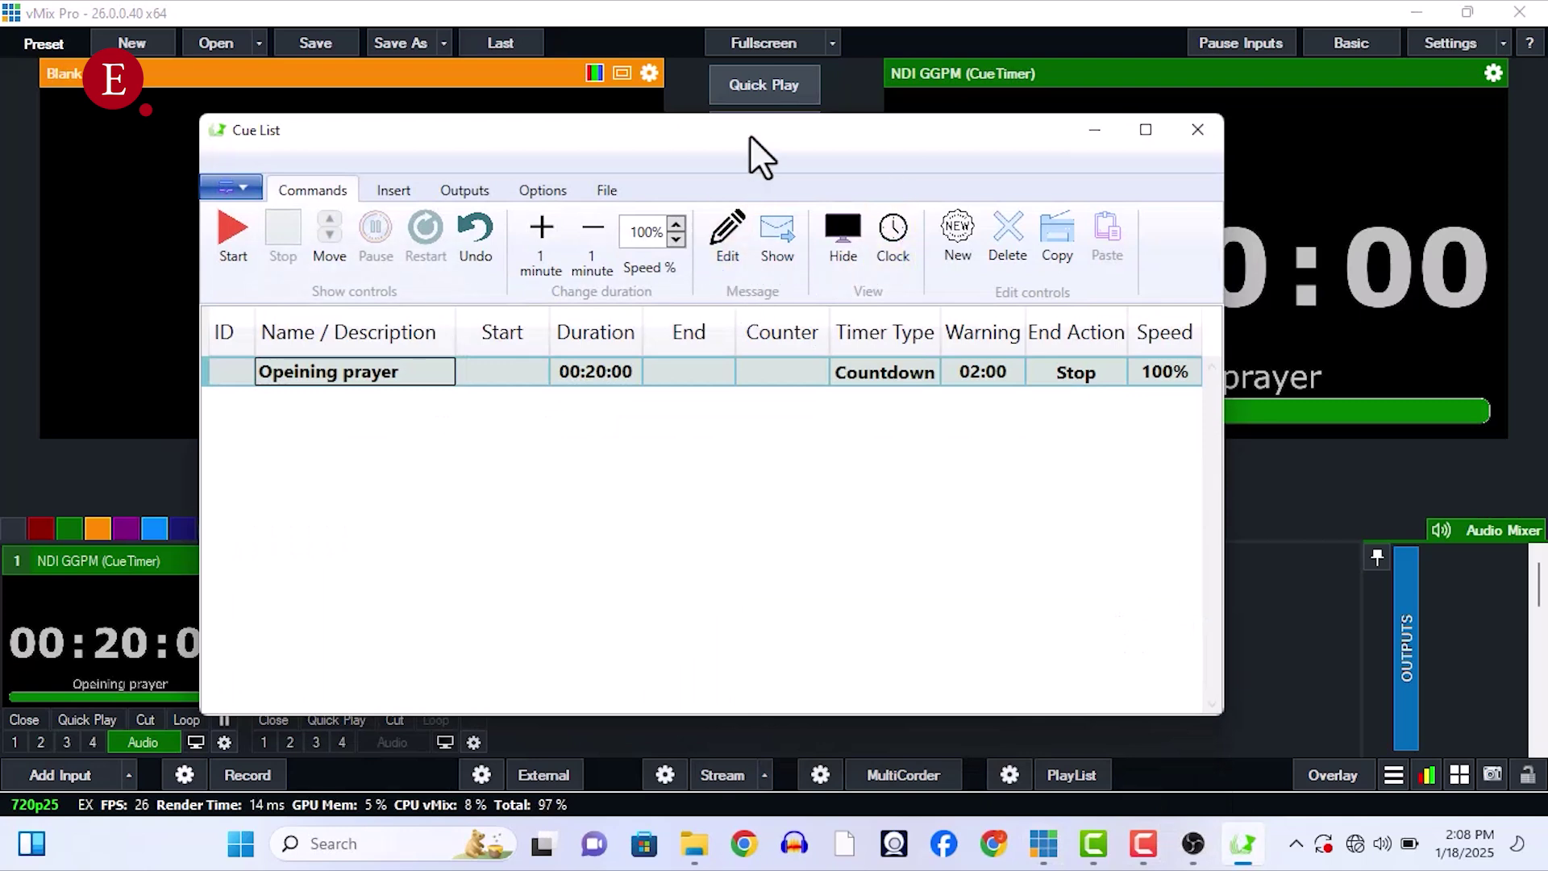
# Step: Start the Opeining prayer countdown, check the output, then pause and reset it
pyautogui.moveTo(748, 134); pyautogui.dragTo(600, 565)
pyautogui.click(164, 256)
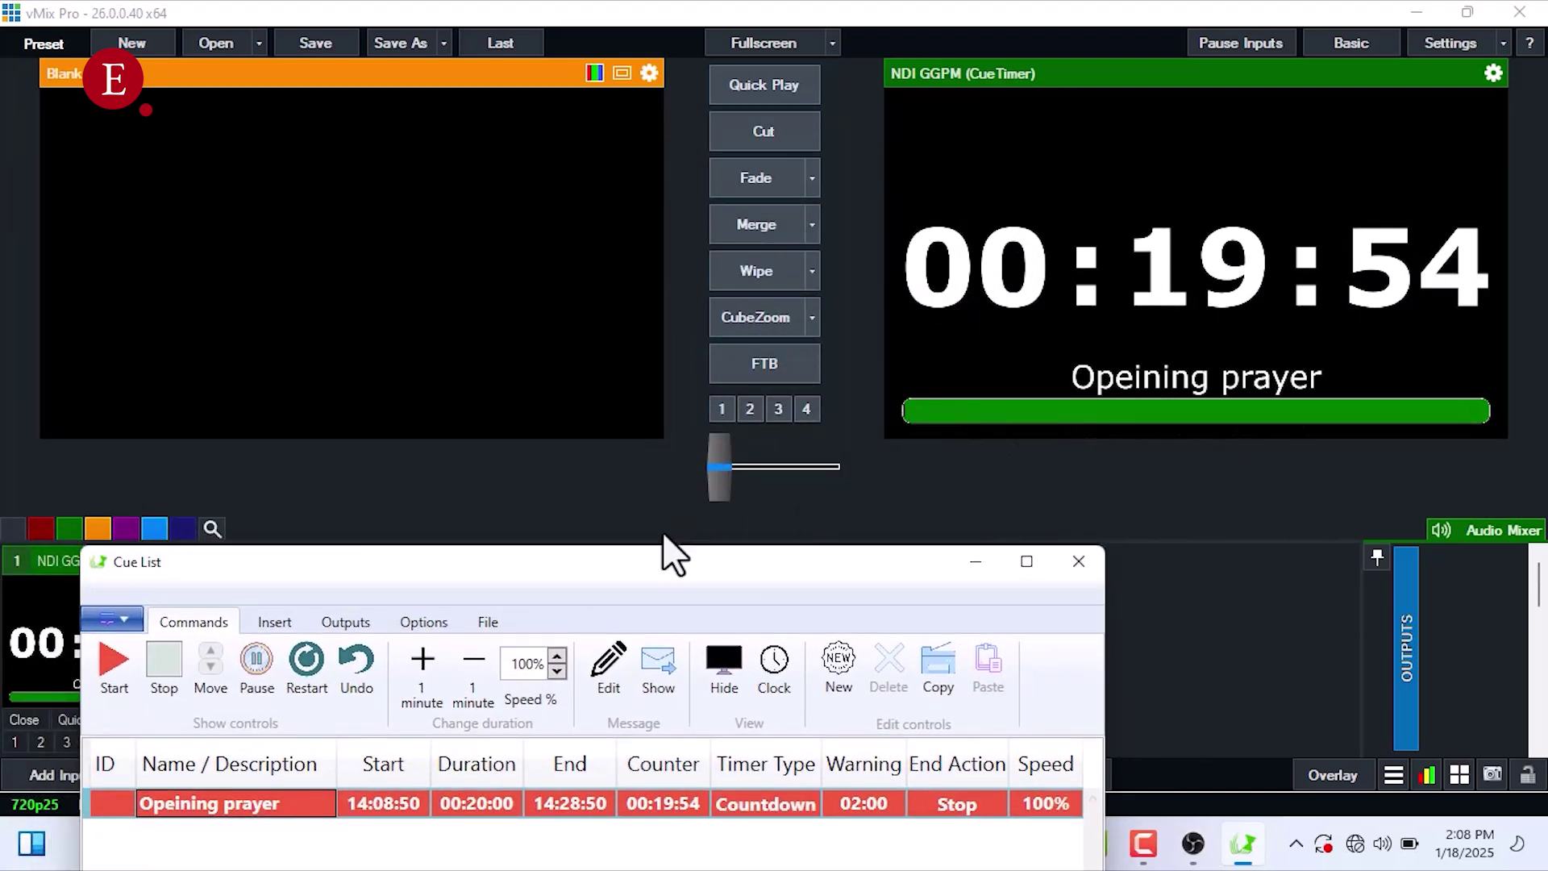
pyautogui.click(771, 532)
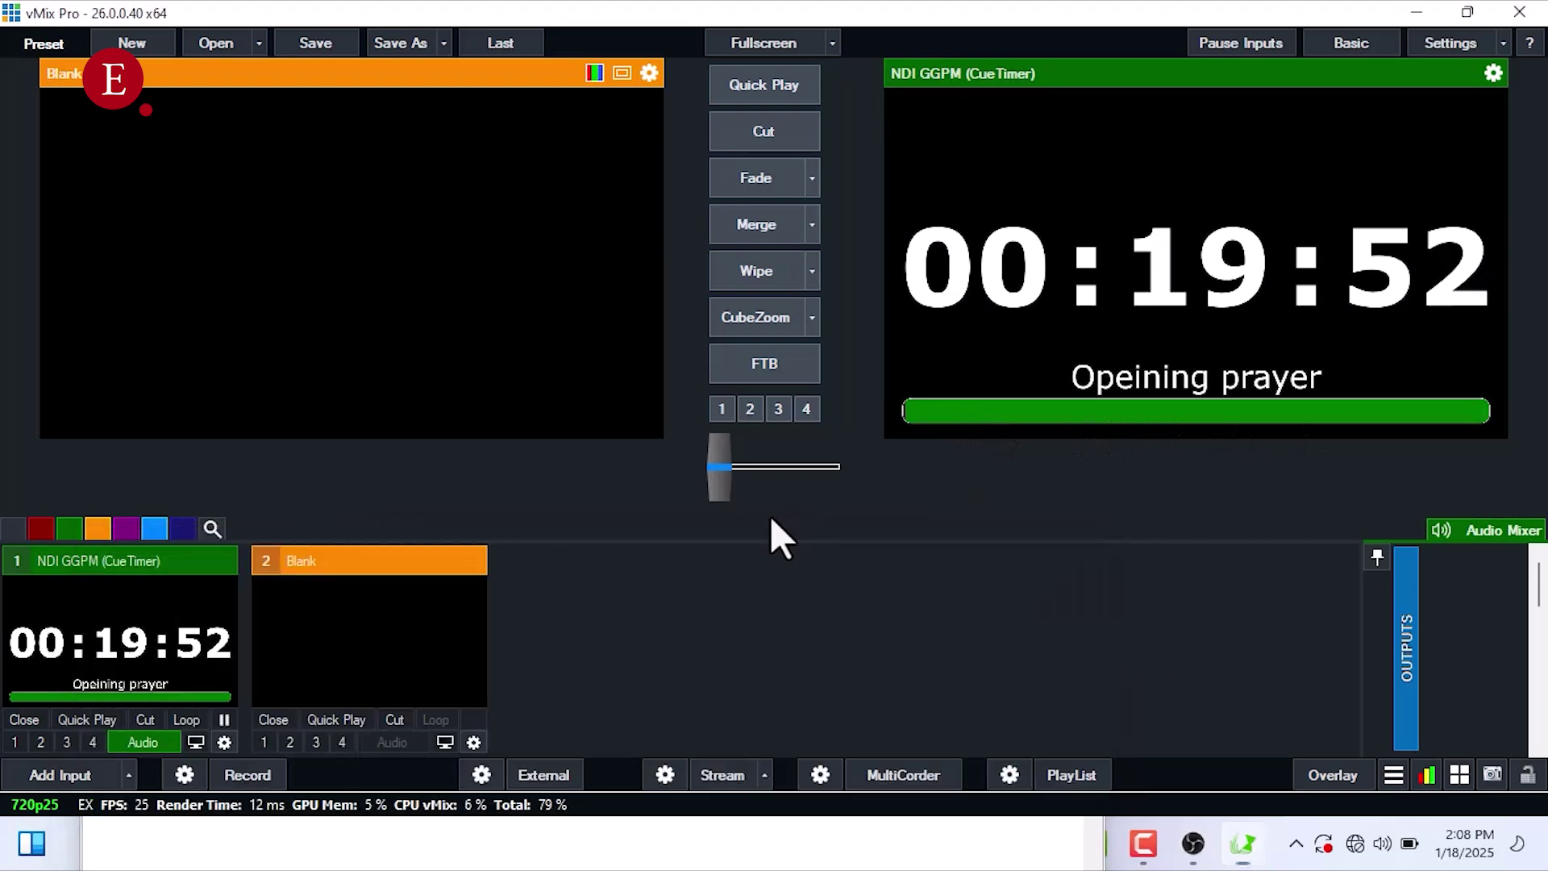
pyautogui.click(1244, 847)
pyautogui.moveTo(732, 544); pyautogui.dragTo(807, 155)
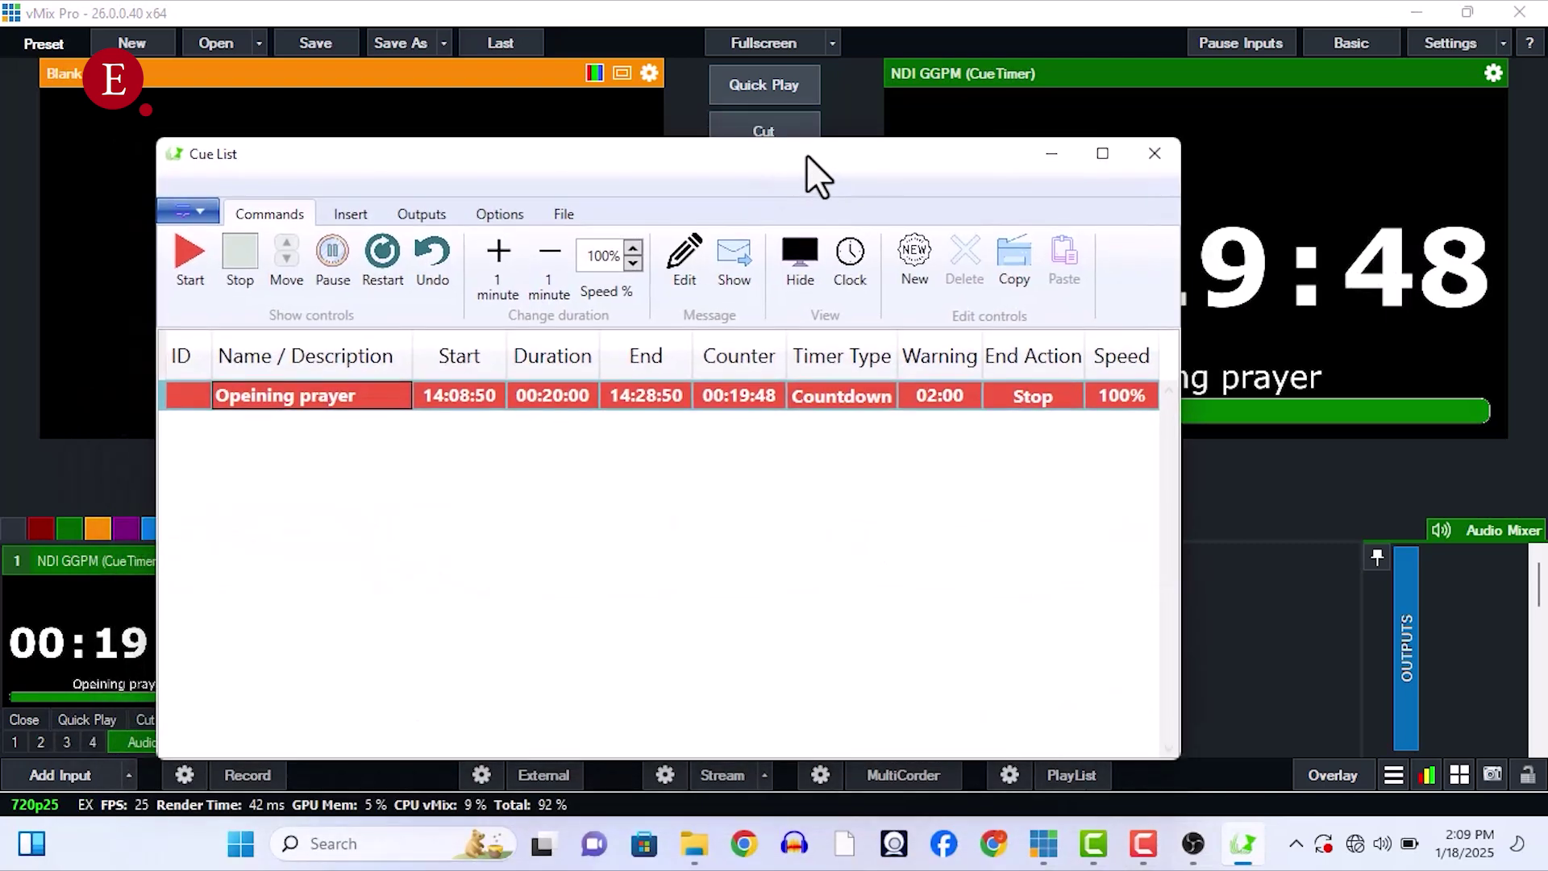
pyautogui.click(329, 268)
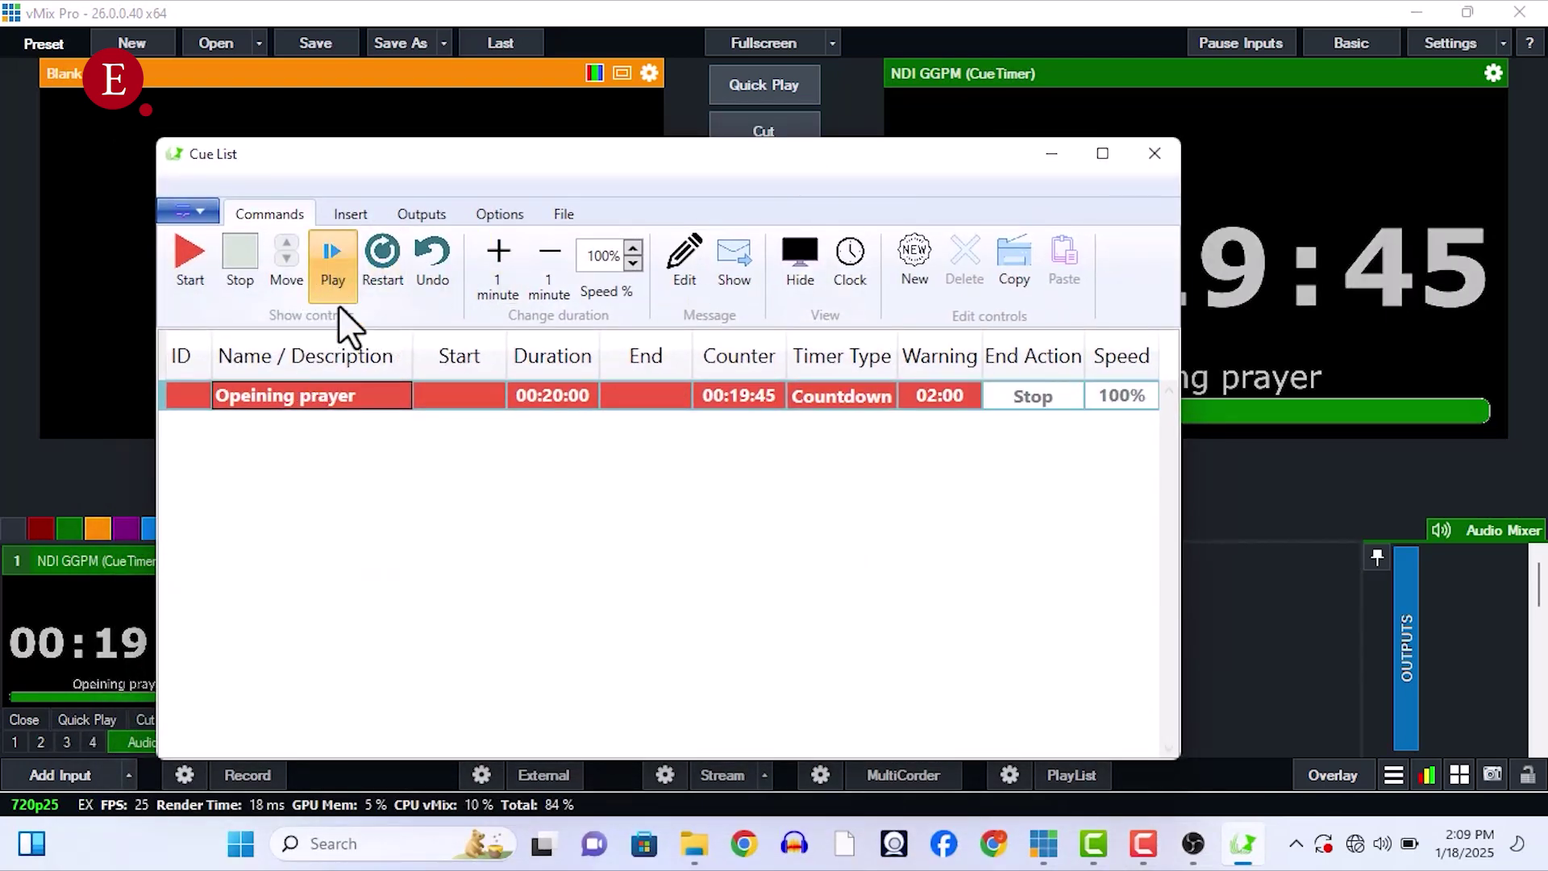
pyautogui.click(394, 264)
# Step: Shorten the cue to 00:01:00 with a 00:30 warning and start it
pyautogui.click(554, 387)
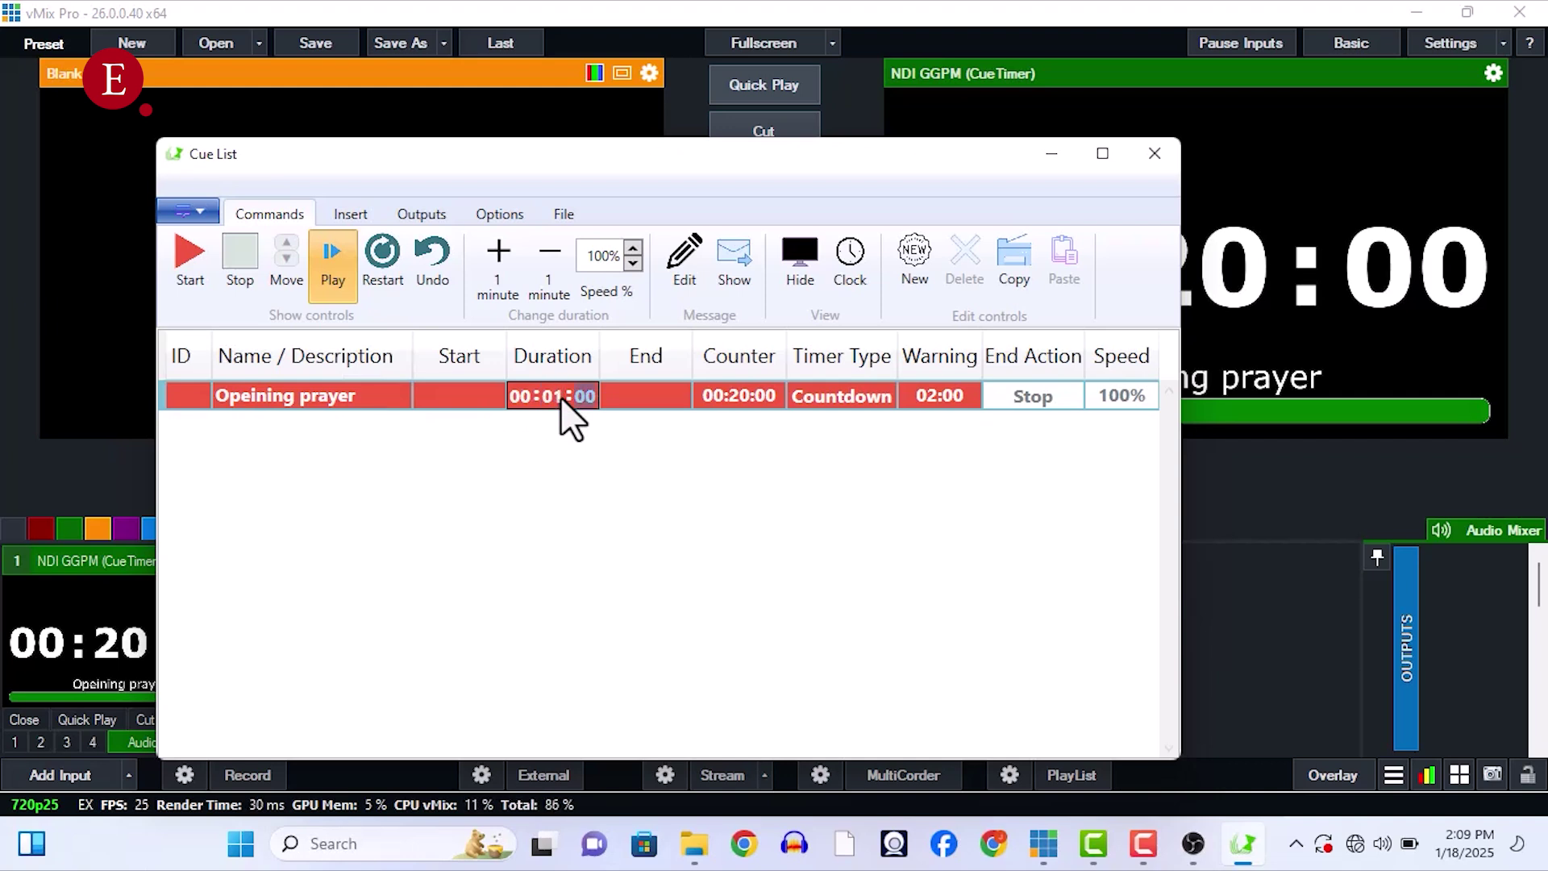
pyautogui.click(935, 395)
pyautogui.write('00:30')
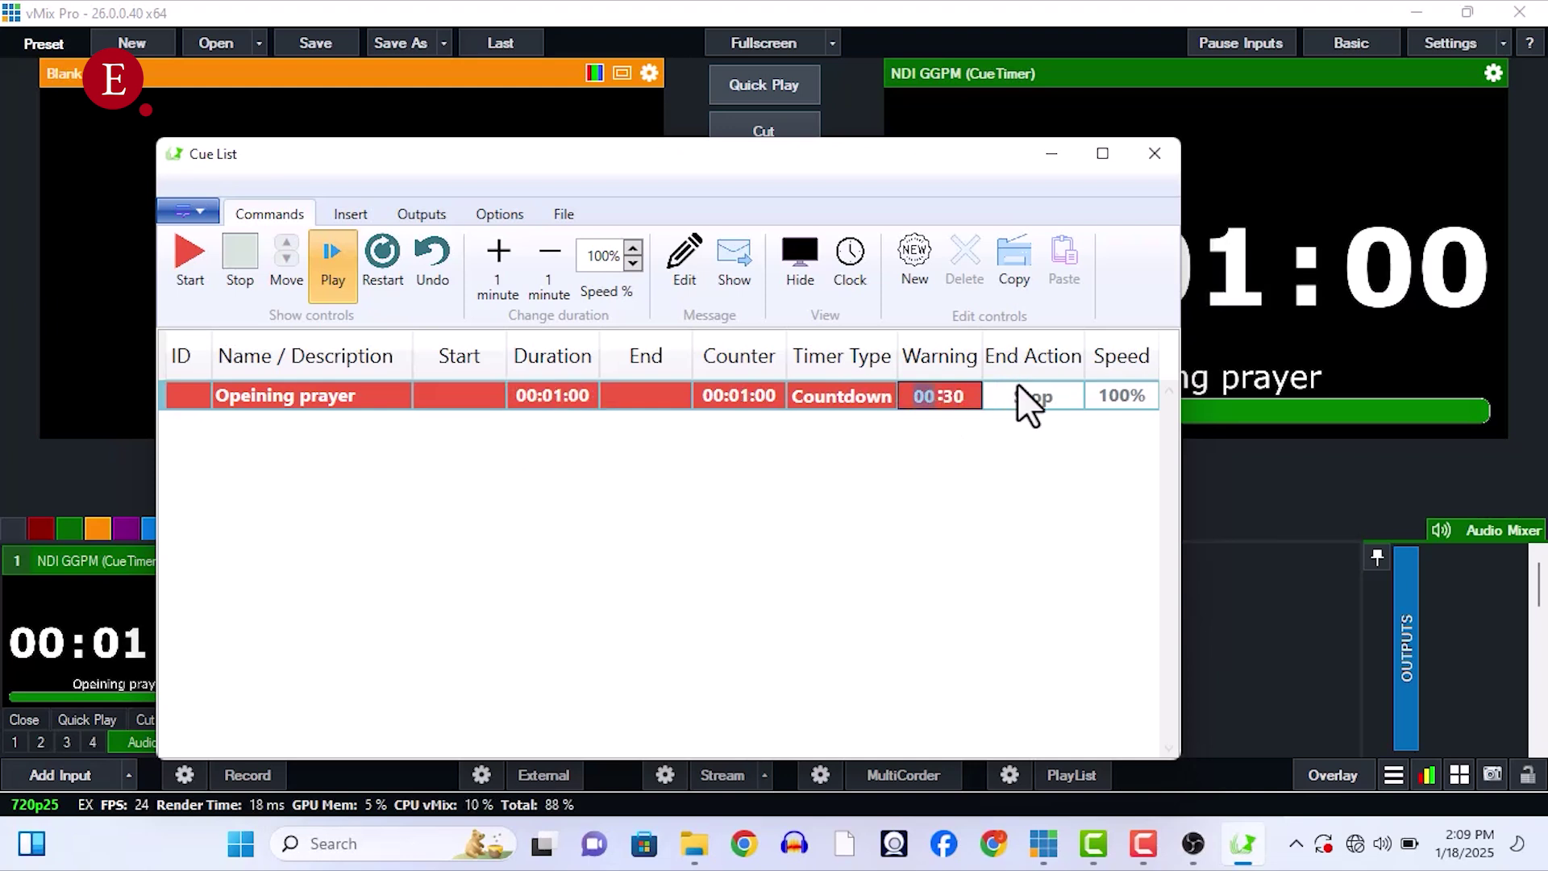
pyautogui.click(195, 262)
pyautogui.moveTo(408, 166); pyautogui.dragTo(366, 518)
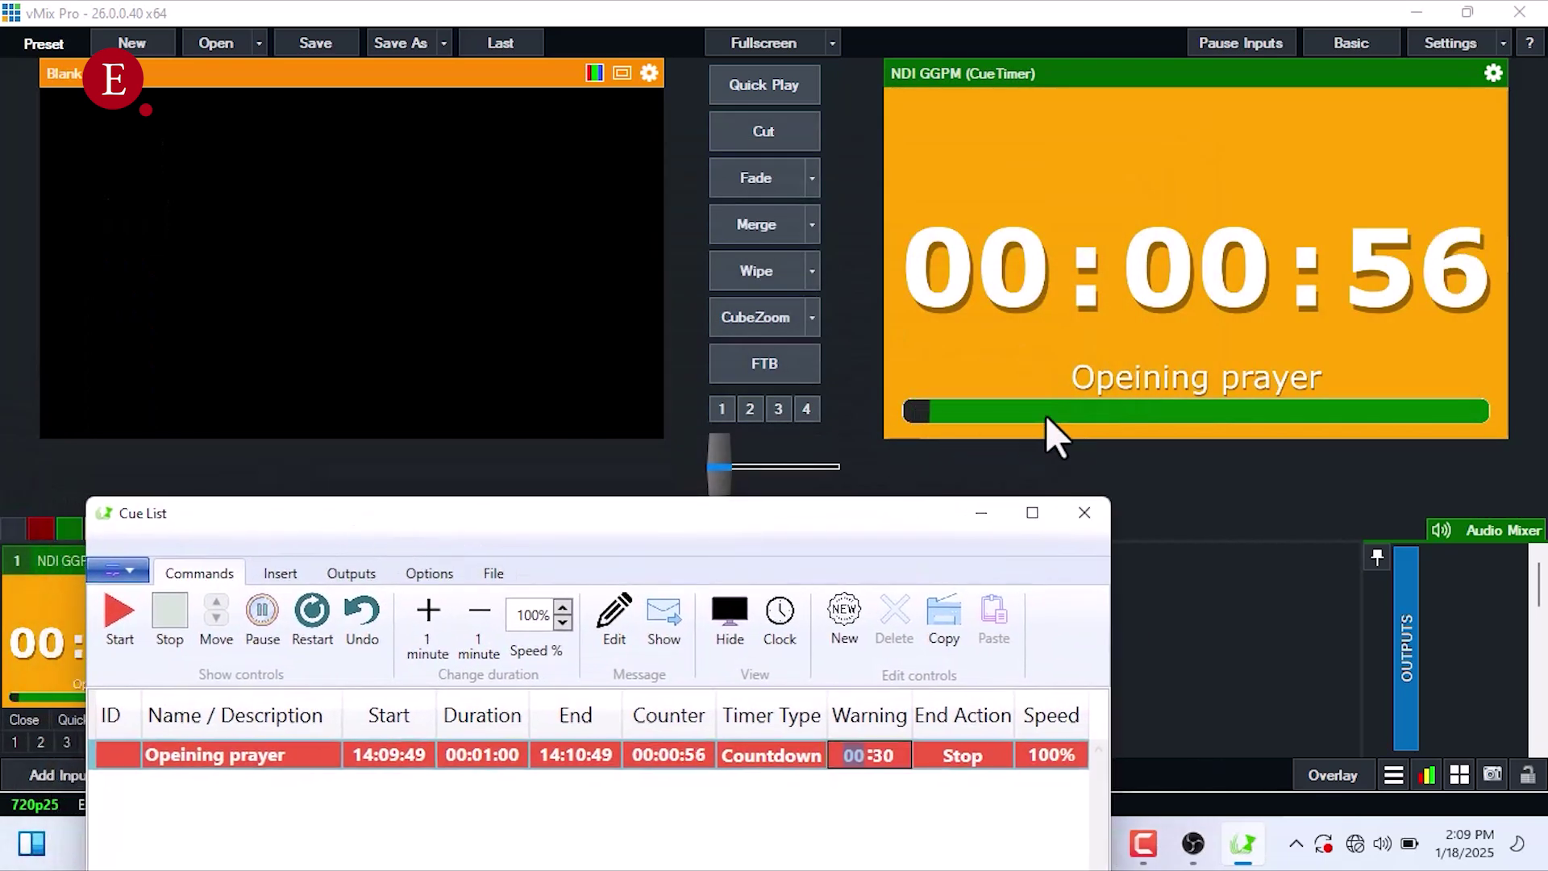
pyautogui.moveTo(867, 522); pyautogui.dragTo(916, 553)
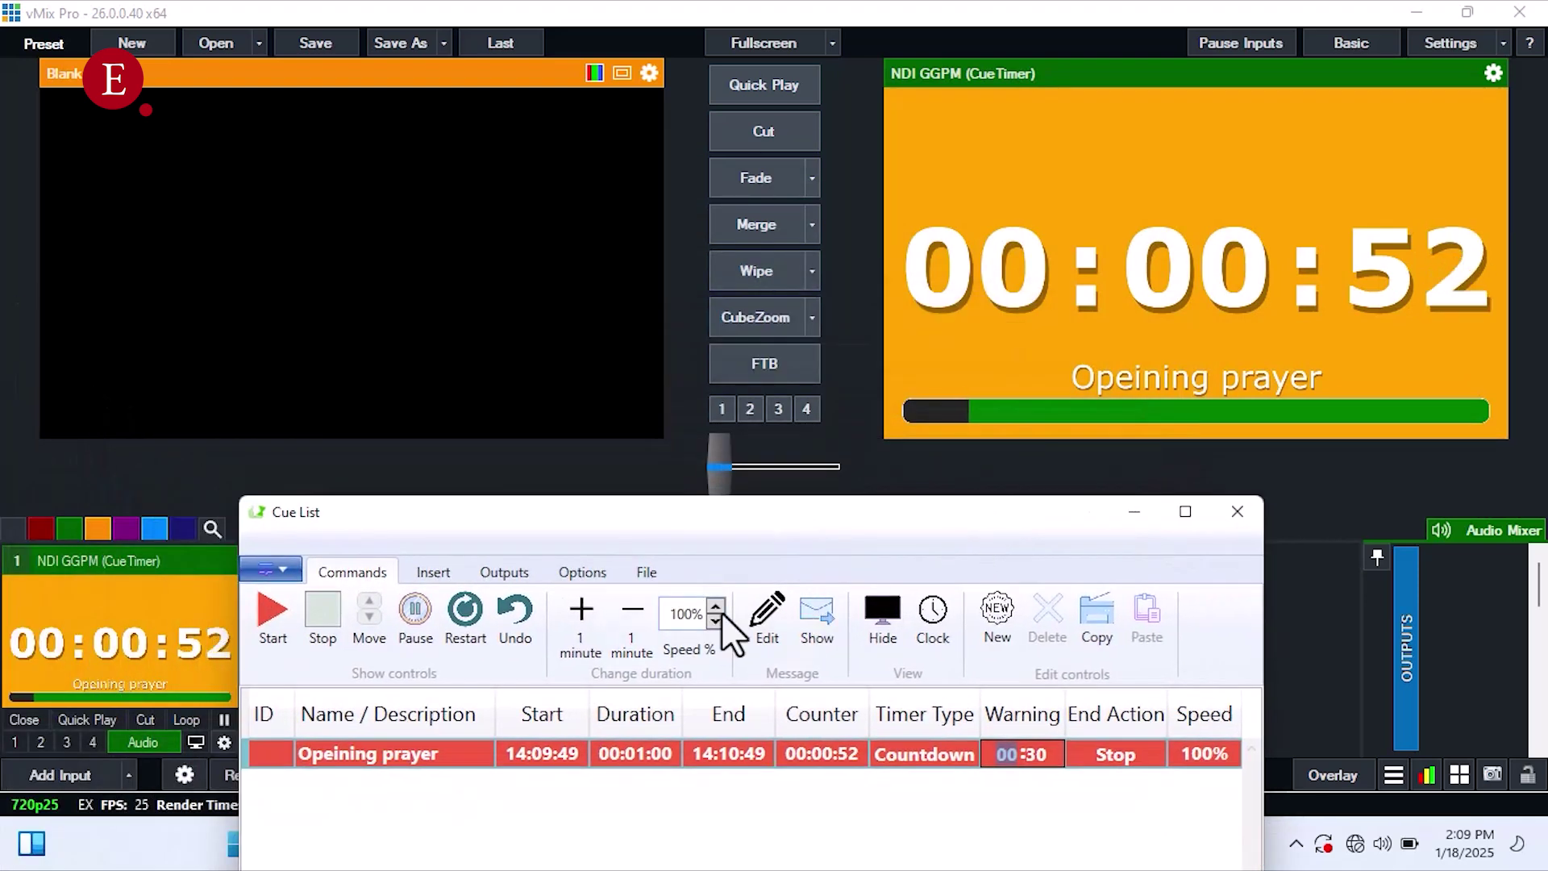
# Step: Show the message 'BRO!!!!!!!!!' over the countdown, then take it off the output
pyautogui.click(776, 607)
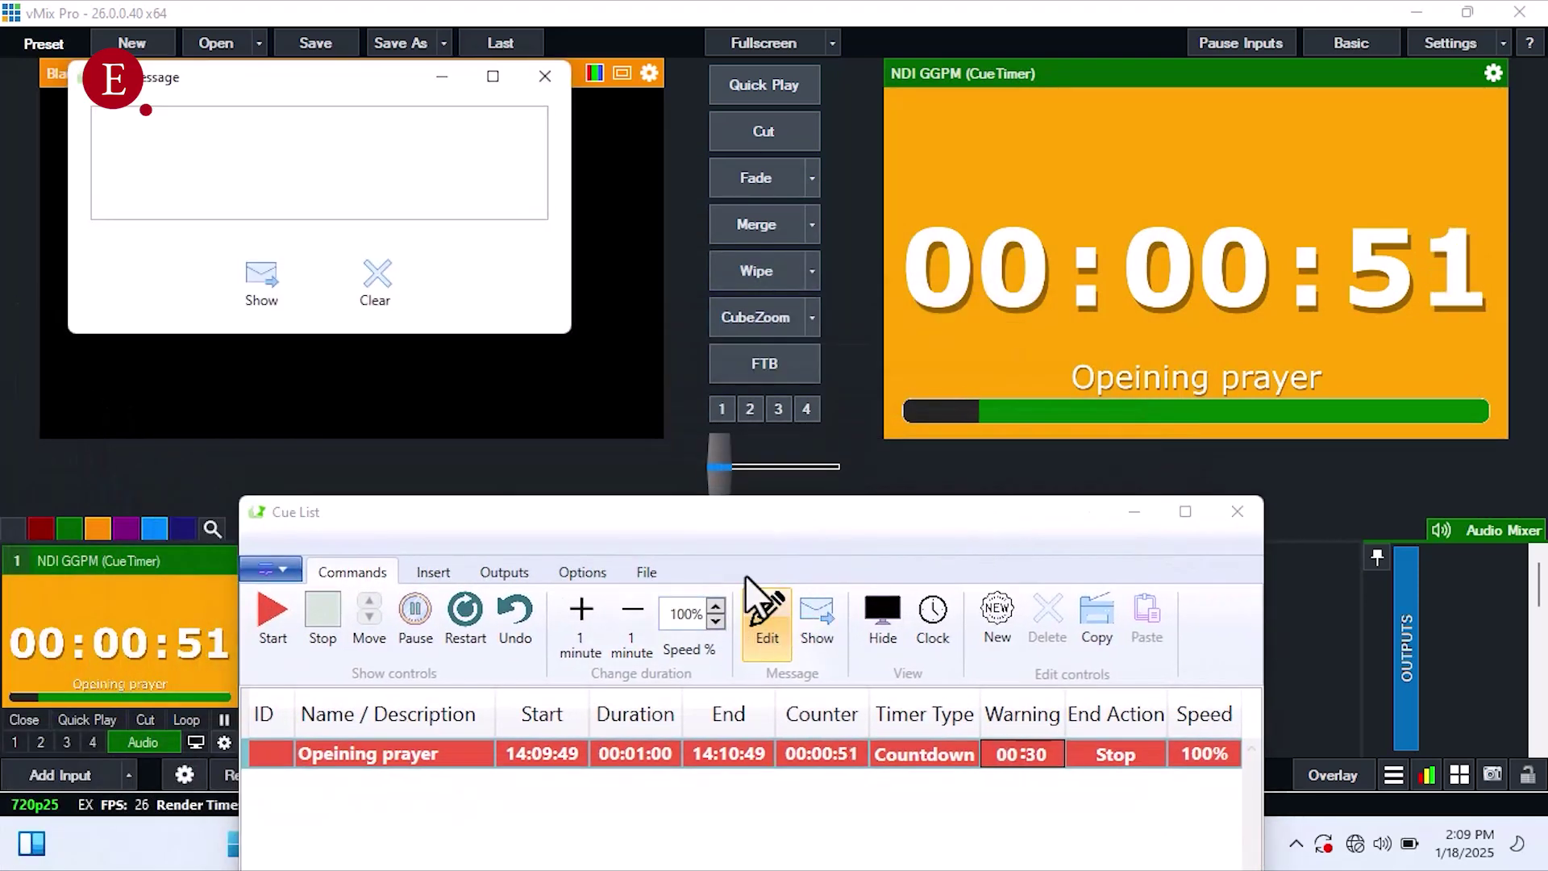
pyautogui.click(262, 161)
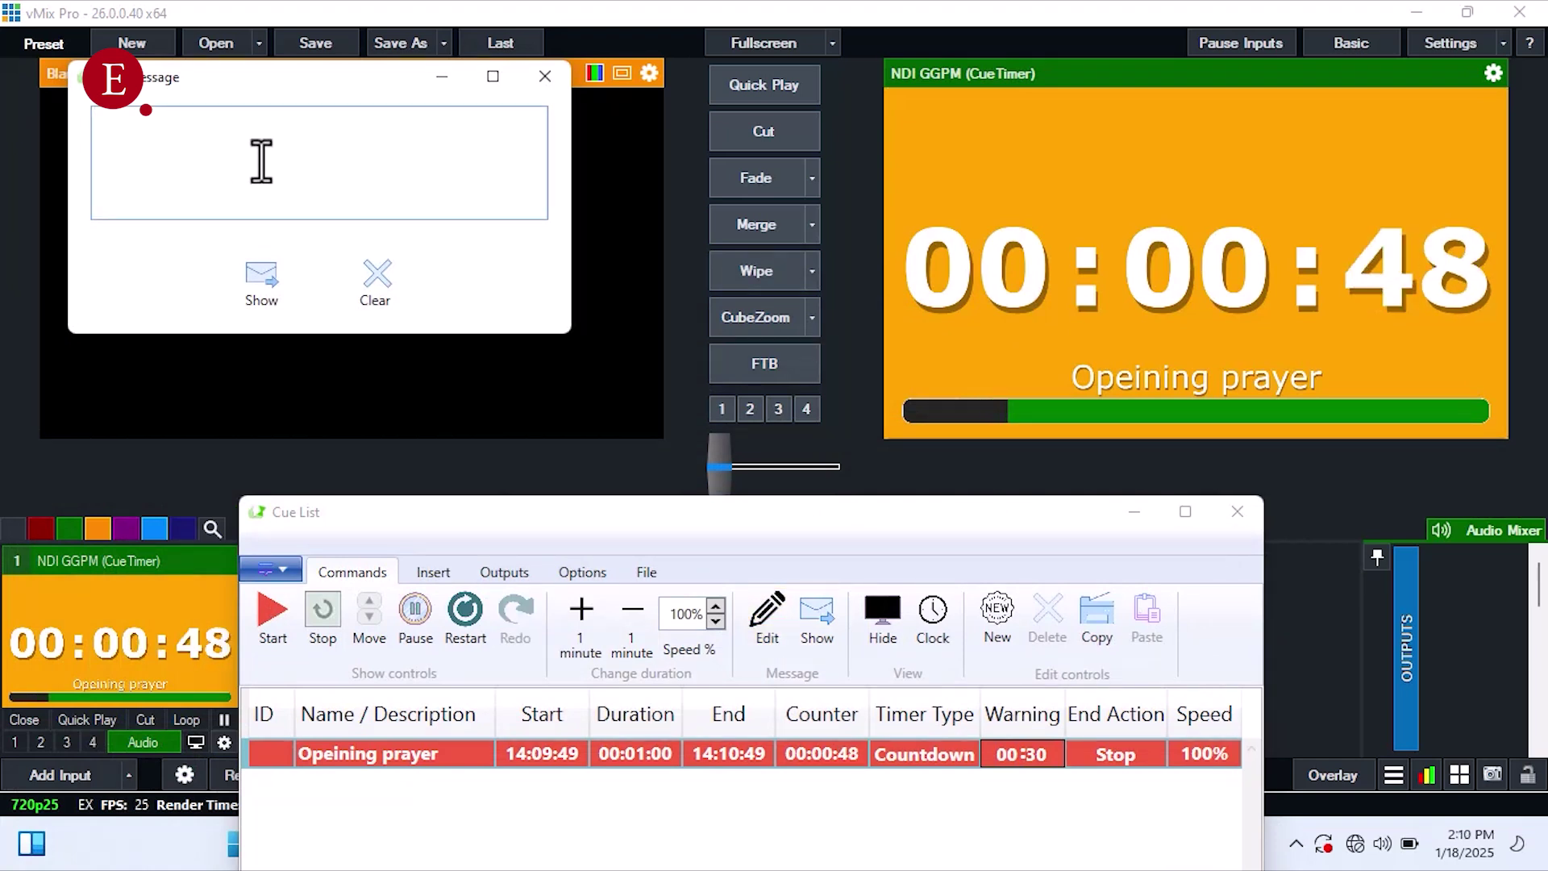
pyautogui.write('BRO')
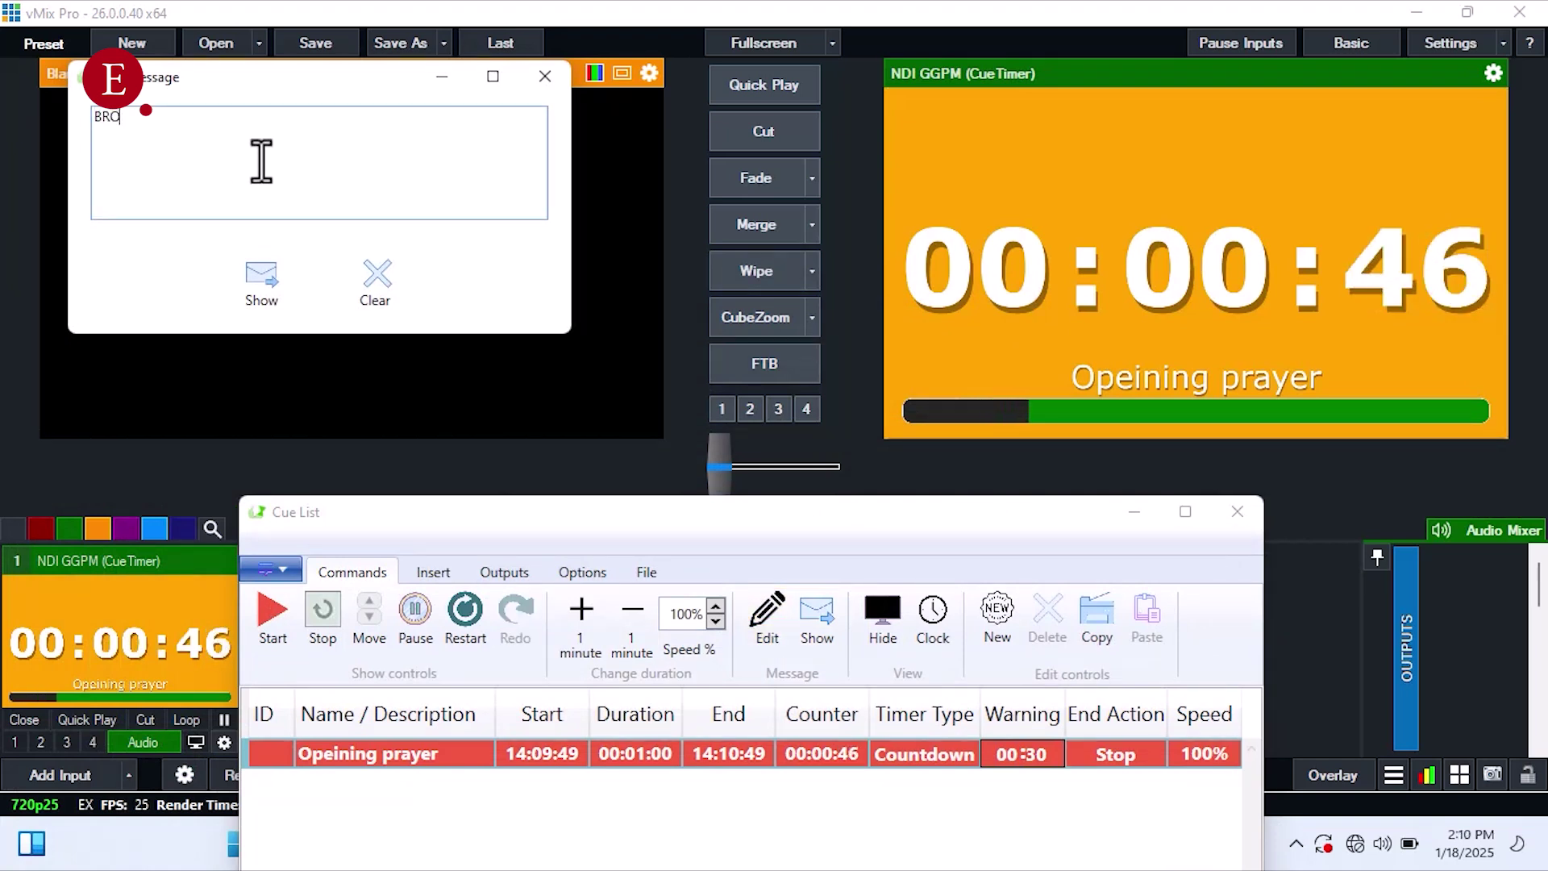
pyautogui.write('!!!!!')
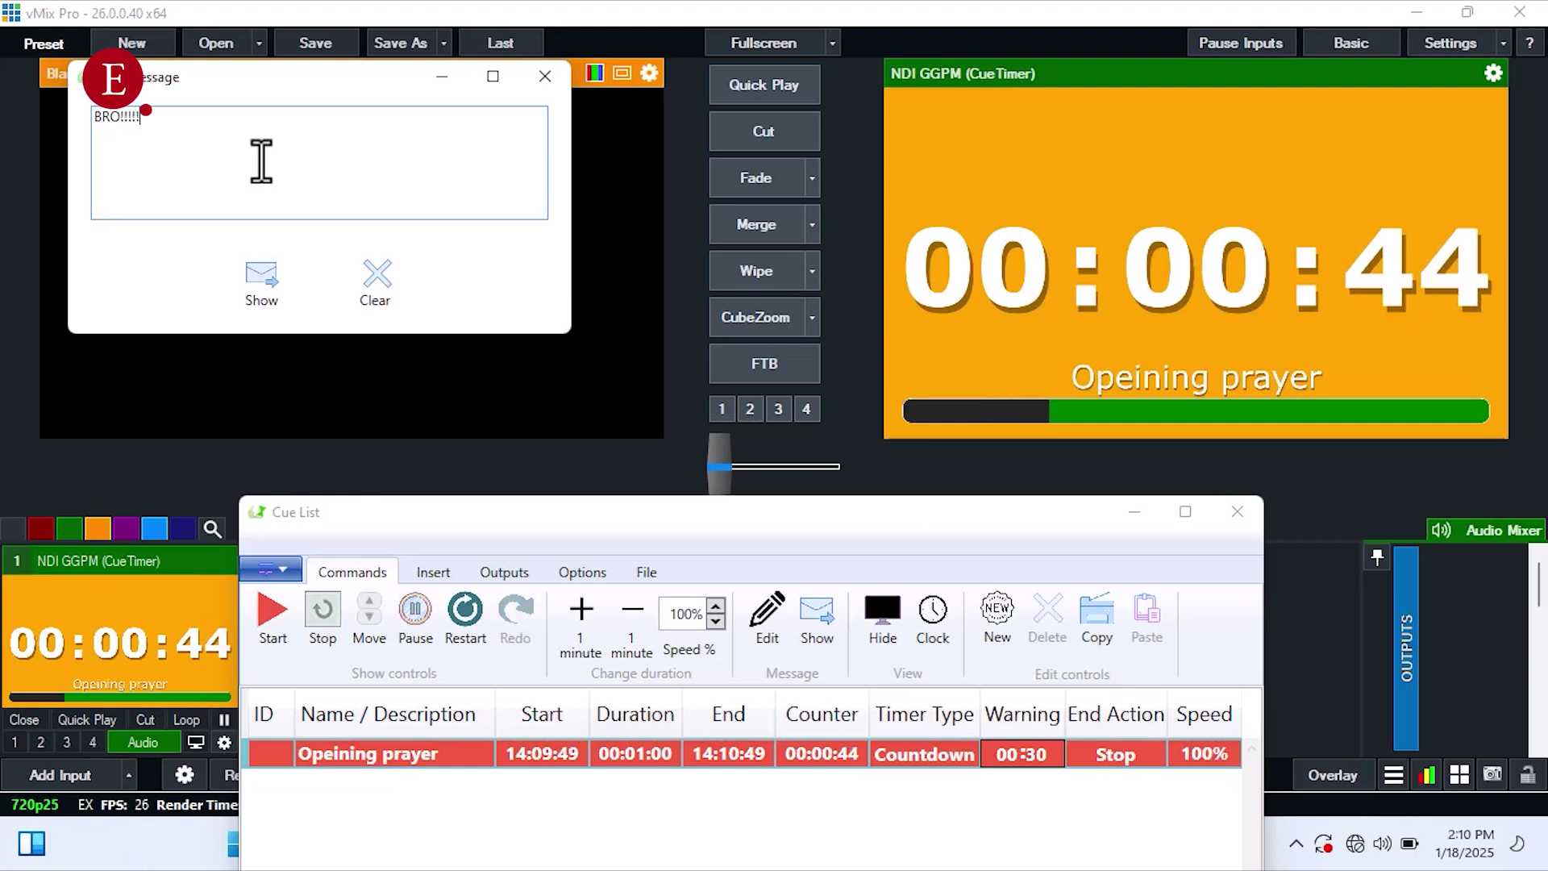
pyautogui.write('!!!!')
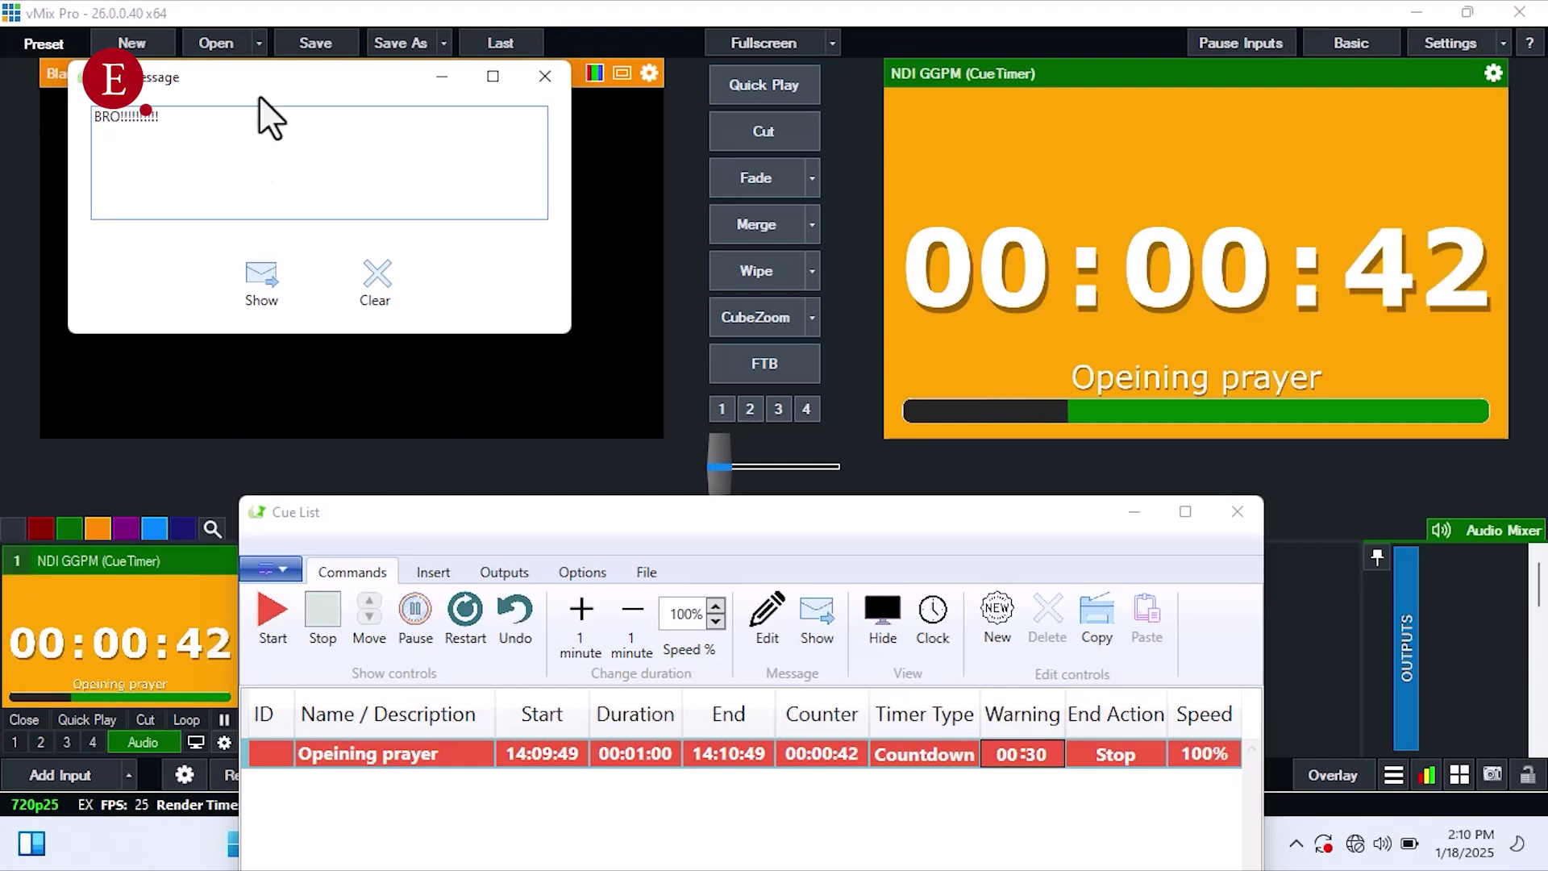
pyautogui.click(252, 297)
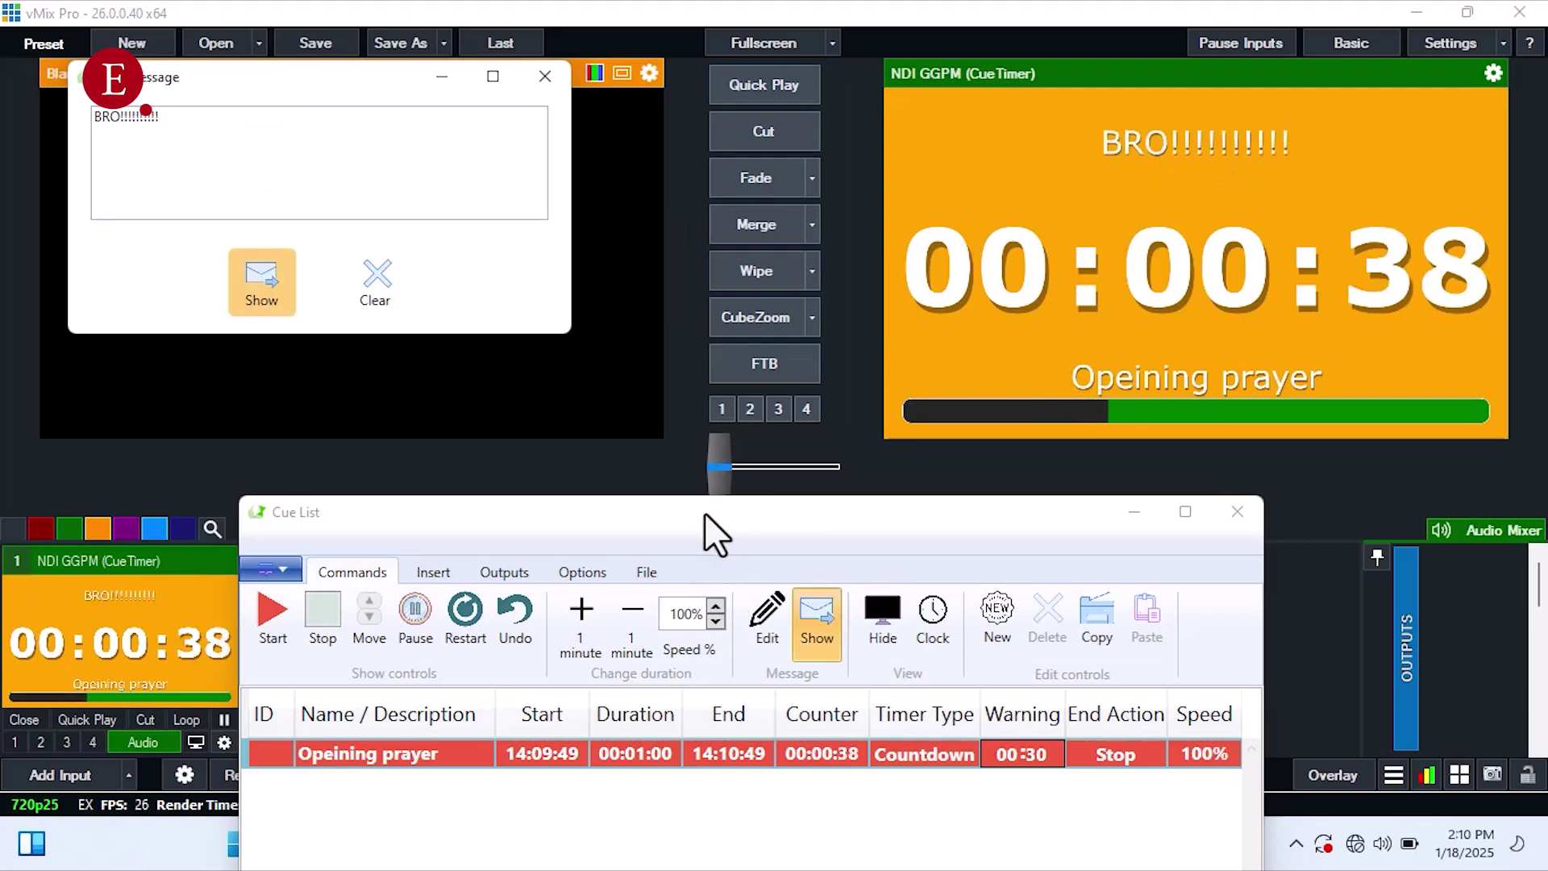
pyautogui.moveTo(703, 511); pyautogui.dragTo(845, 588)
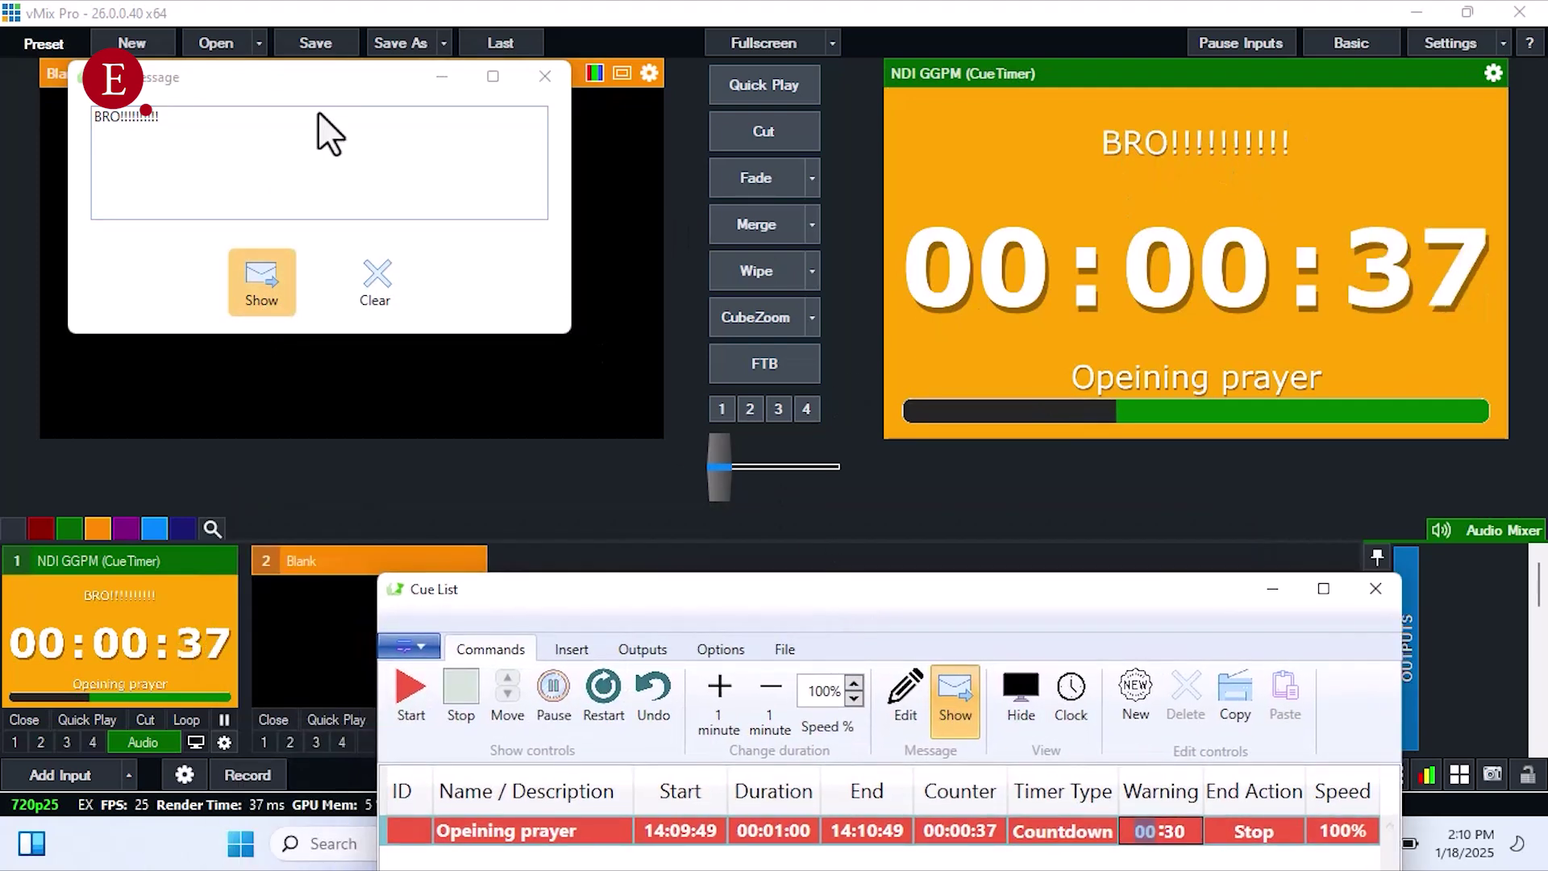
pyautogui.click(278, 273)
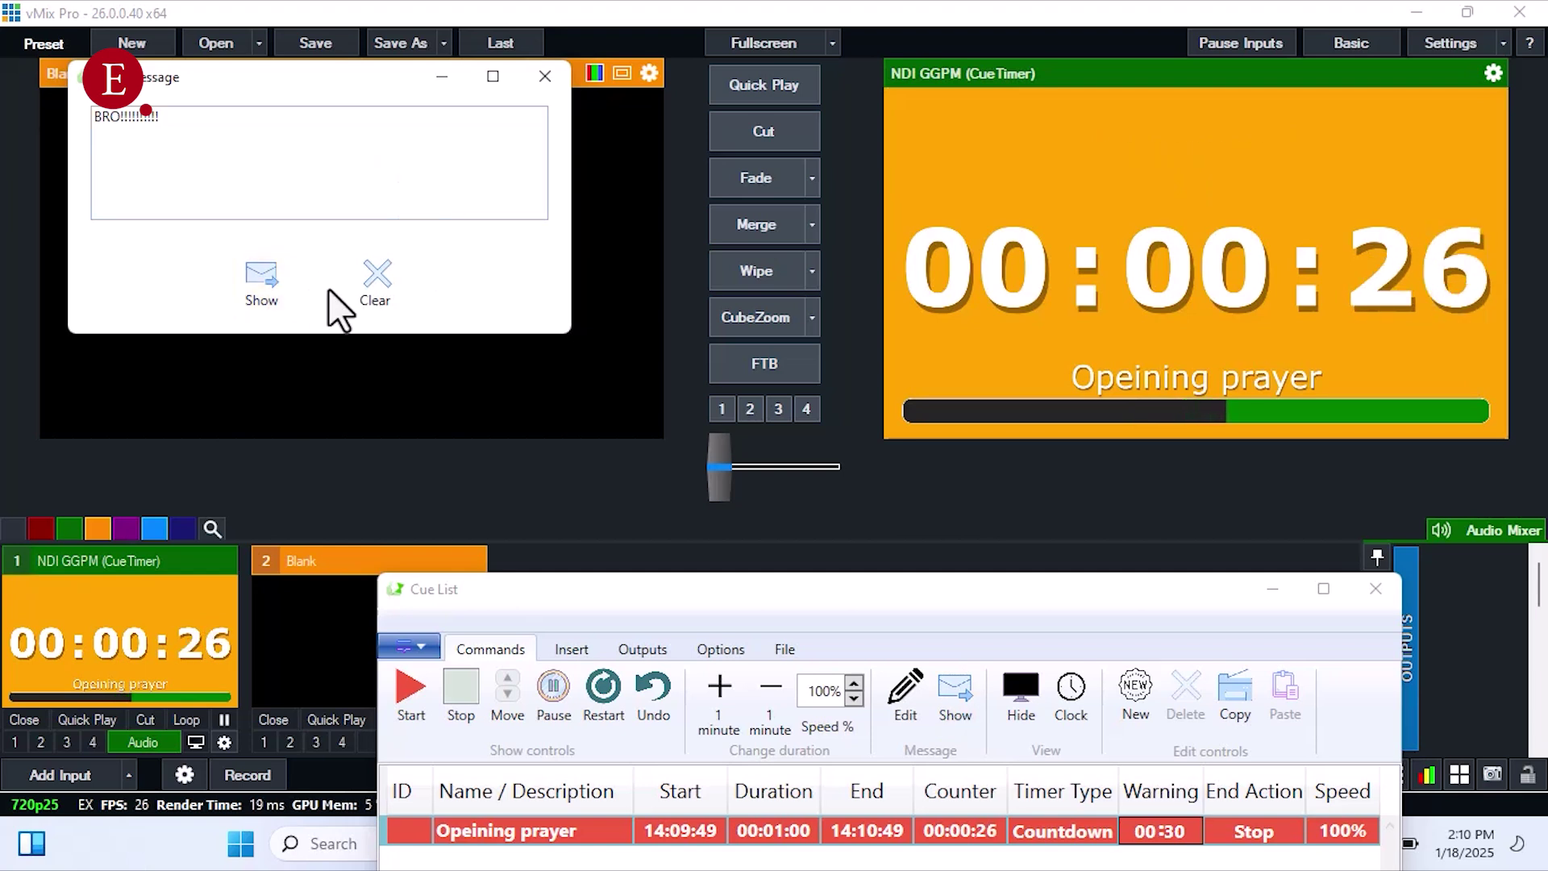
# Step: Close the message box and reposition the cue list window
pyautogui.click(563, 68)
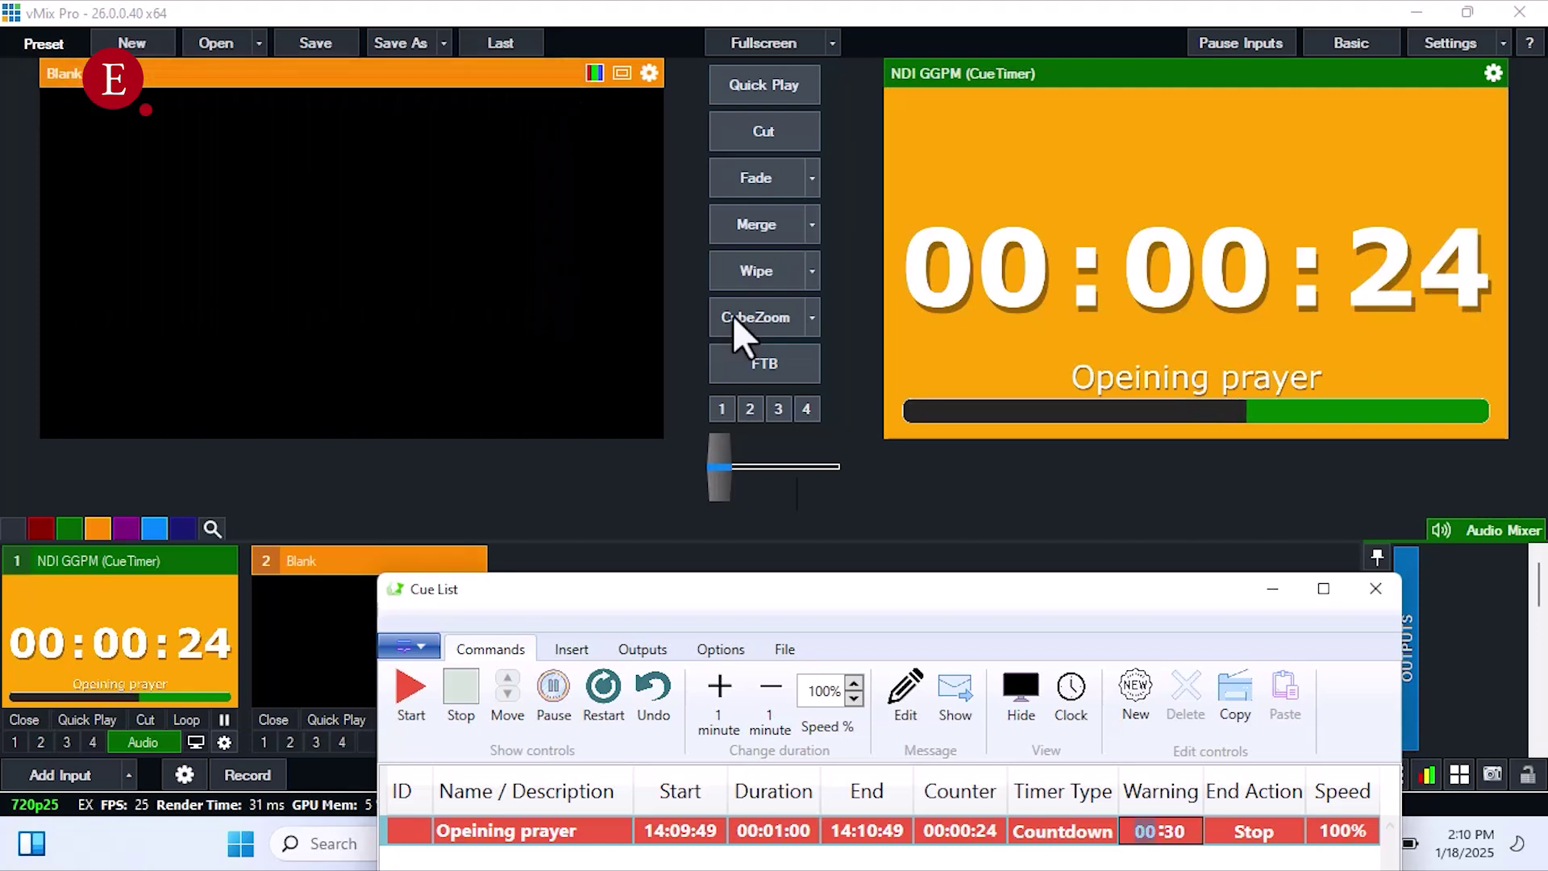
pyautogui.moveTo(827, 586); pyautogui.dragTo(794, 515)
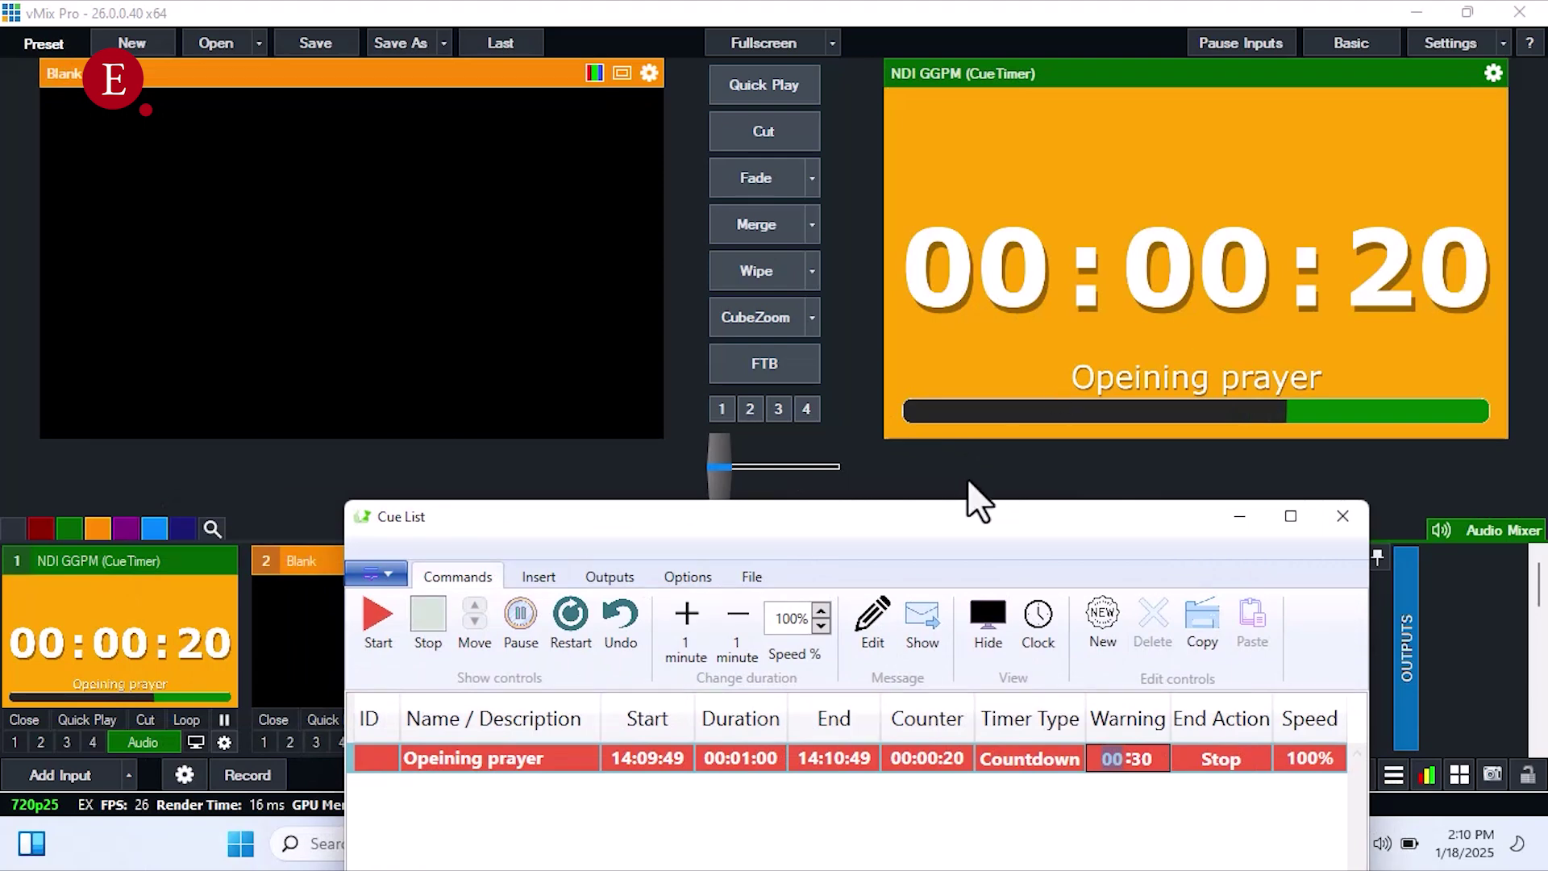
pyautogui.click(1137, 759)
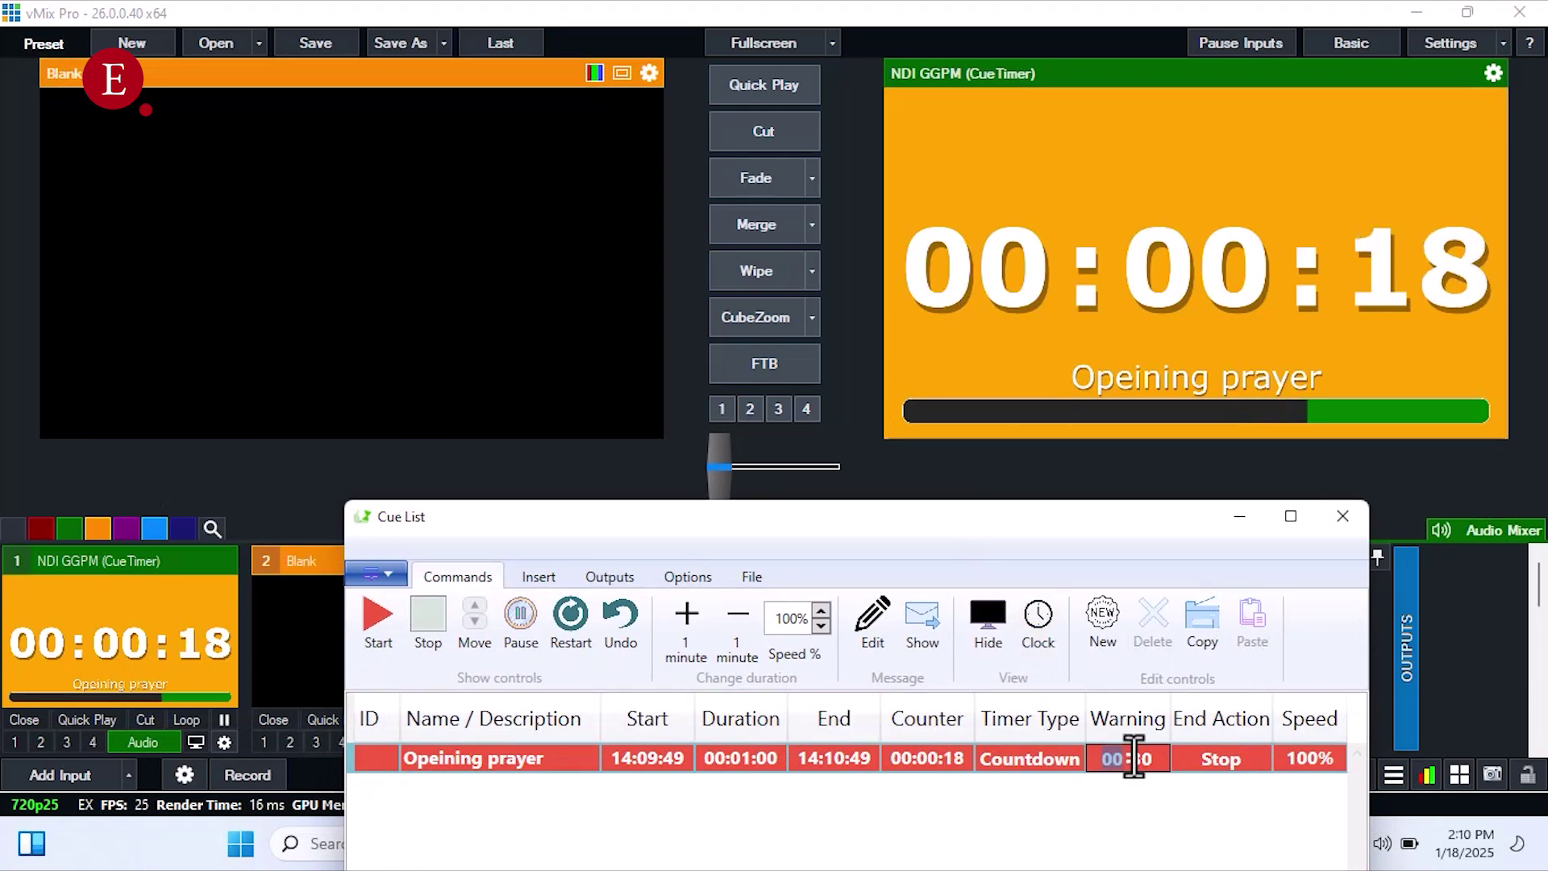
pyautogui.moveTo(869, 520); pyautogui.dragTo(786, 310)
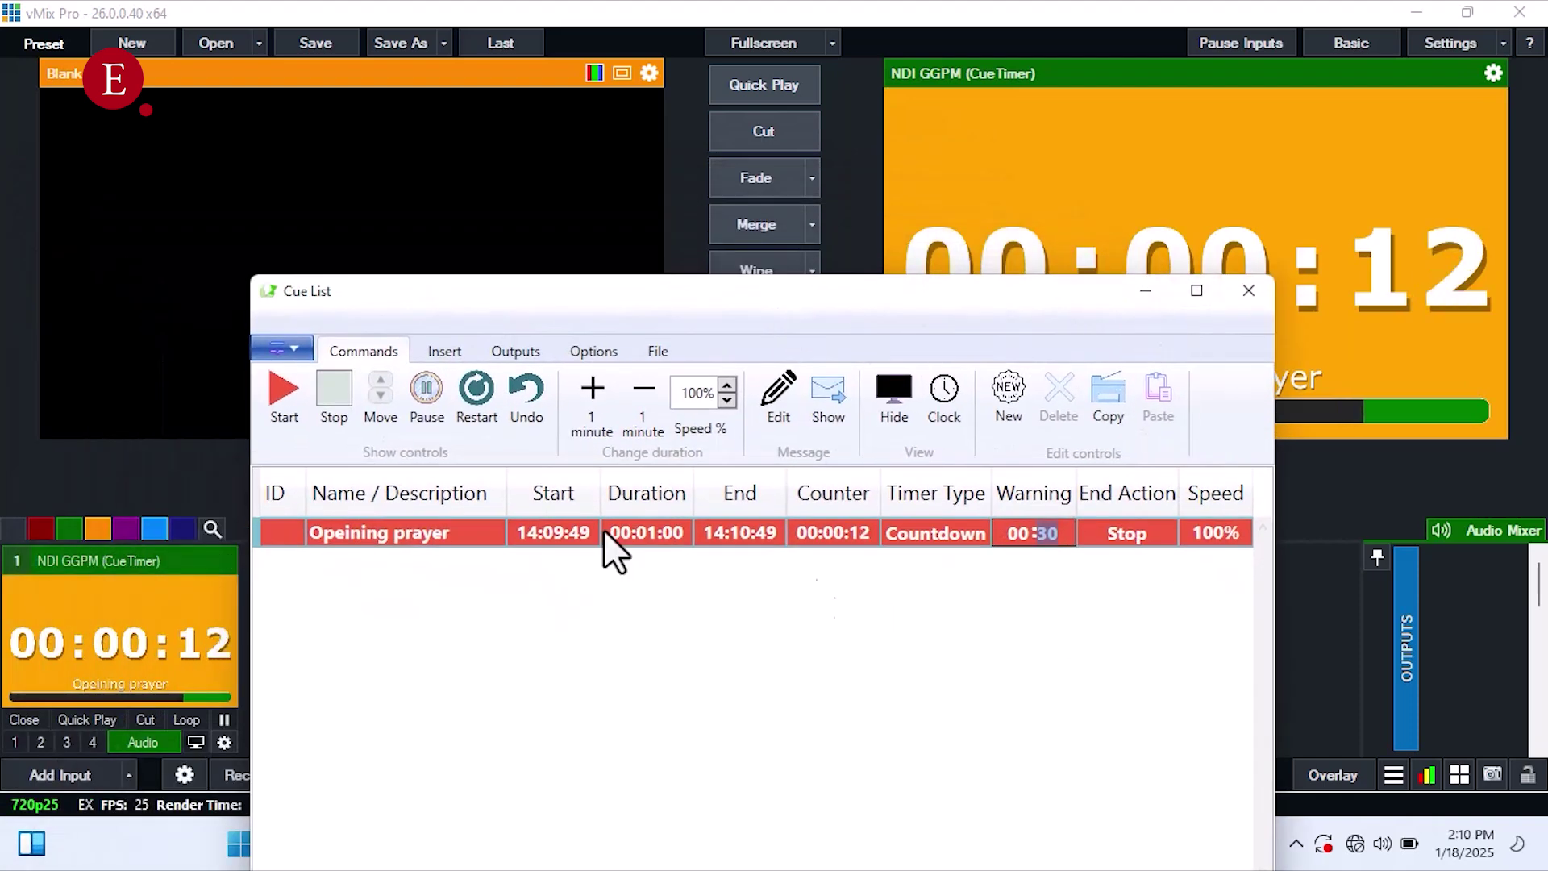
# Step: Reset the Opeining prayer cue to 00:20:00 and paste a duplicate cue below it
pyautogui.click(471, 387)
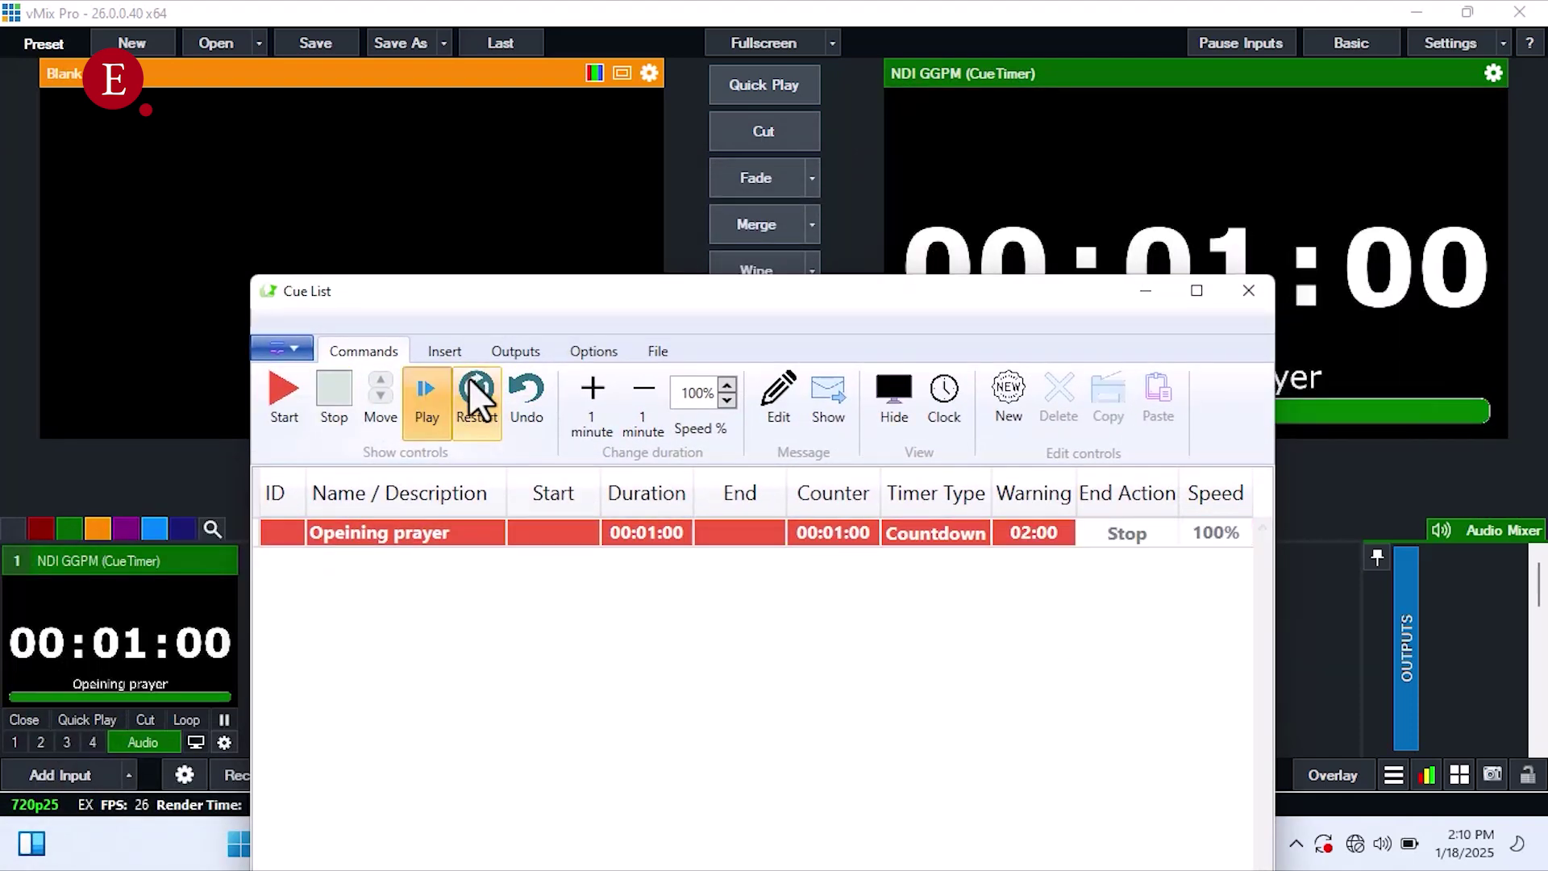
pyautogui.doubleClick(645, 534)
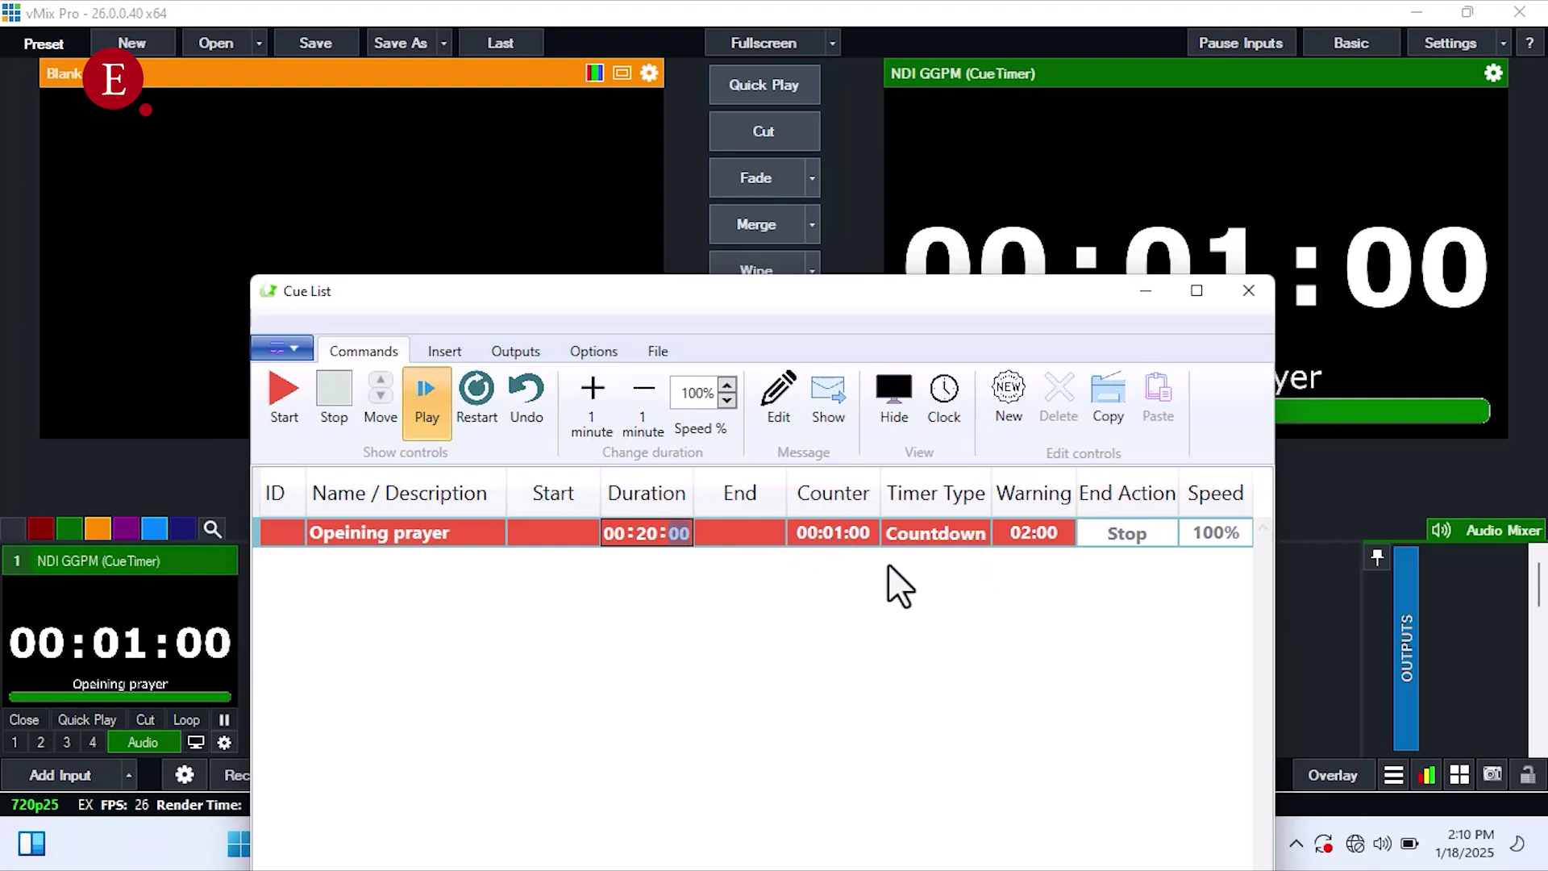
pyautogui.click(442, 532)
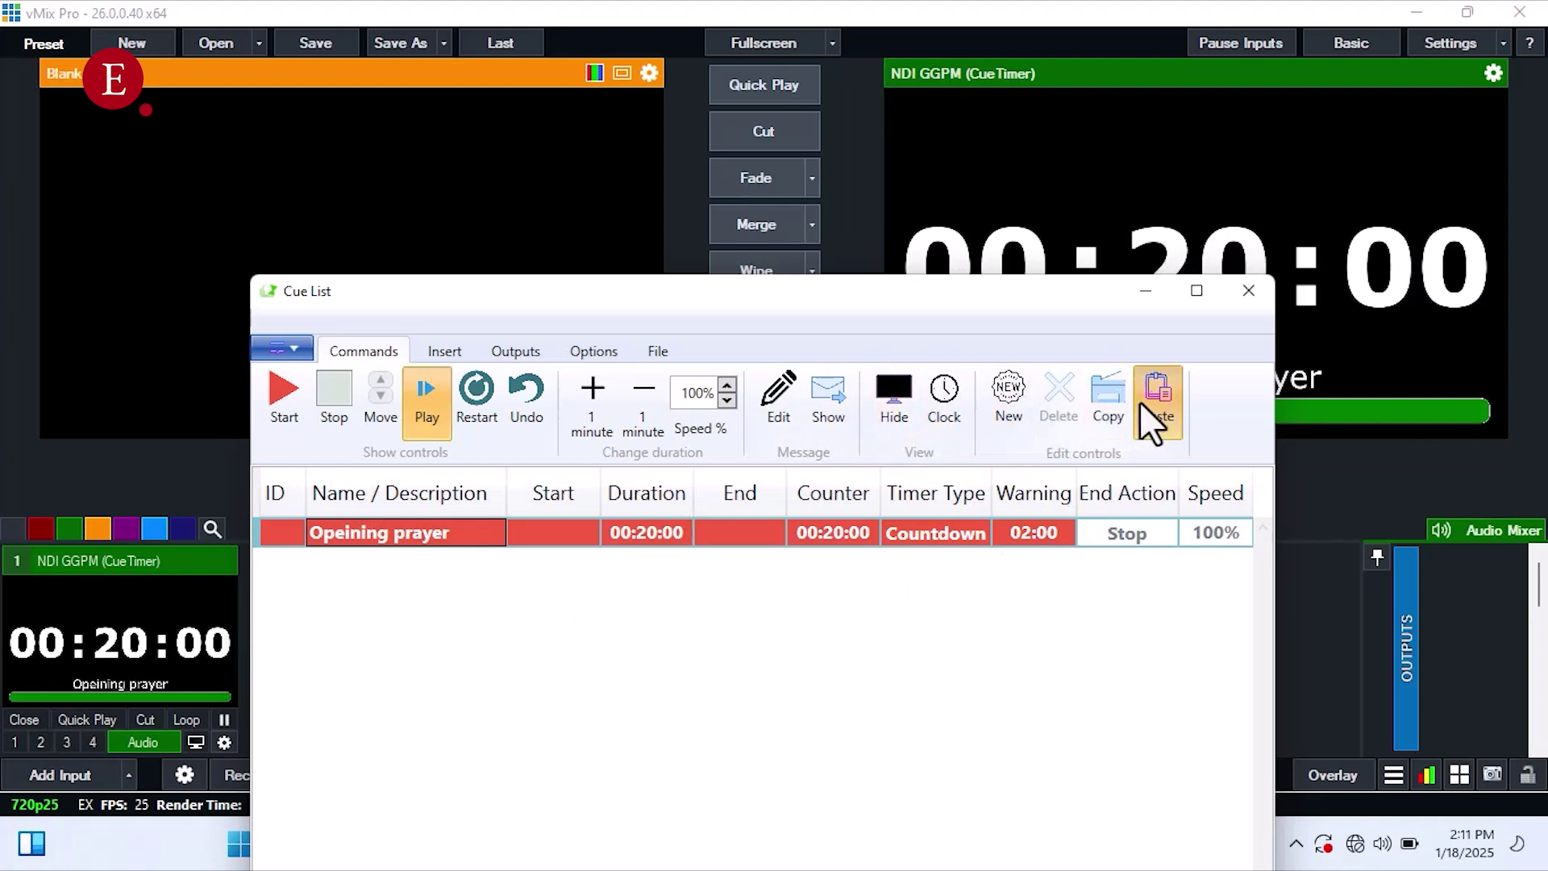
pyautogui.click(1140, 403)
# Step: Rename the second cue to 'Praise and worship'
pyautogui.click(425, 570)
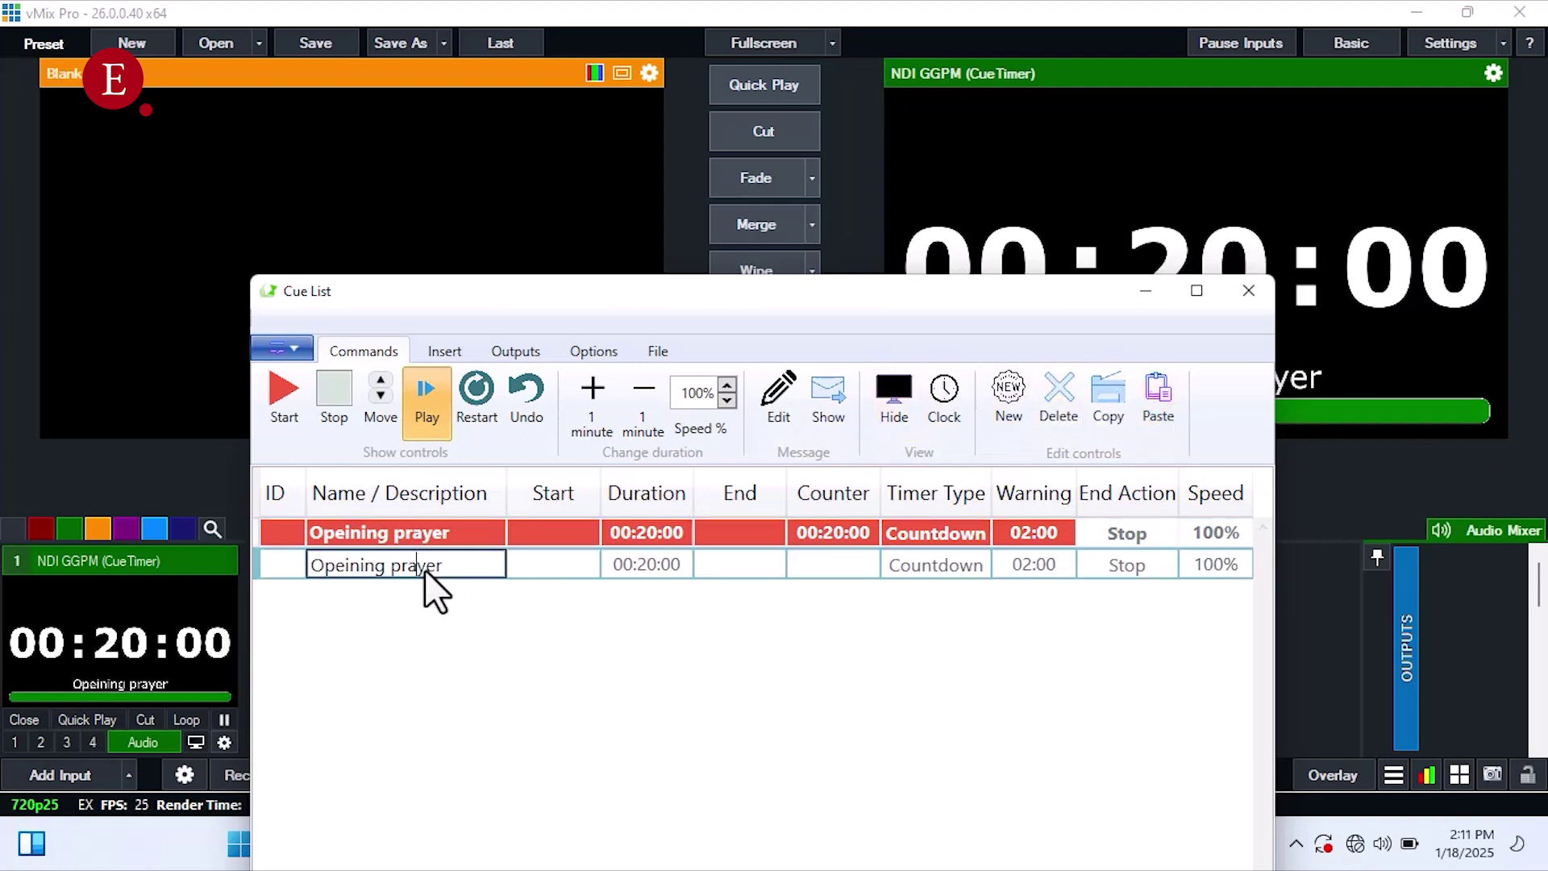
pyautogui.hotkey('ctrl', 'a')
pyautogui.write('P')
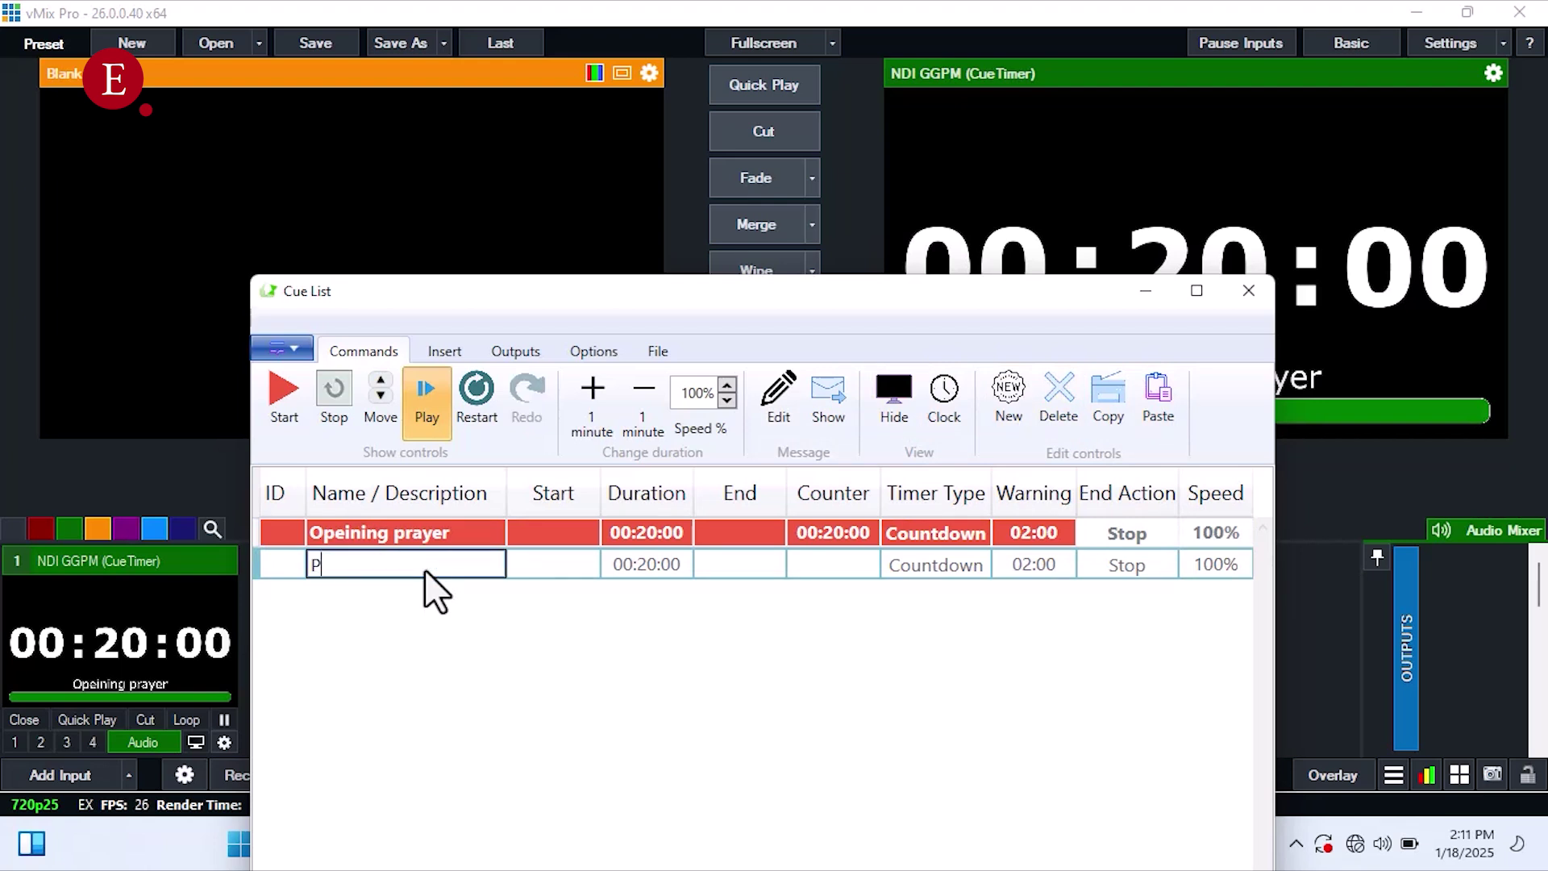
pyautogui.write('raise and worship')
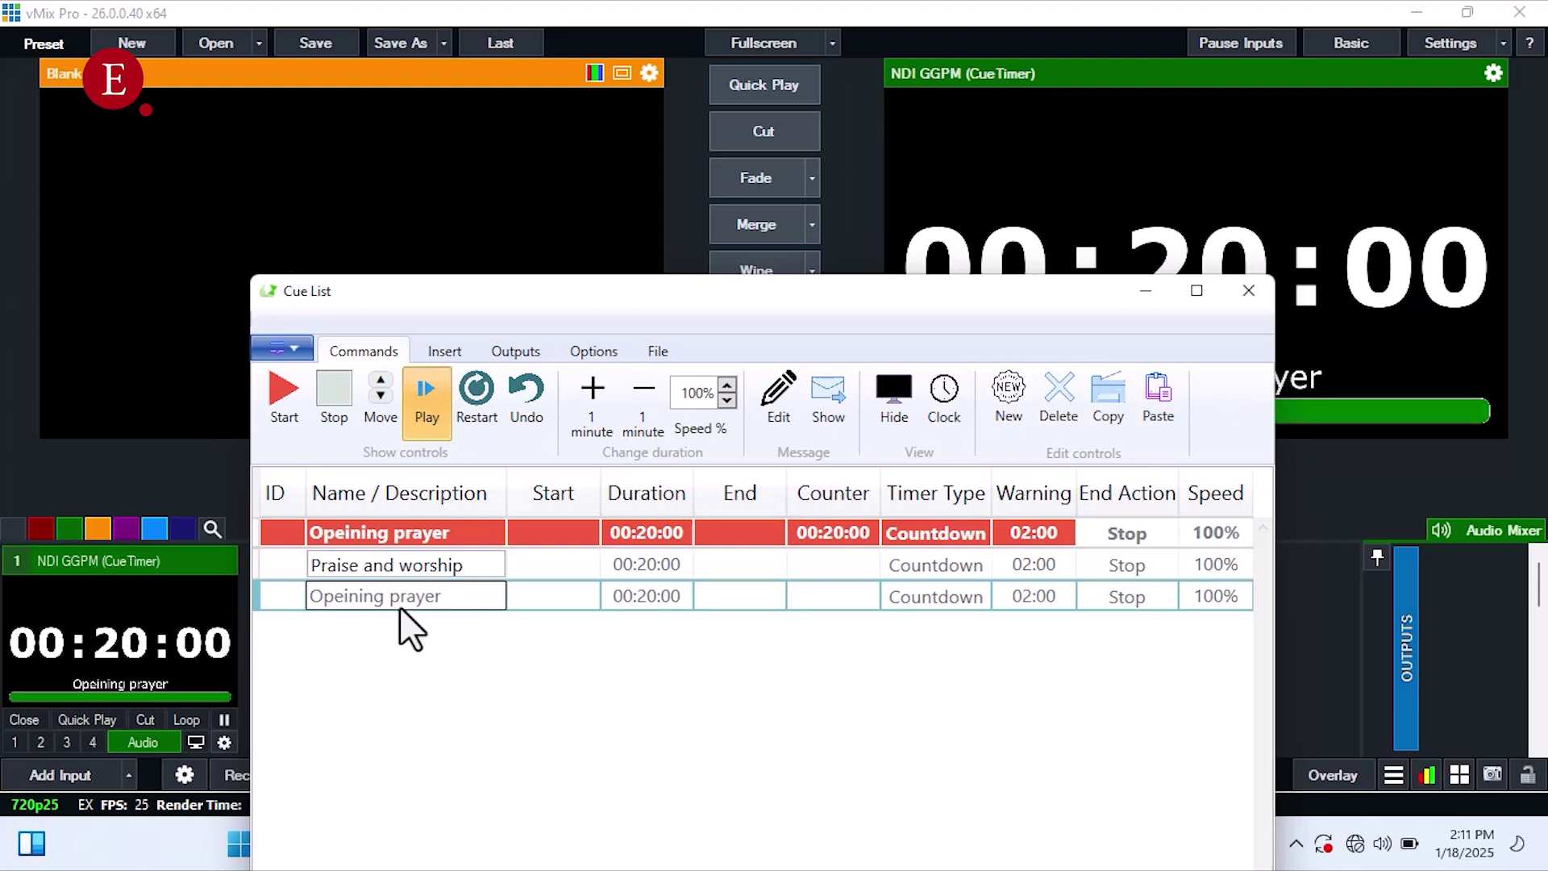
# Step: Paste a third cue named 'Choir Ministration' and give it a 00:10:00 duration
pyautogui.click(399, 606)
pyautogui.hotkey('ctrl', 'a')
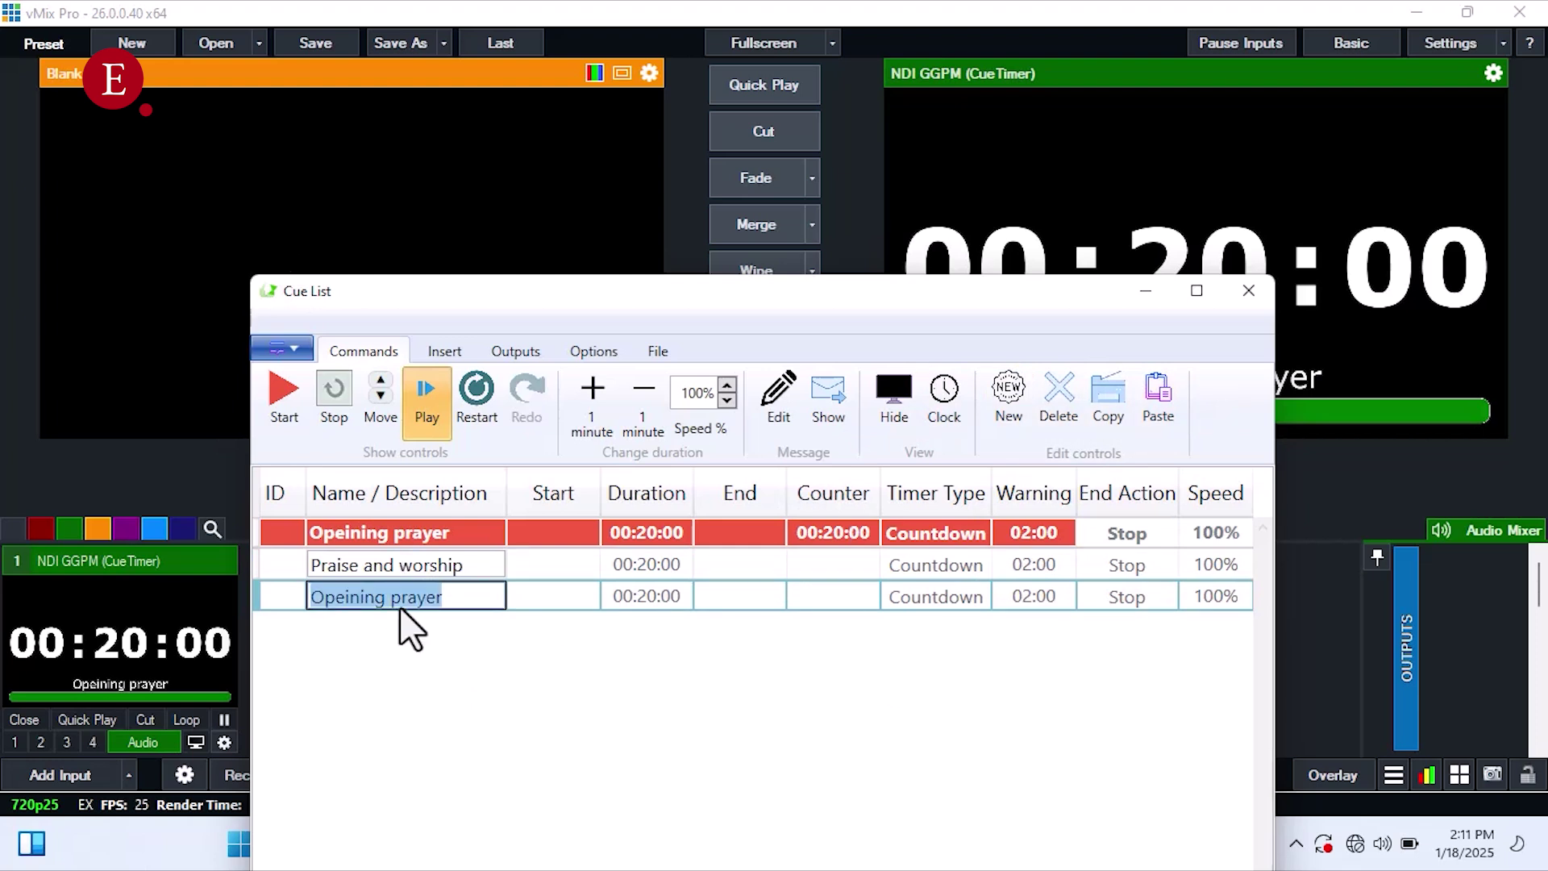
pyautogui.write('Choir Min')
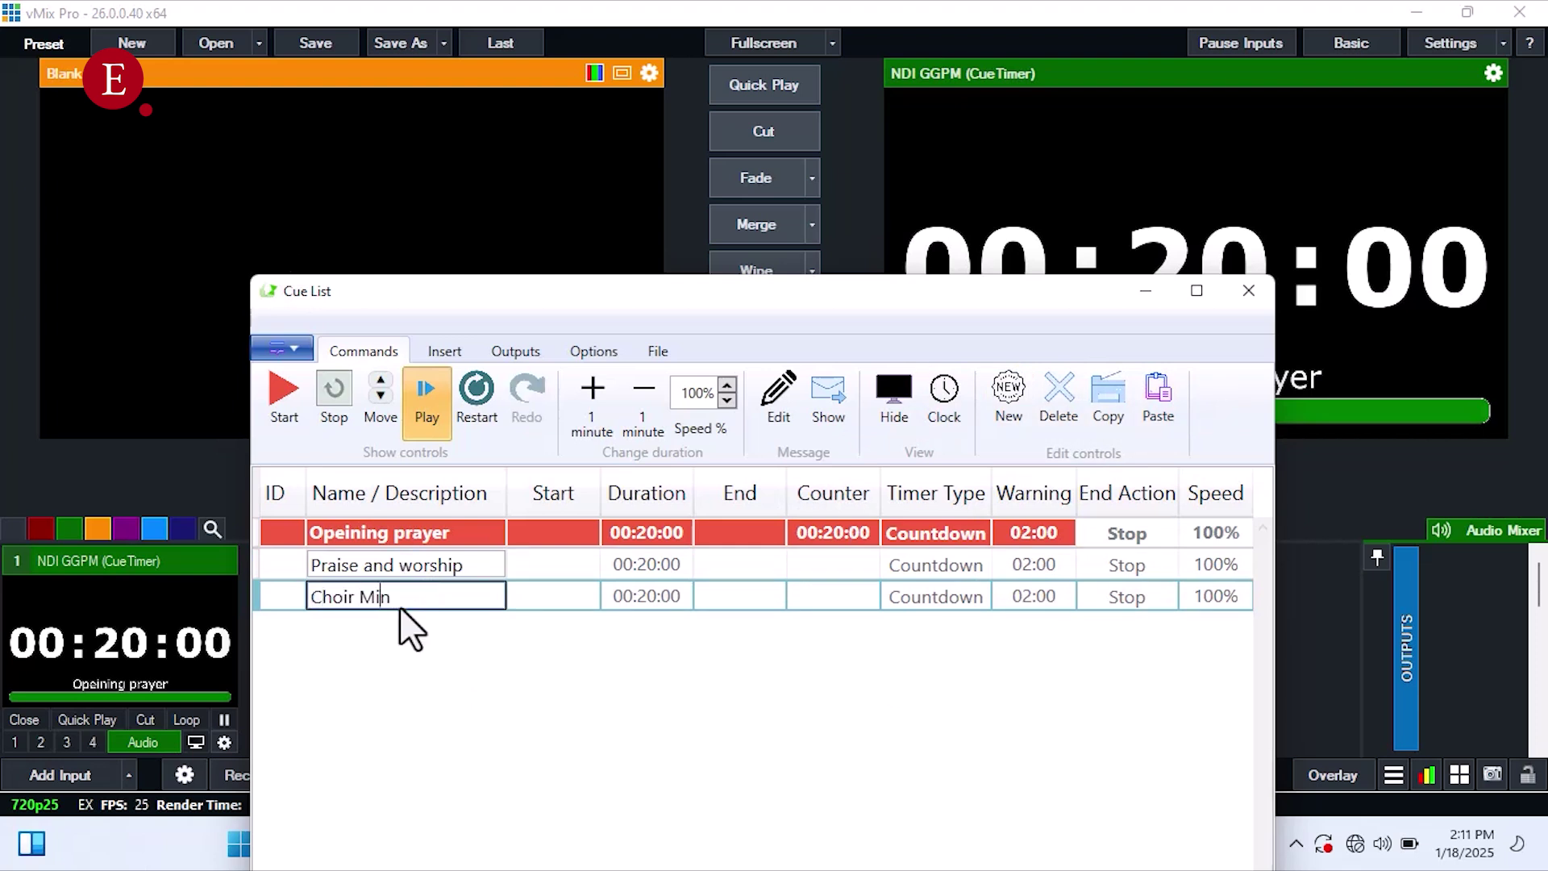
pyautogui.write('istration')
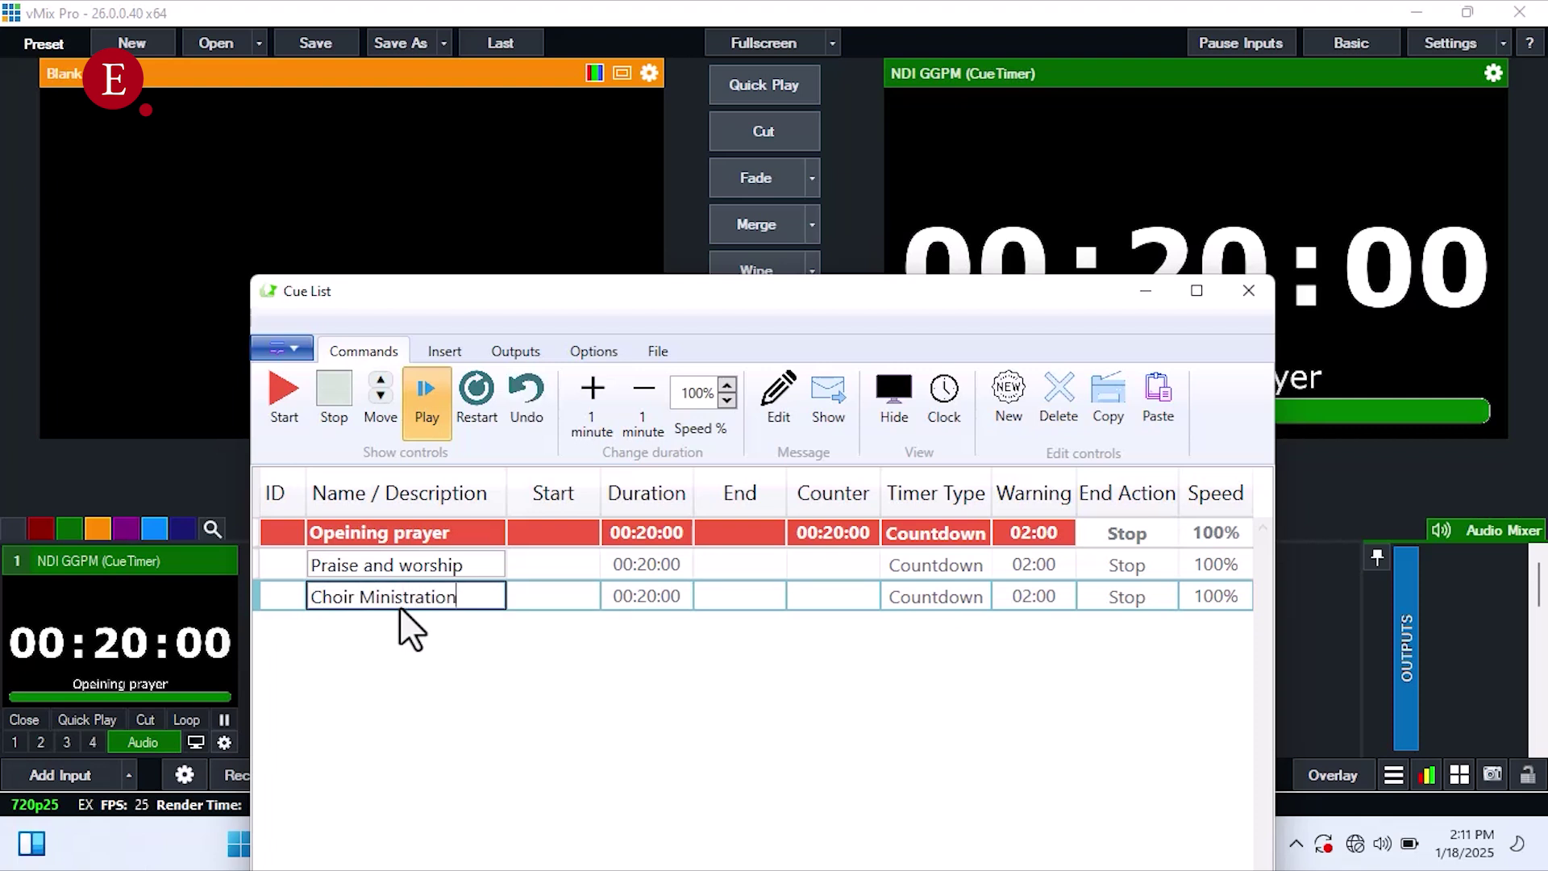
pyautogui.click(647, 597)
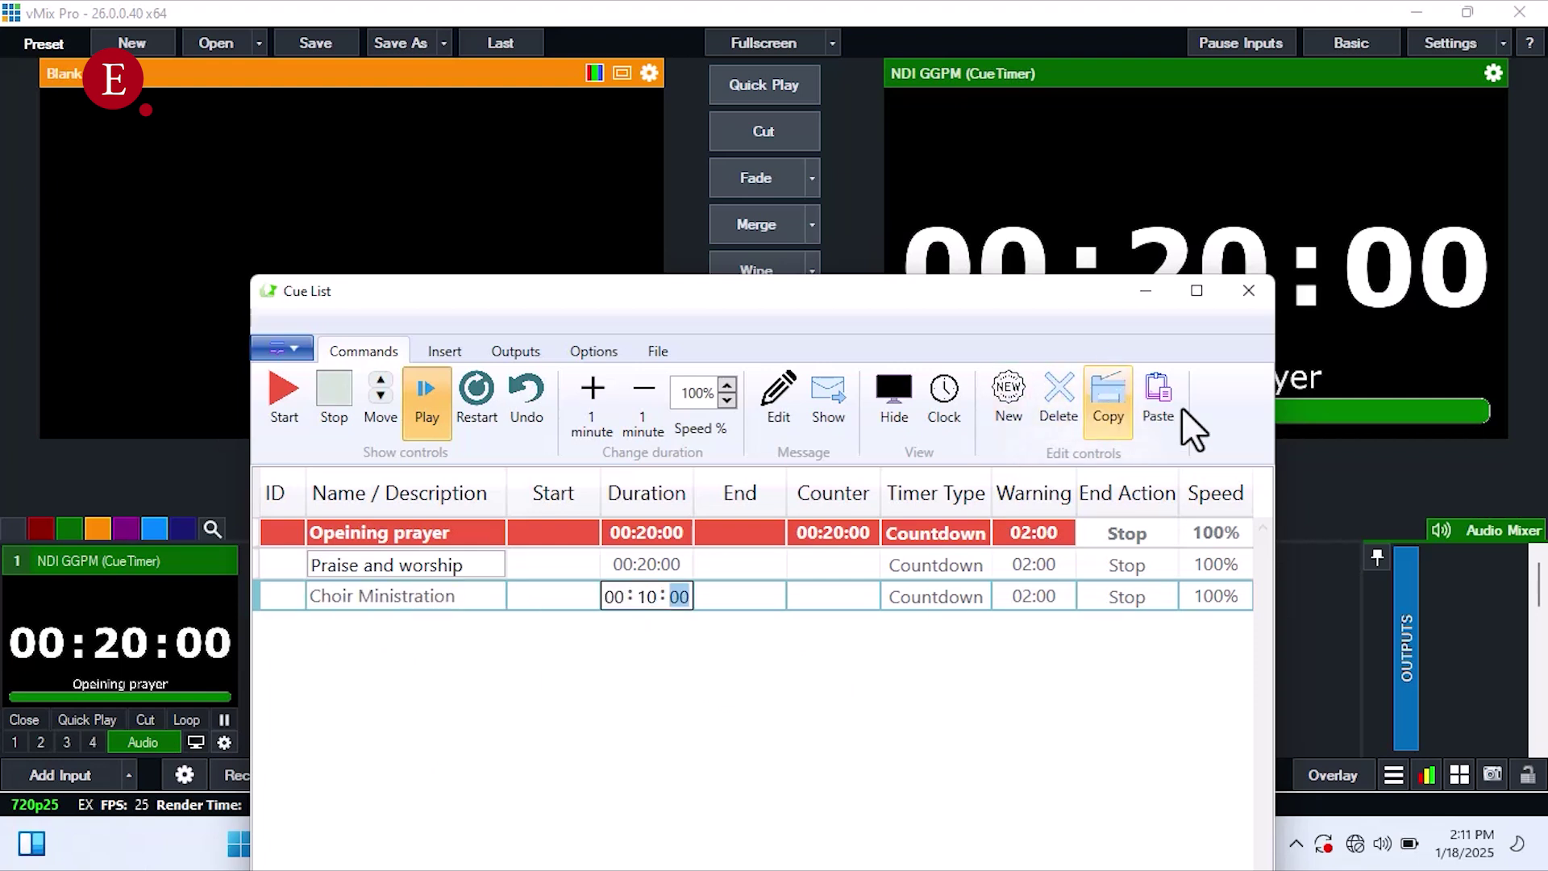
# Step: Paste a fourth cue 'Minister' with duration 01:00:00 and a 05:00 warning
pyautogui.click(1157, 391)
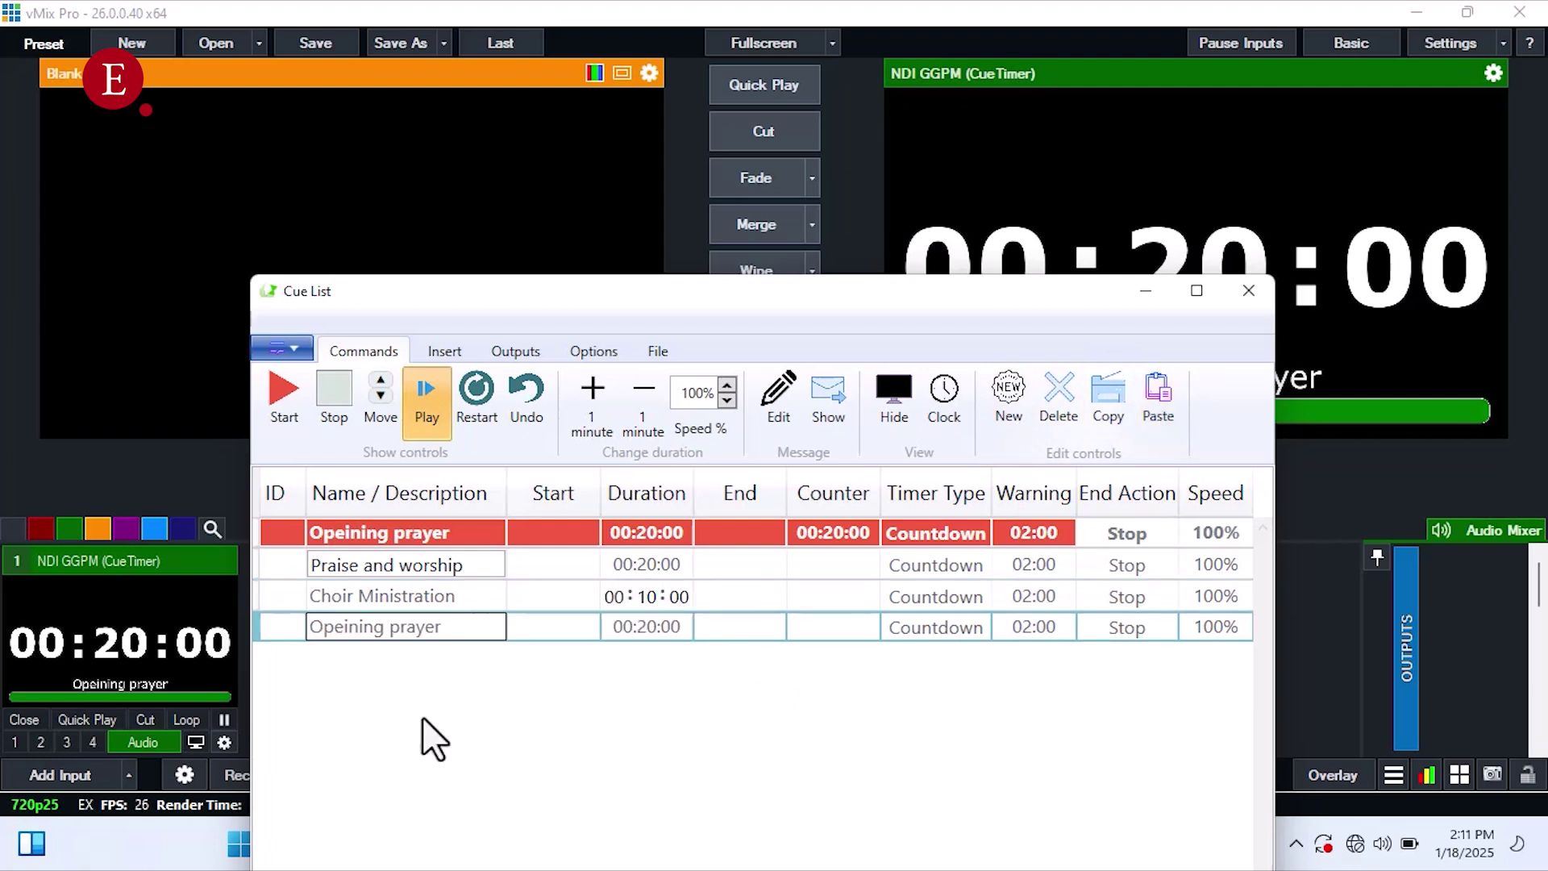
pyautogui.click(408, 623)
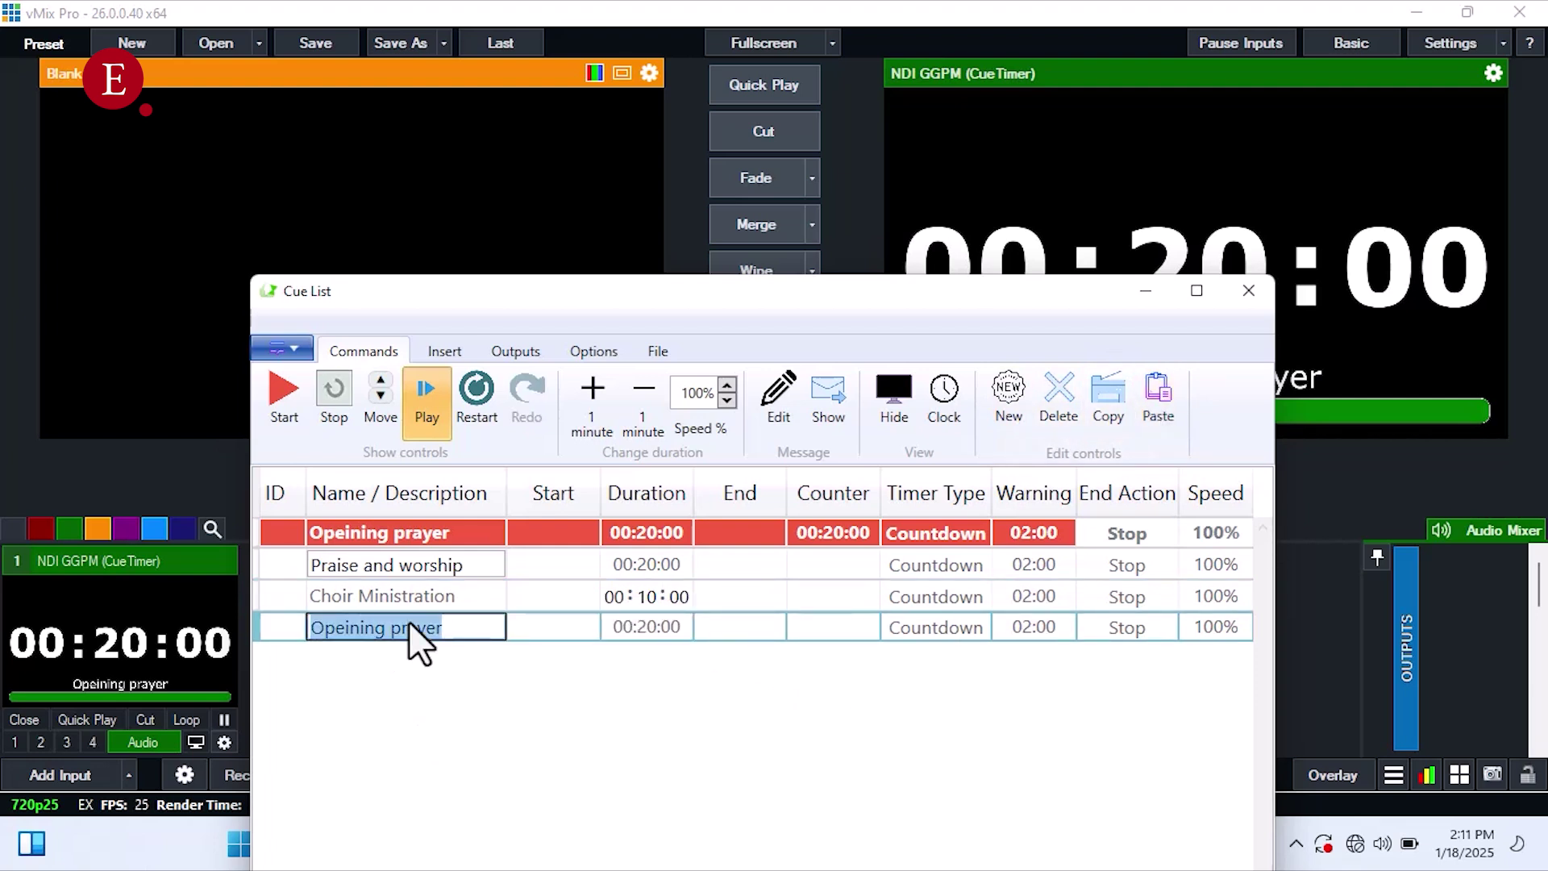
pyautogui.write('Minister')
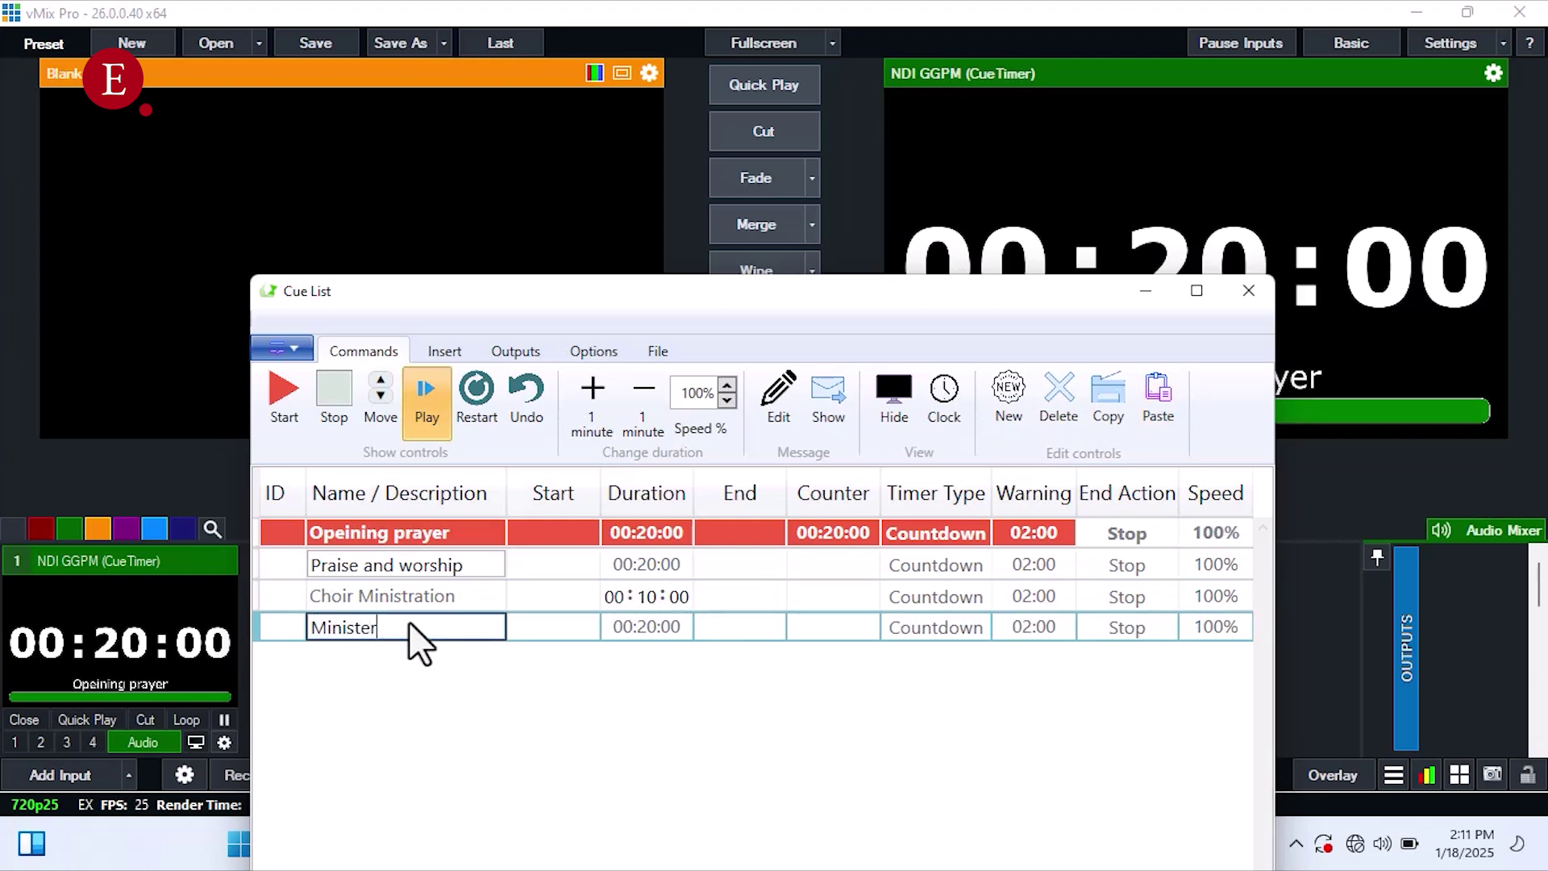
pyautogui.click(651, 625)
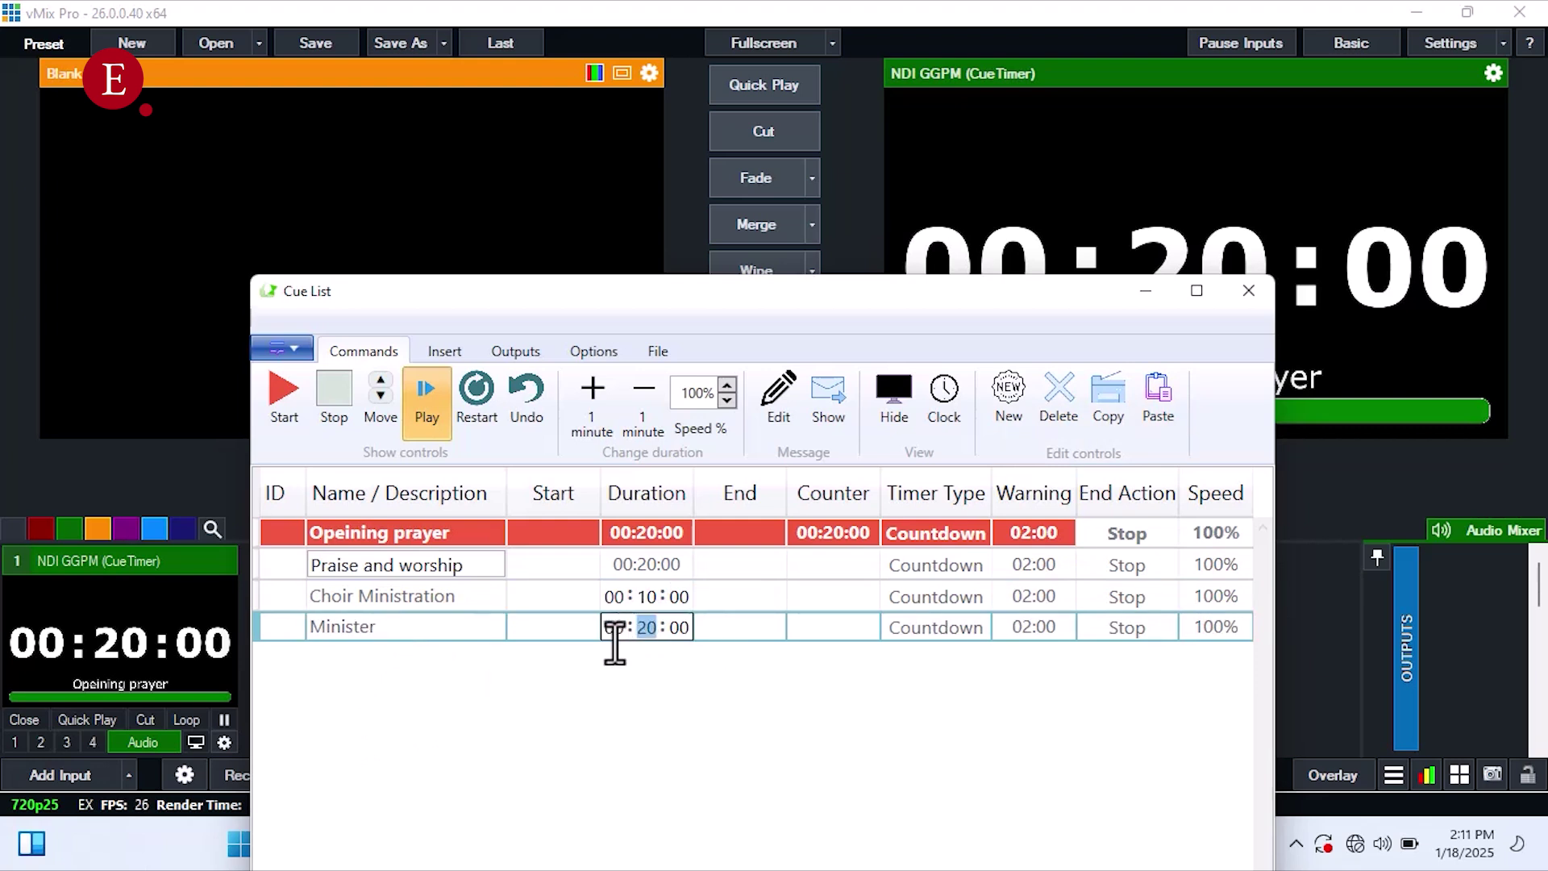
pyautogui.click(624, 626)
pyautogui.write('00')
pyautogui.click(1024, 624)
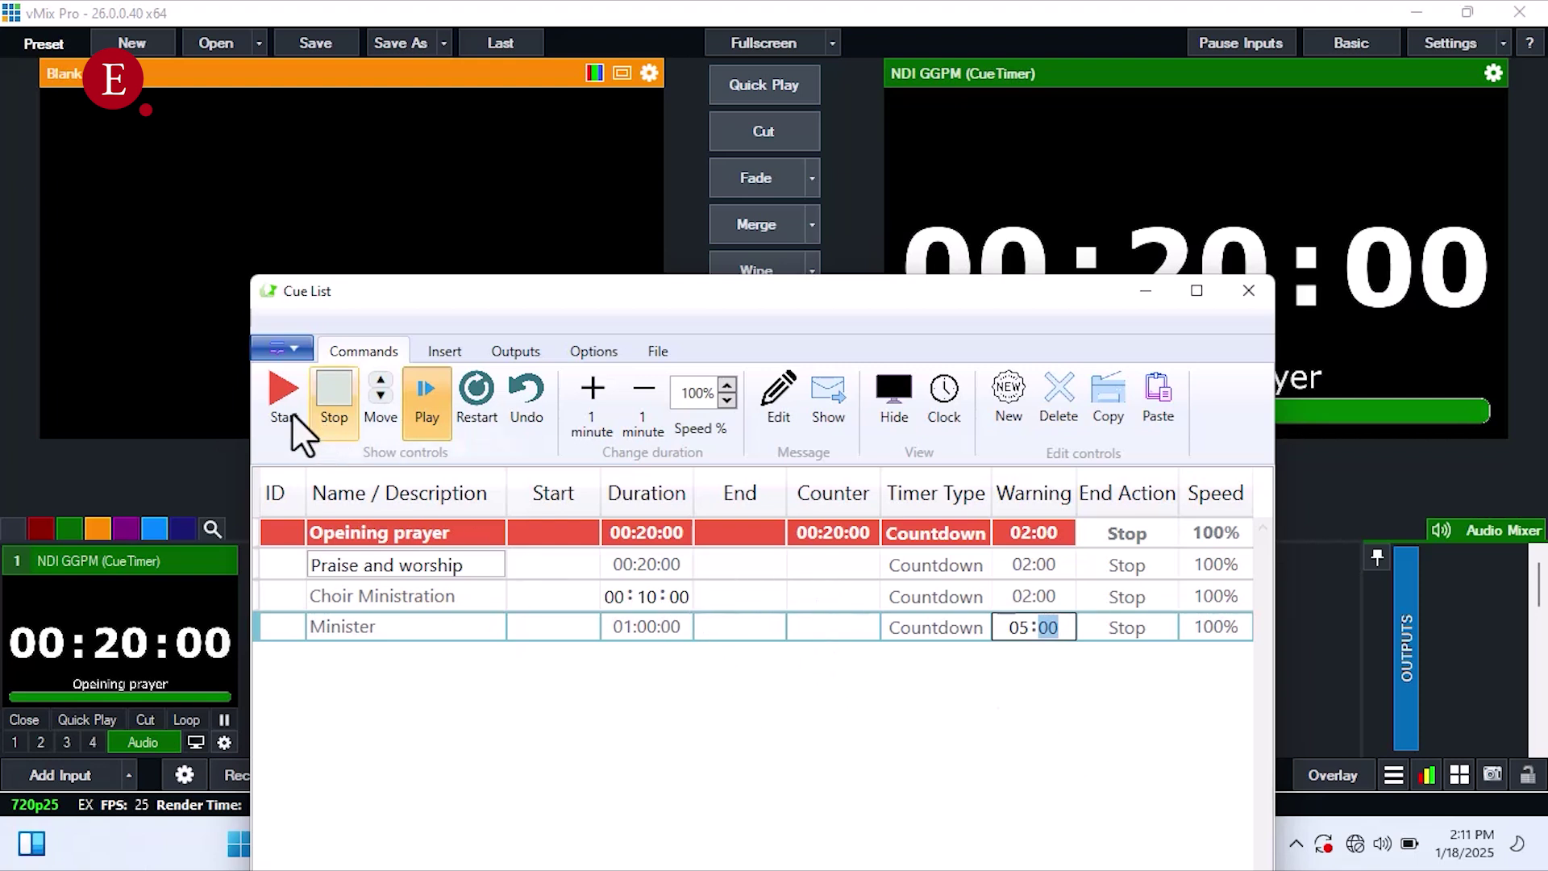
# Step: Finish editing the Minister cue and start the Opeining prayer countdown
pyautogui.click(377, 403)
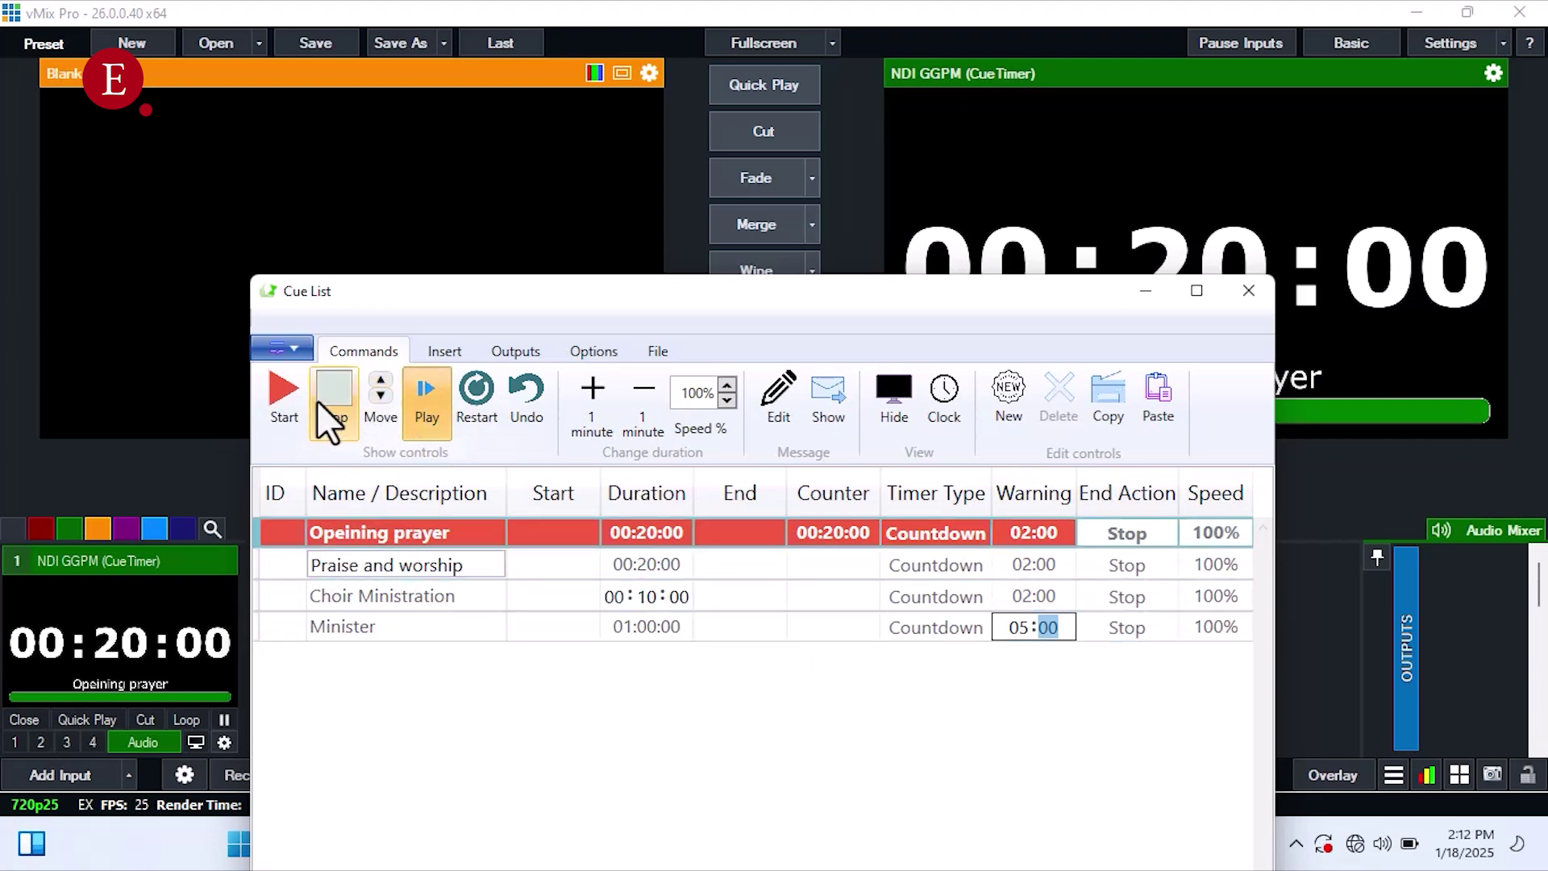
pyautogui.click(293, 400)
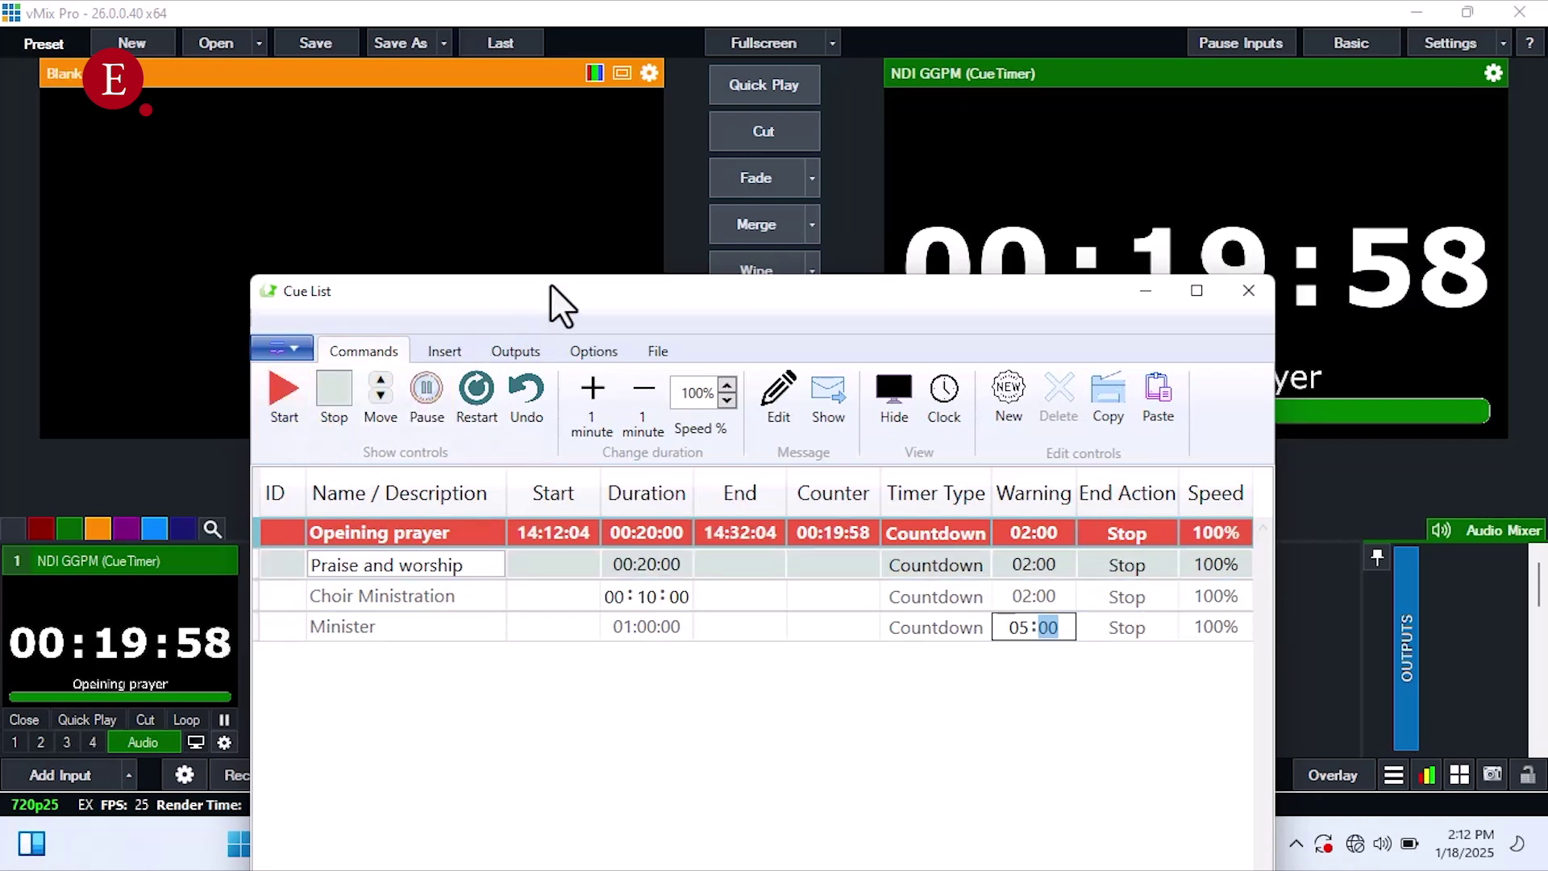
pyautogui.moveTo(550, 283); pyautogui.dragTo(642, 453)
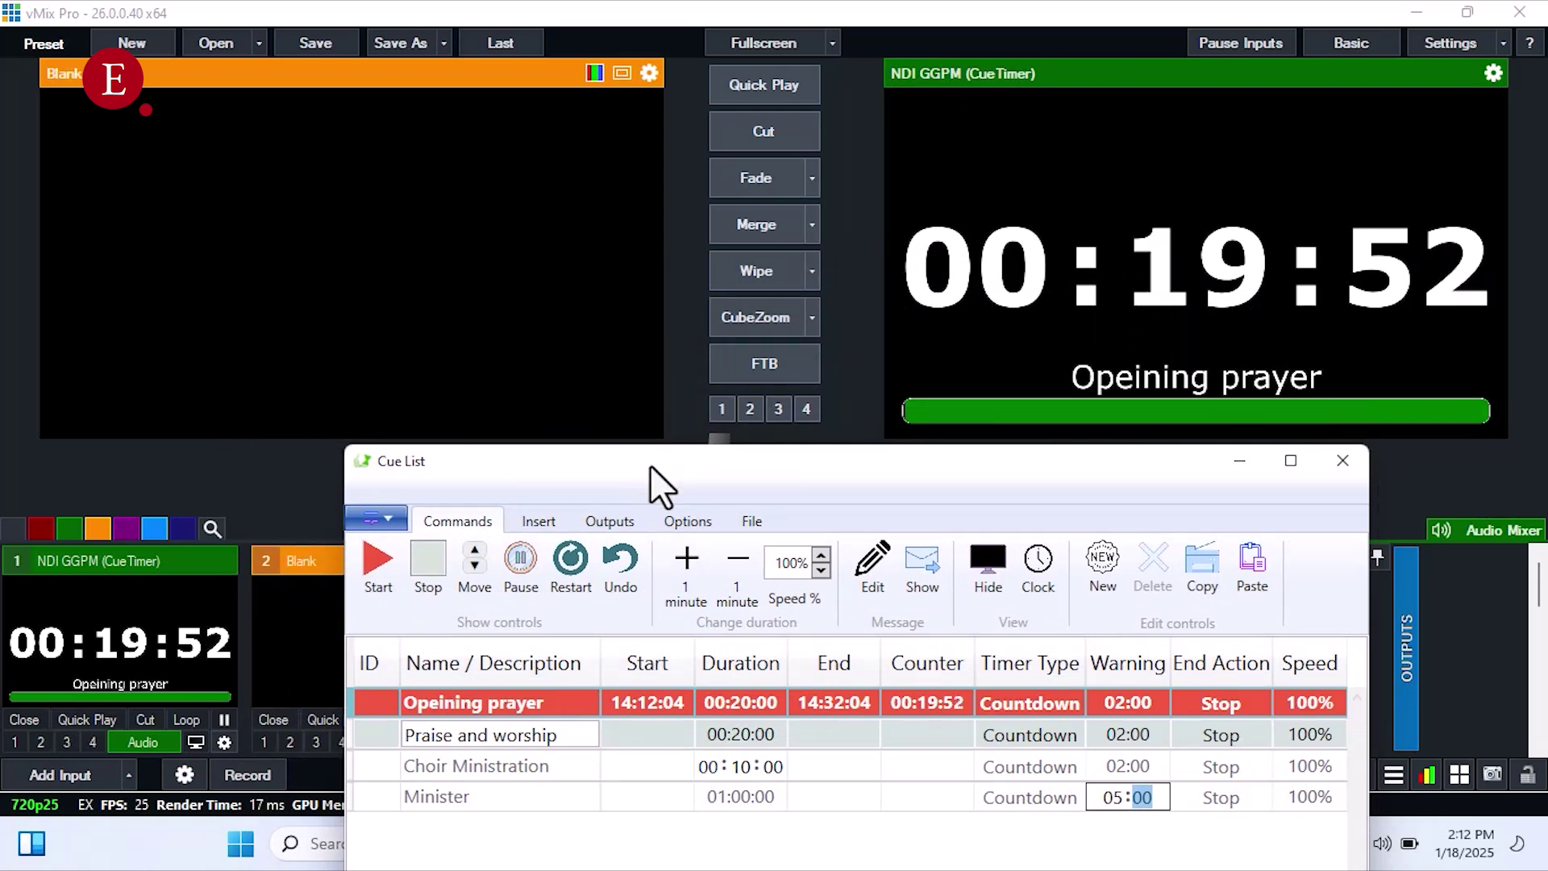
pyautogui.moveTo(649, 464); pyautogui.dragTo(670, 582)
# Step: Adjust the running countdown with +1/−1 minute to 00:02:00 and open the message editor
pyautogui.click(694, 646)
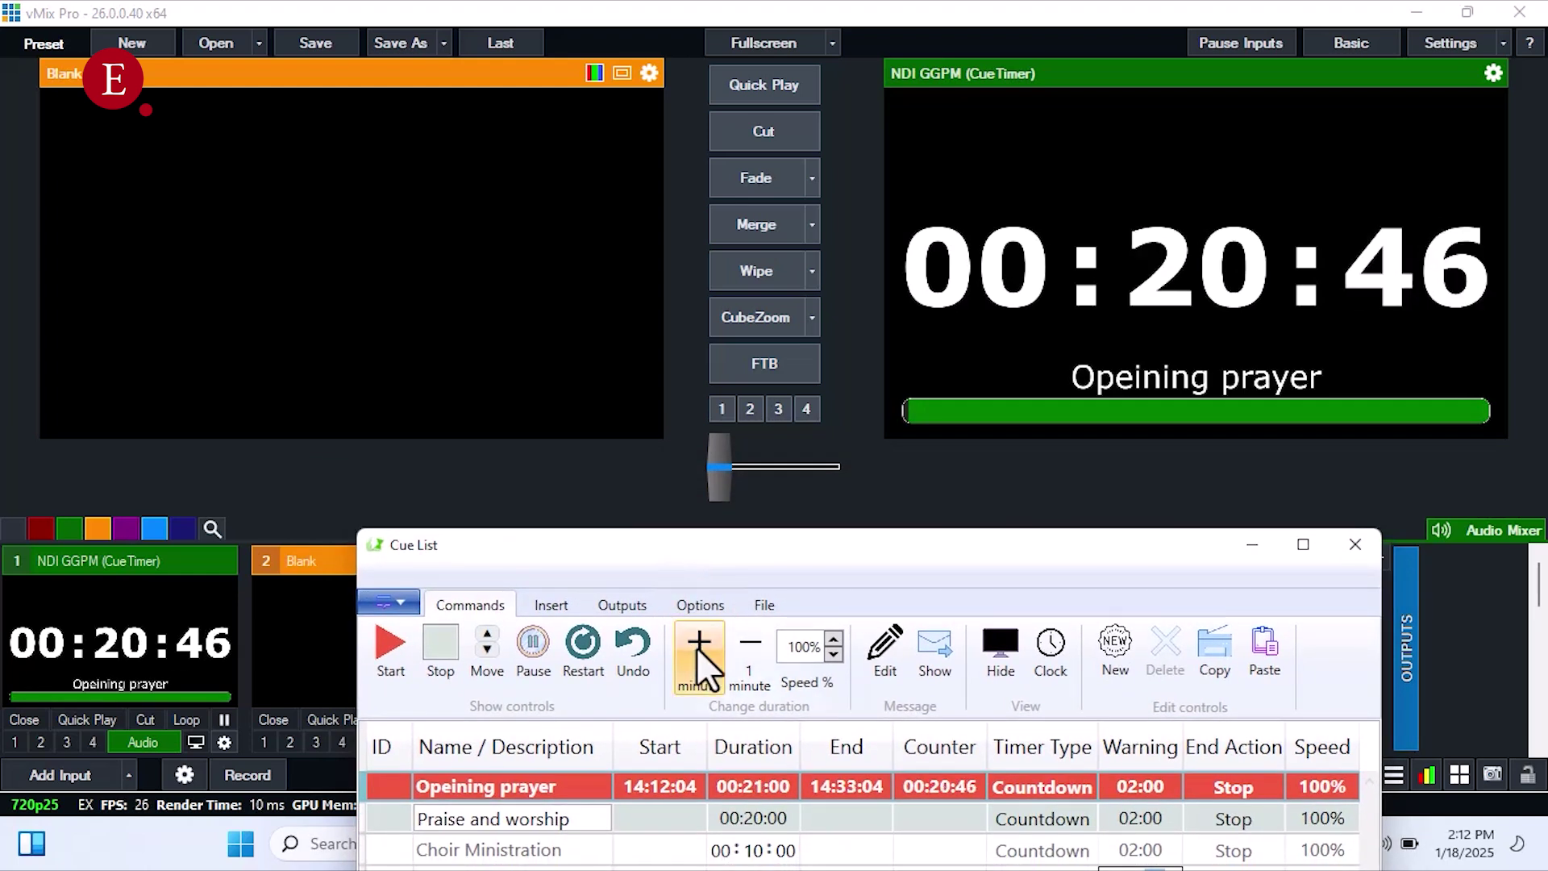
pyautogui.click(695, 647)
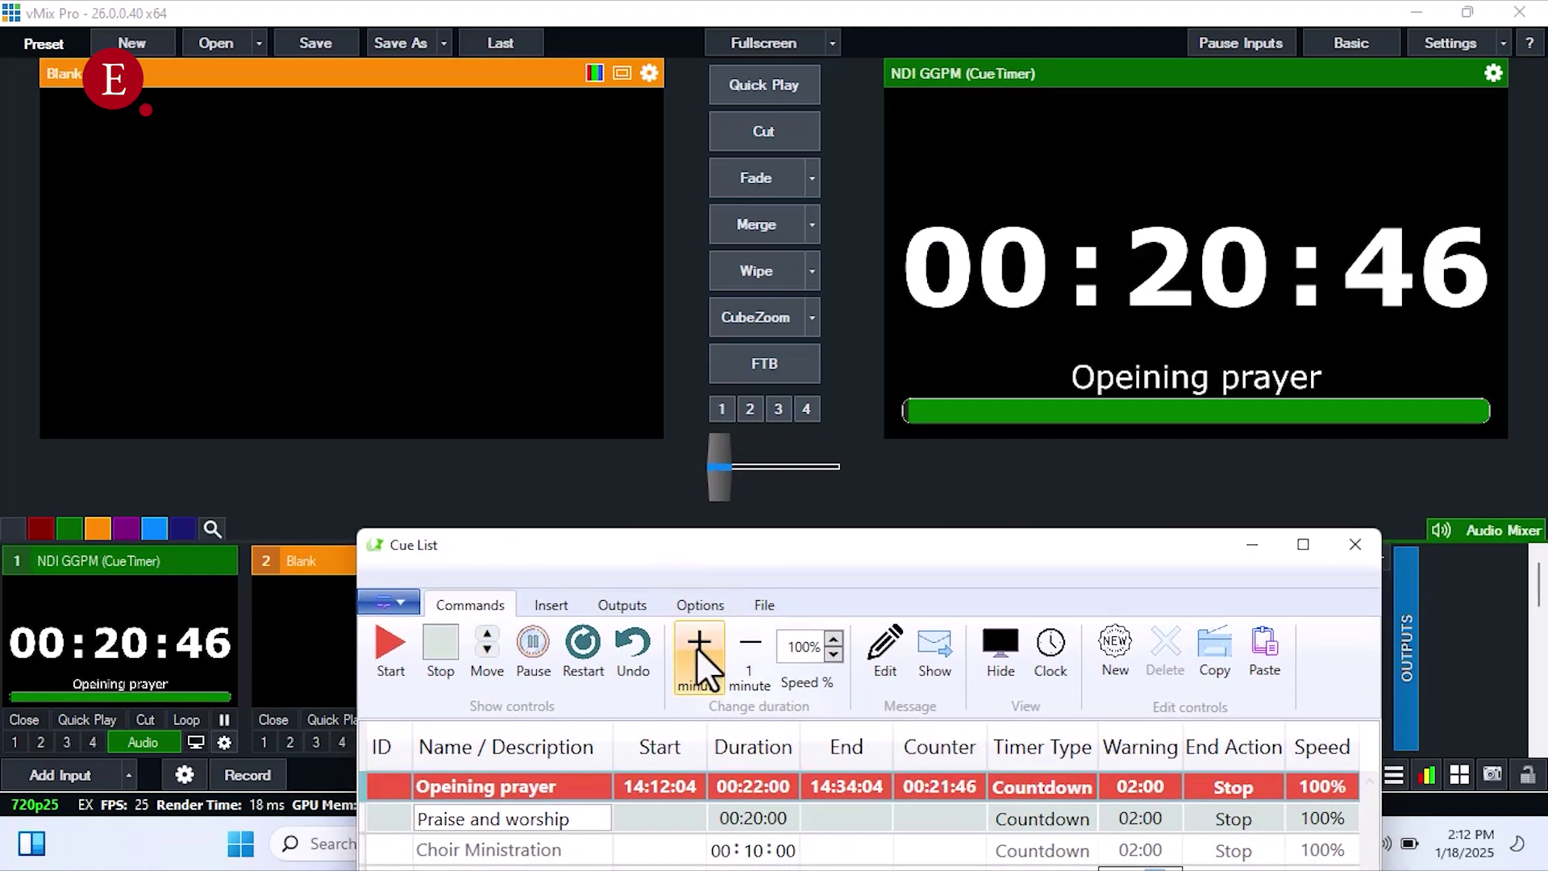
pyautogui.click(742, 647)
pyautogui.click(743, 646)
pyautogui.click(743, 647)
pyautogui.click(742, 647)
pyautogui.click(742, 647)
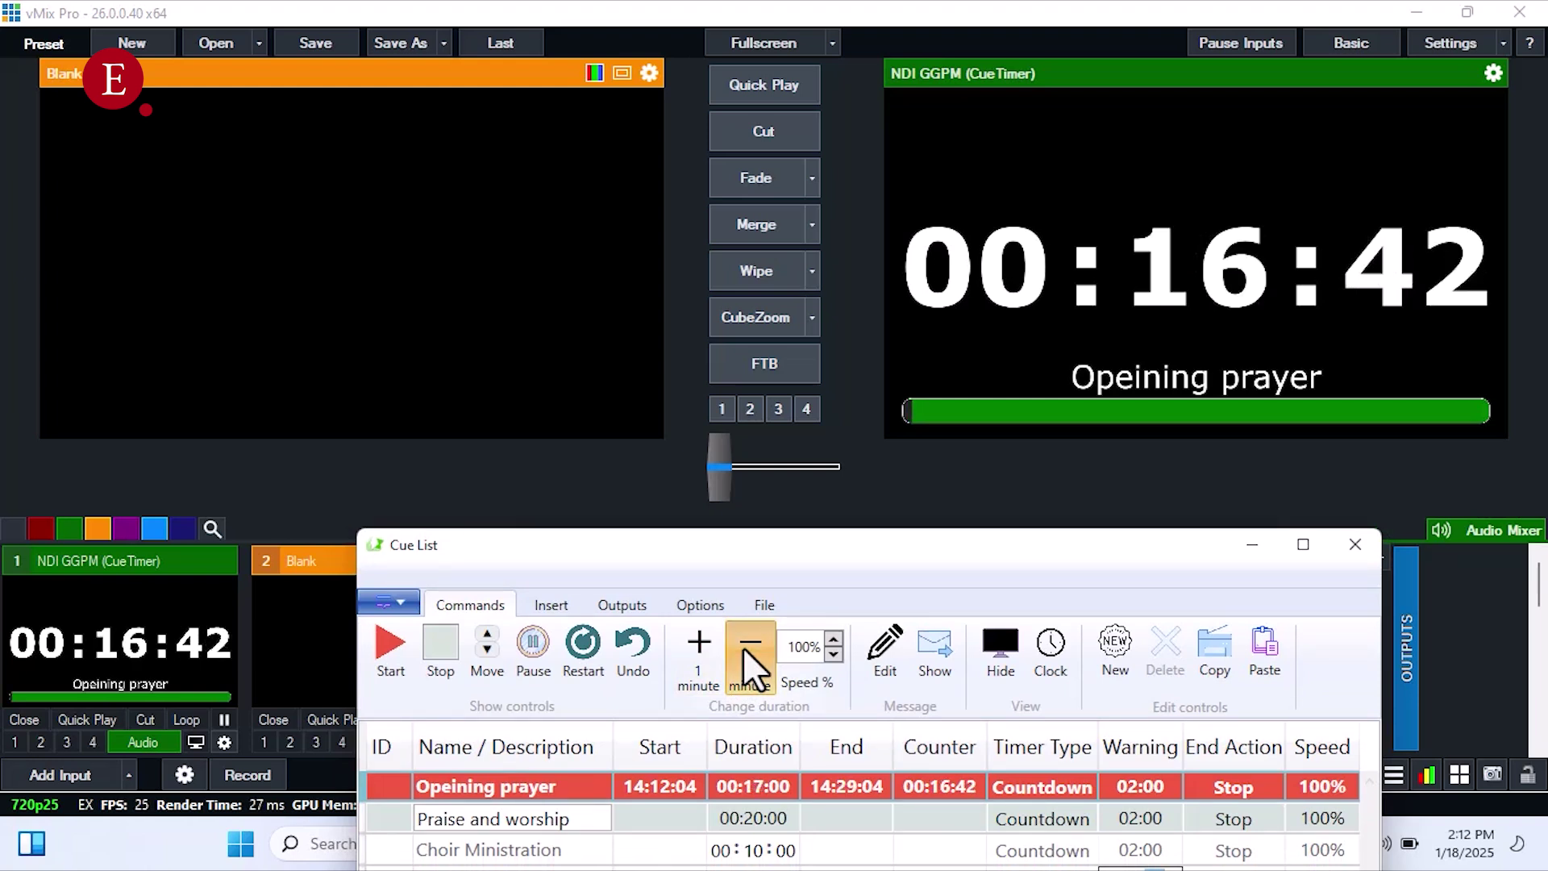
pyautogui.click(742, 647)
pyautogui.click(743, 646)
pyautogui.click(743, 647)
pyautogui.click(742, 647)
pyautogui.click(742, 647)
pyautogui.click(743, 646)
pyautogui.click(742, 647)
pyautogui.click(743, 647)
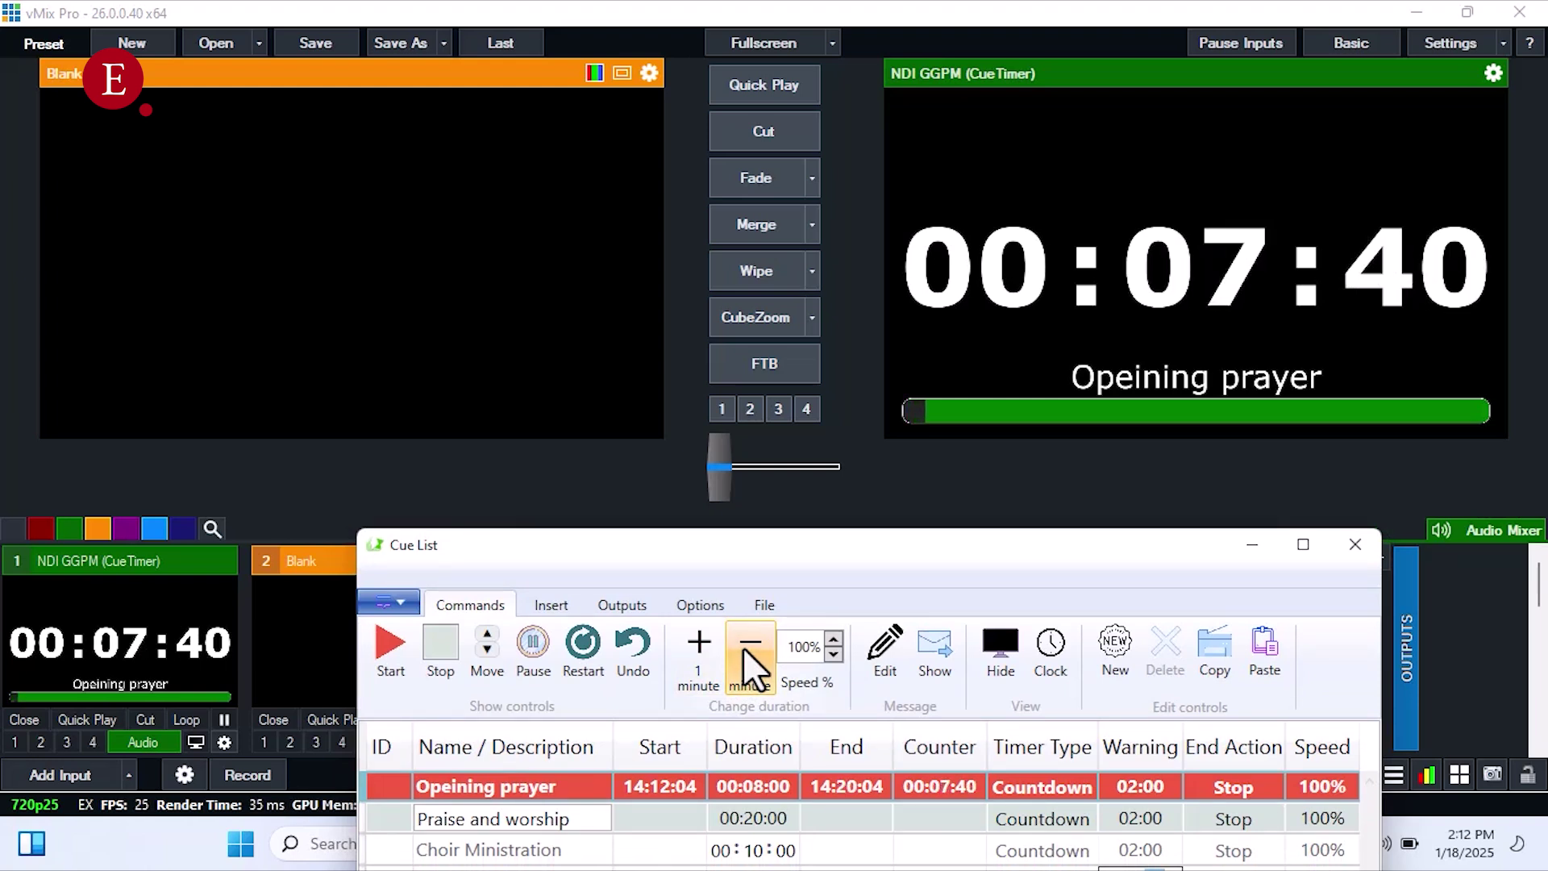
pyautogui.click(743, 647)
pyautogui.click(743, 646)
pyautogui.click(743, 647)
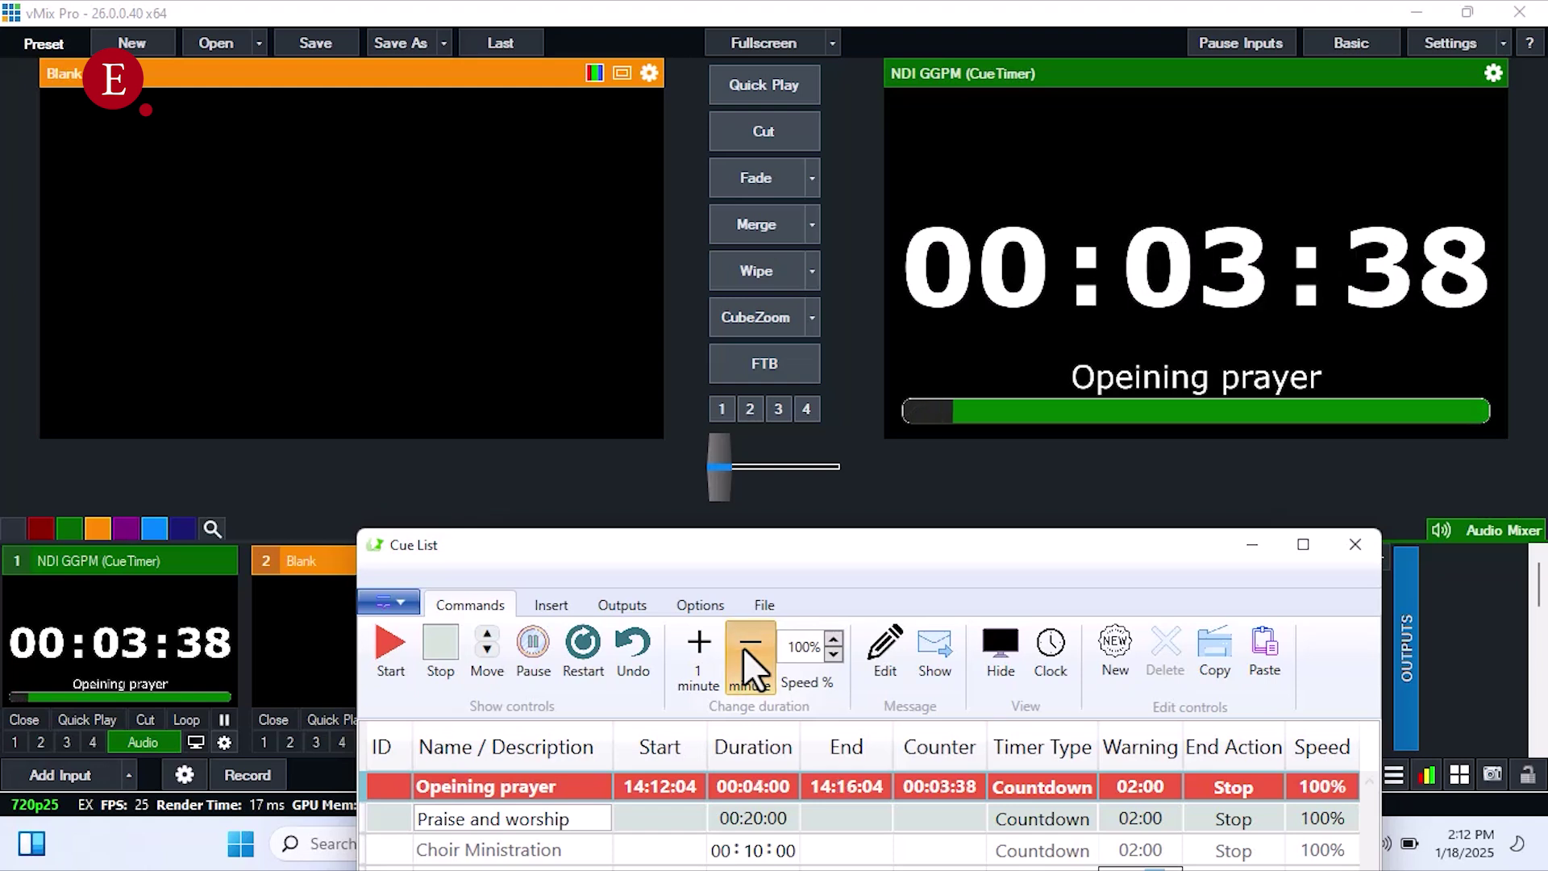
pyautogui.click(743, 647)
pyautogui.click(743, 646)
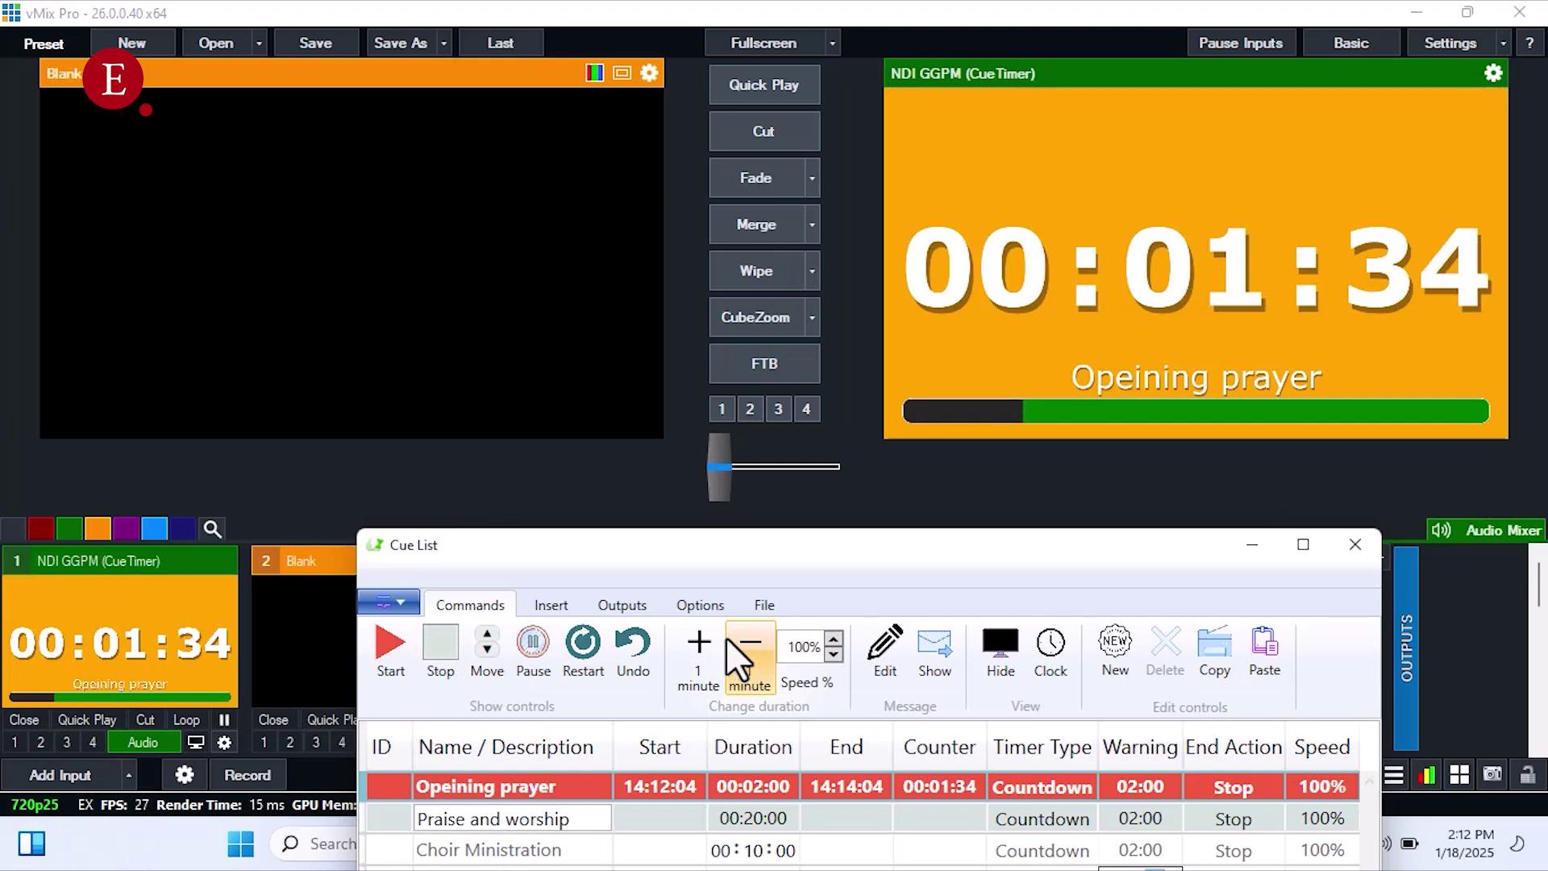
pyautogui.click(699, 655)
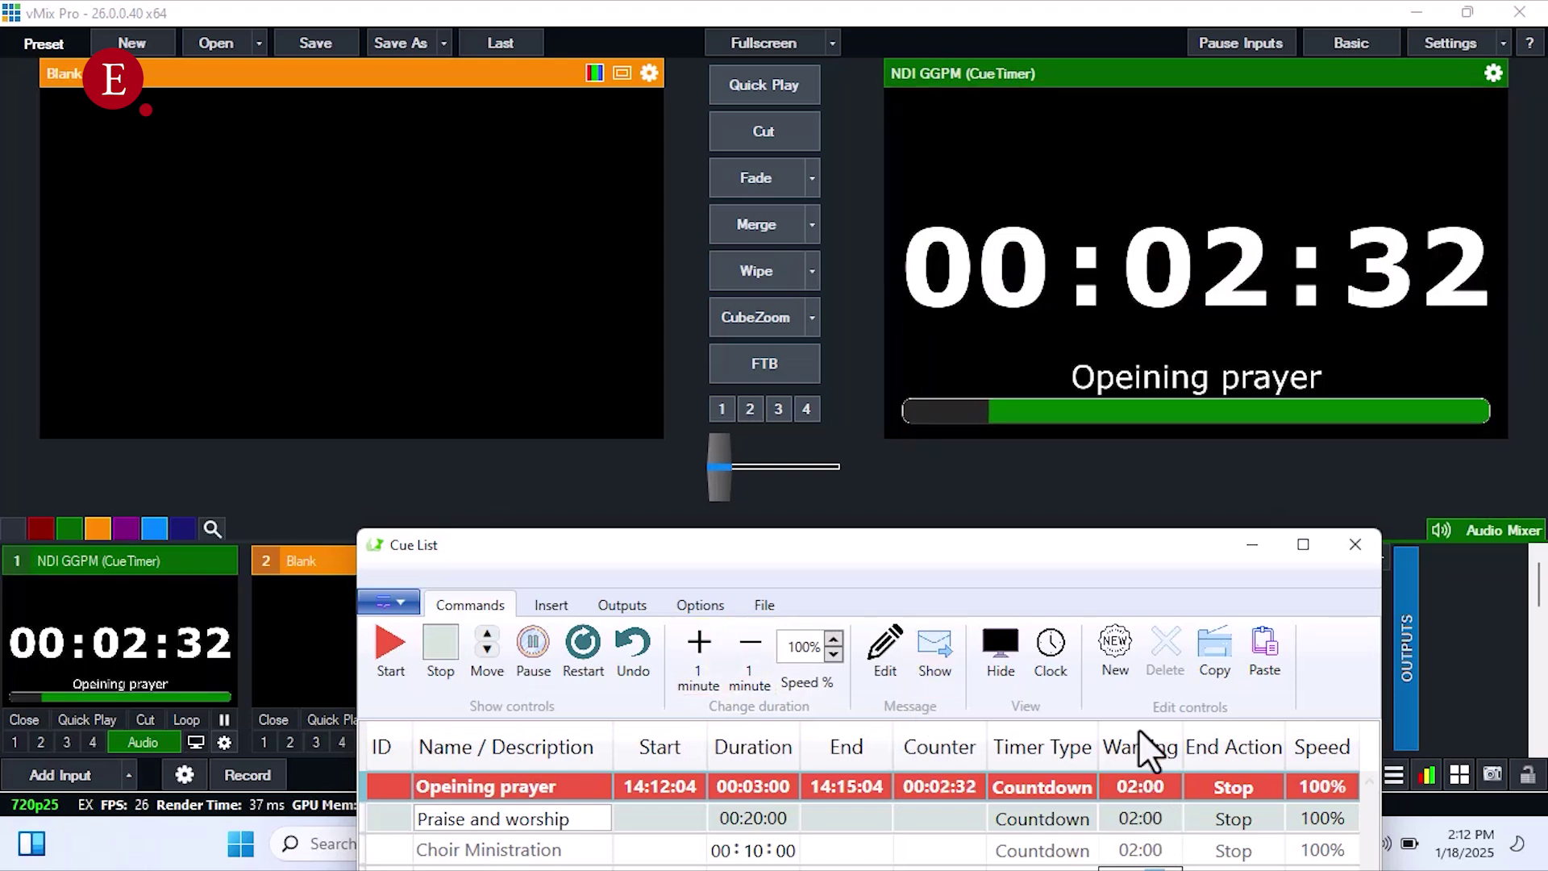
pyautogui.moveTo(1133, 556); pyautogui.dragTo(1121, 523)
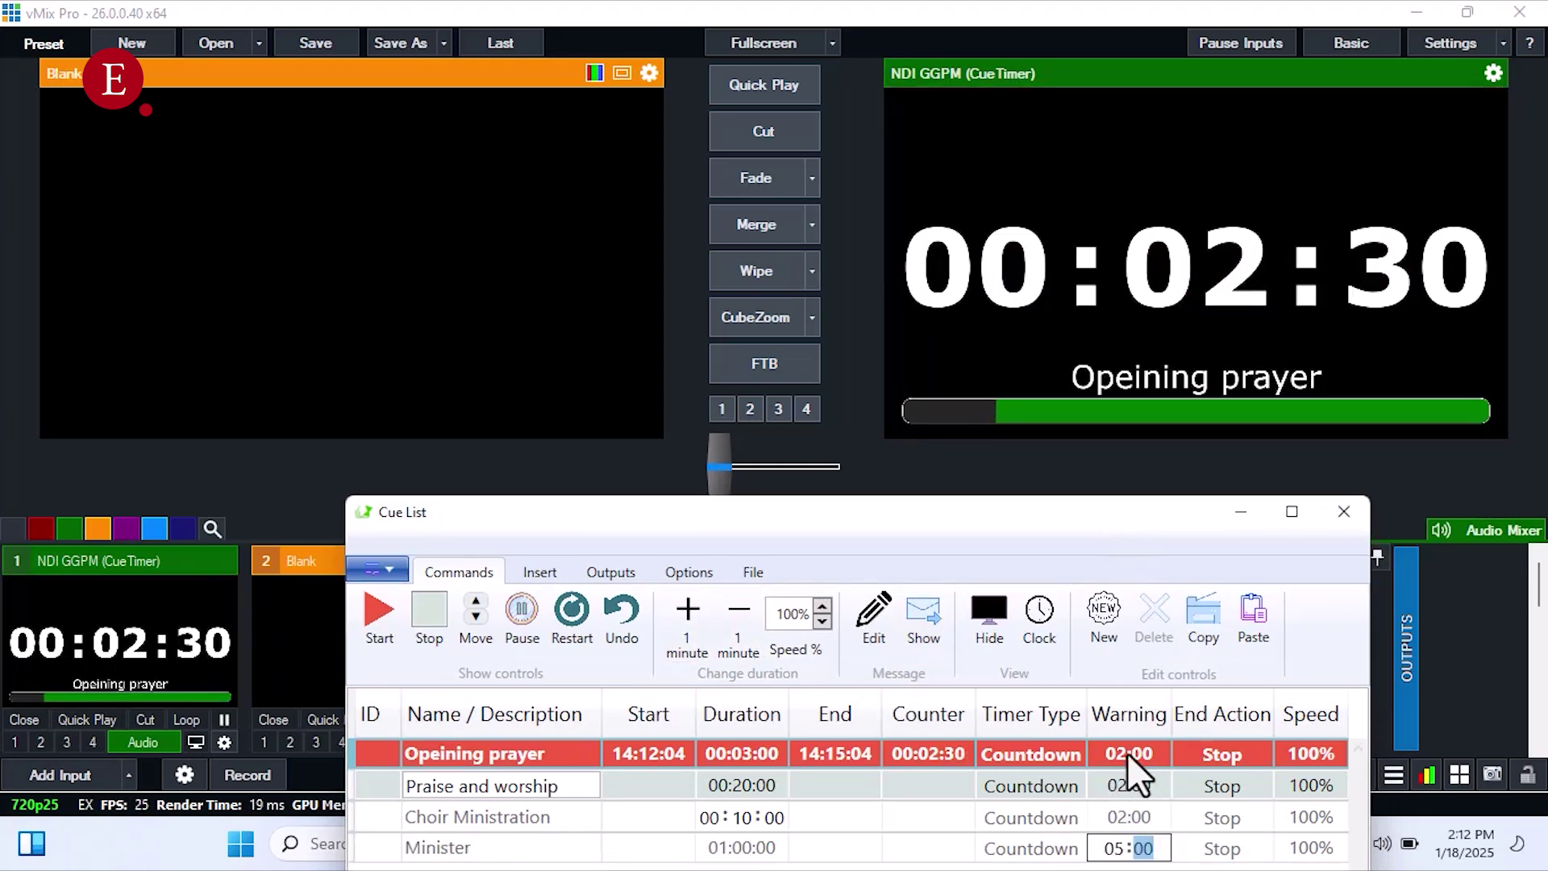
pyautogui.click(734, 606)
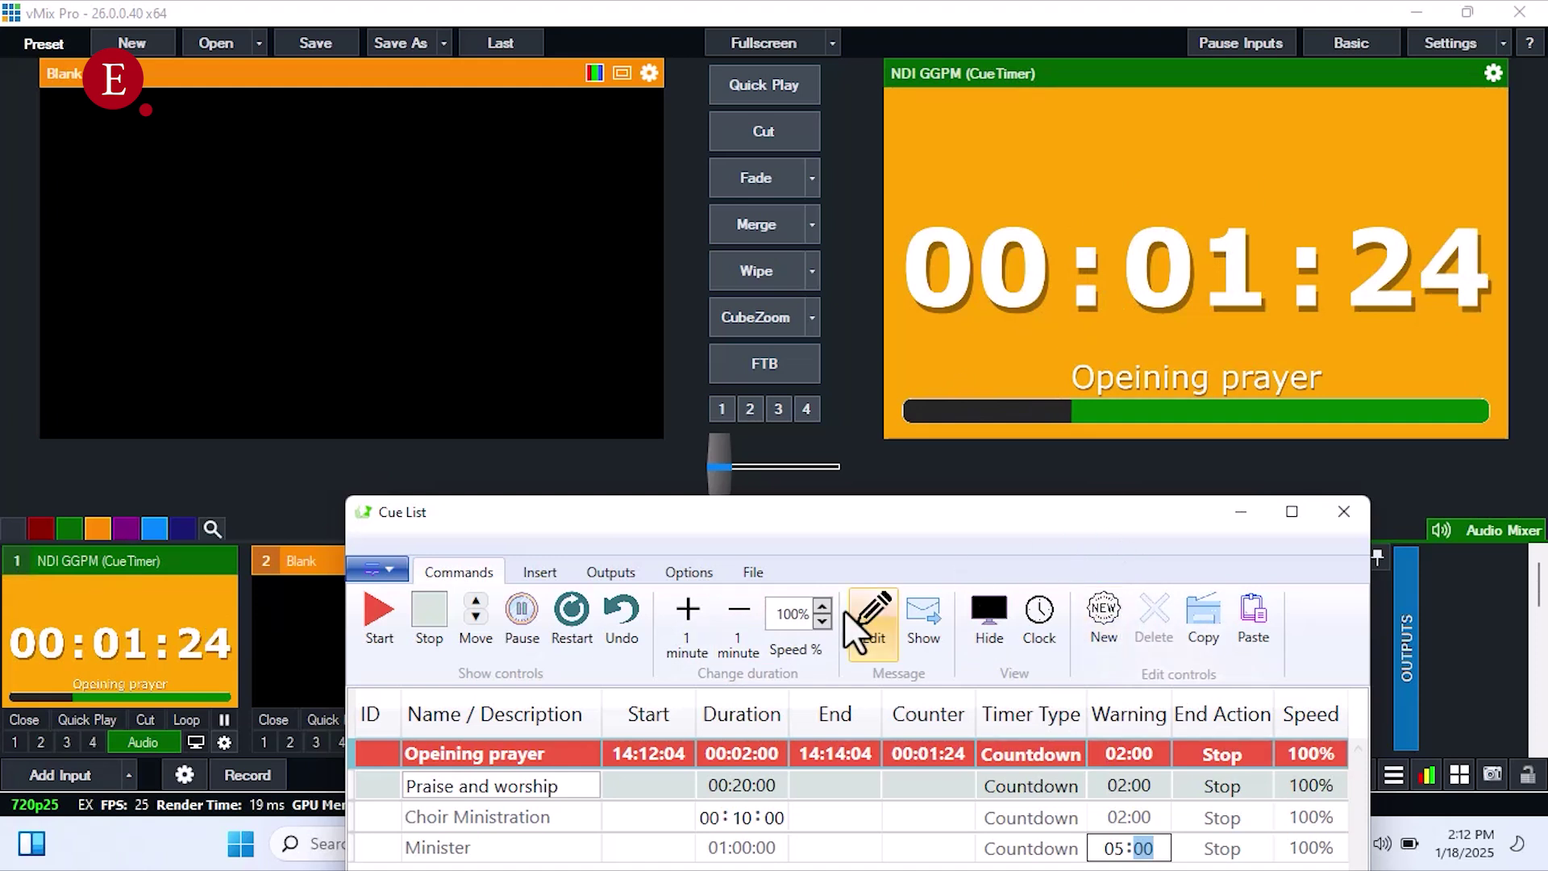
pyautogui.click(874, 617)
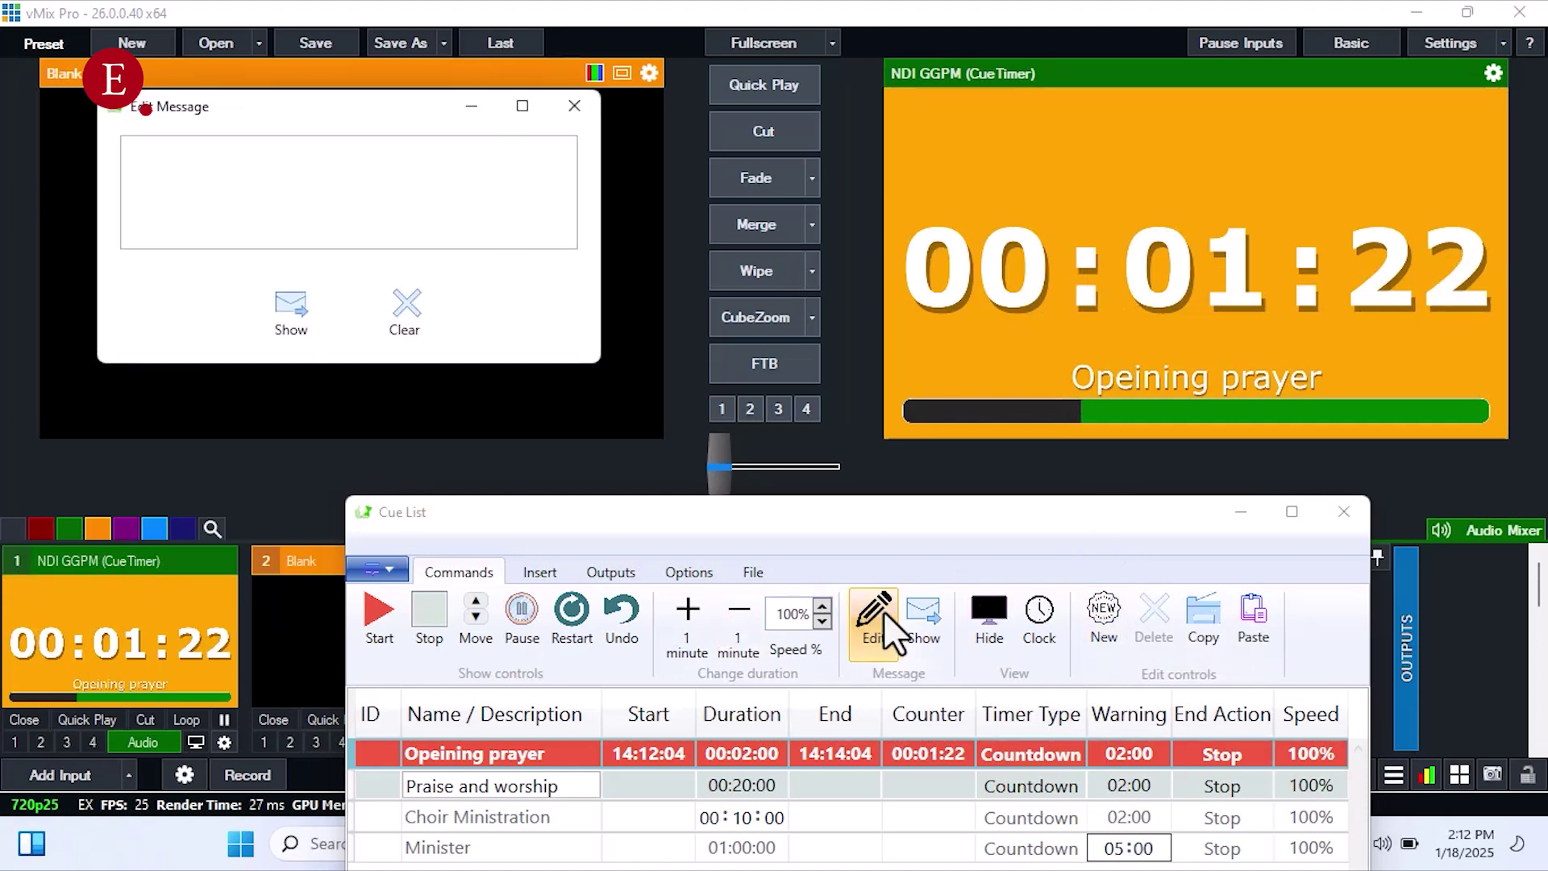
# Step: Show 'Sir, Please check the time.' above the countdown, then clear it and close the editor
pyautogui.click(349, 174)
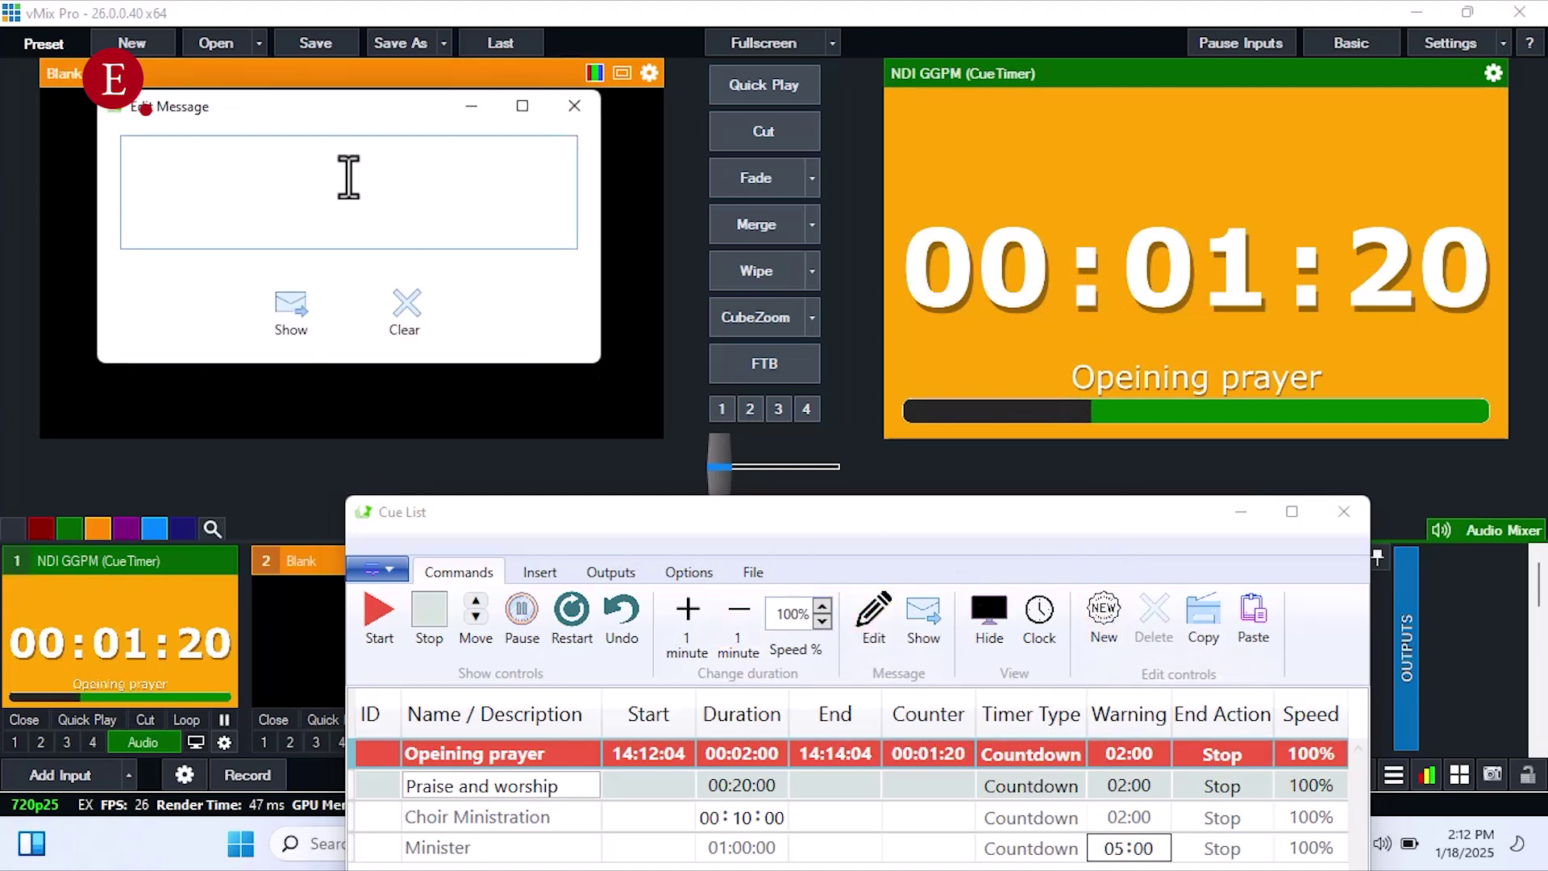
pyautogui.write('Sir, Please che')
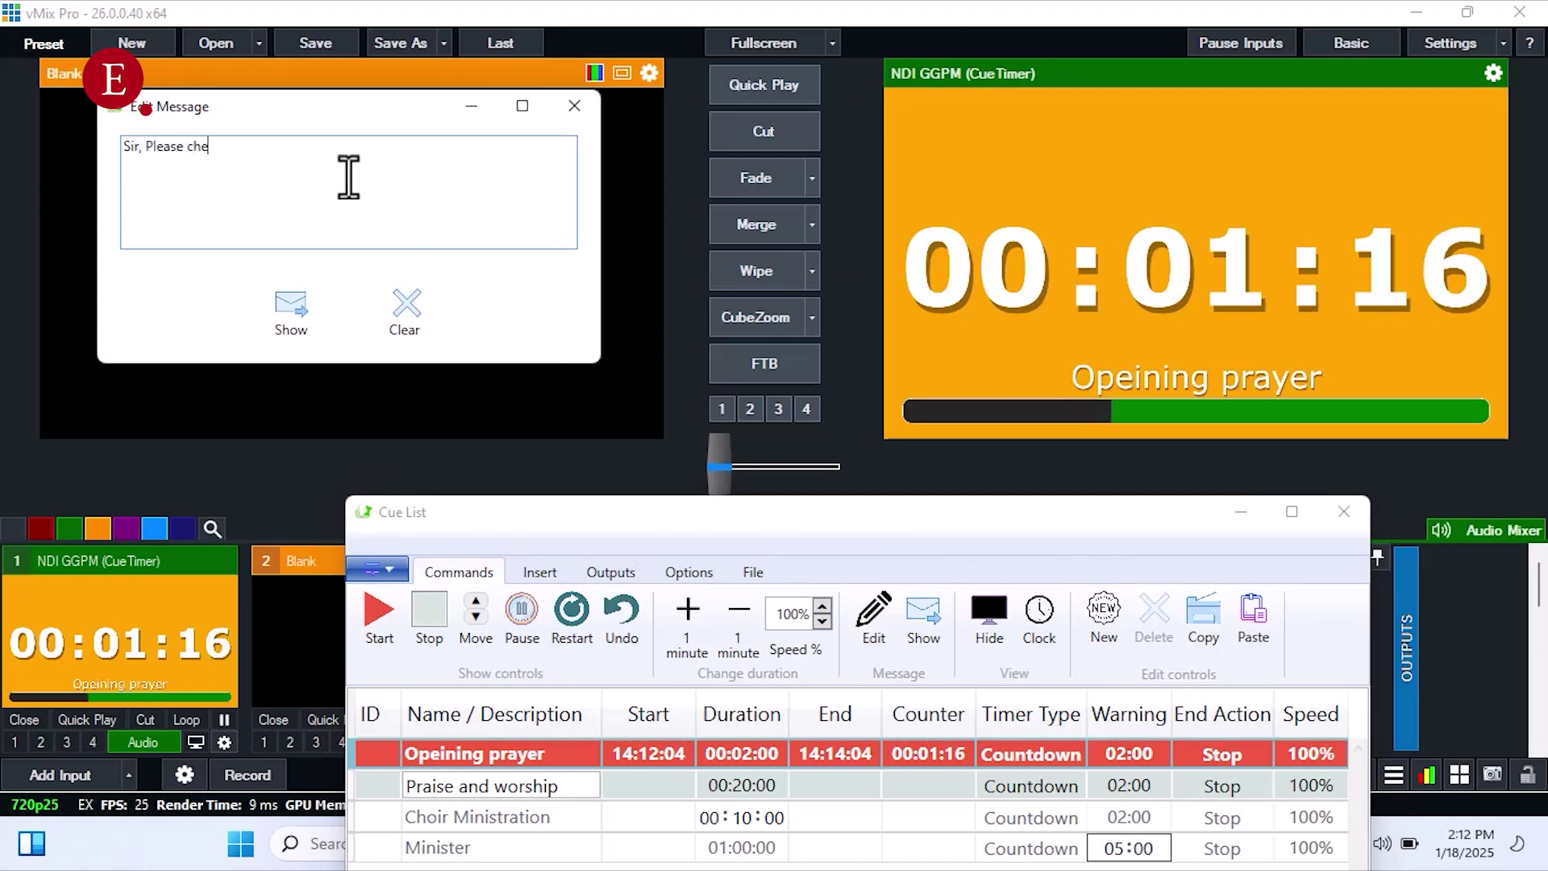
pyautogui.write('ck the')
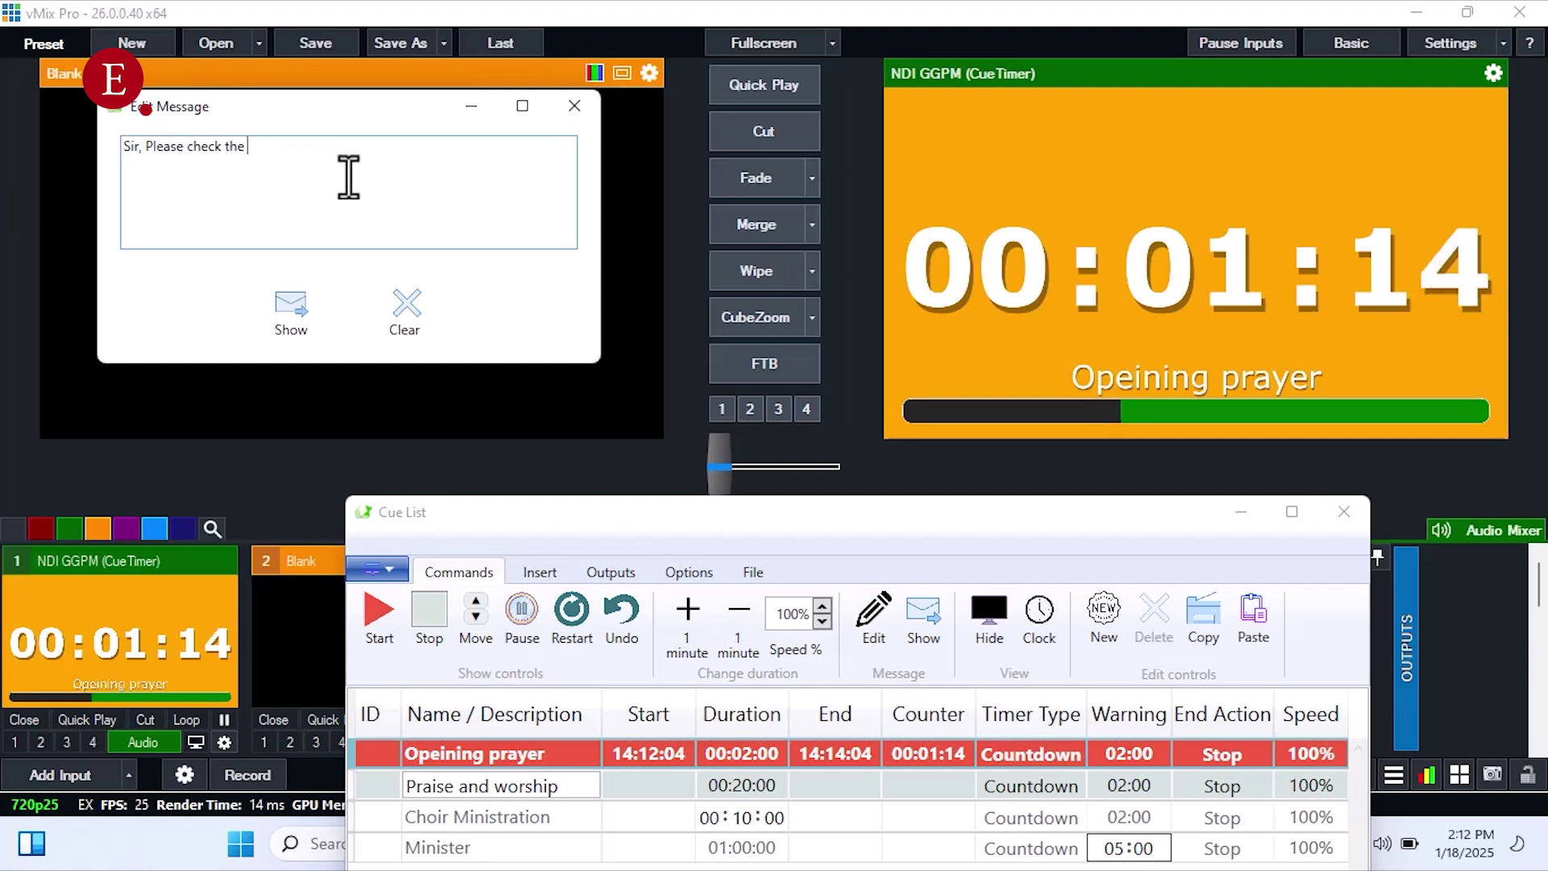
pyautogui.write(' time')
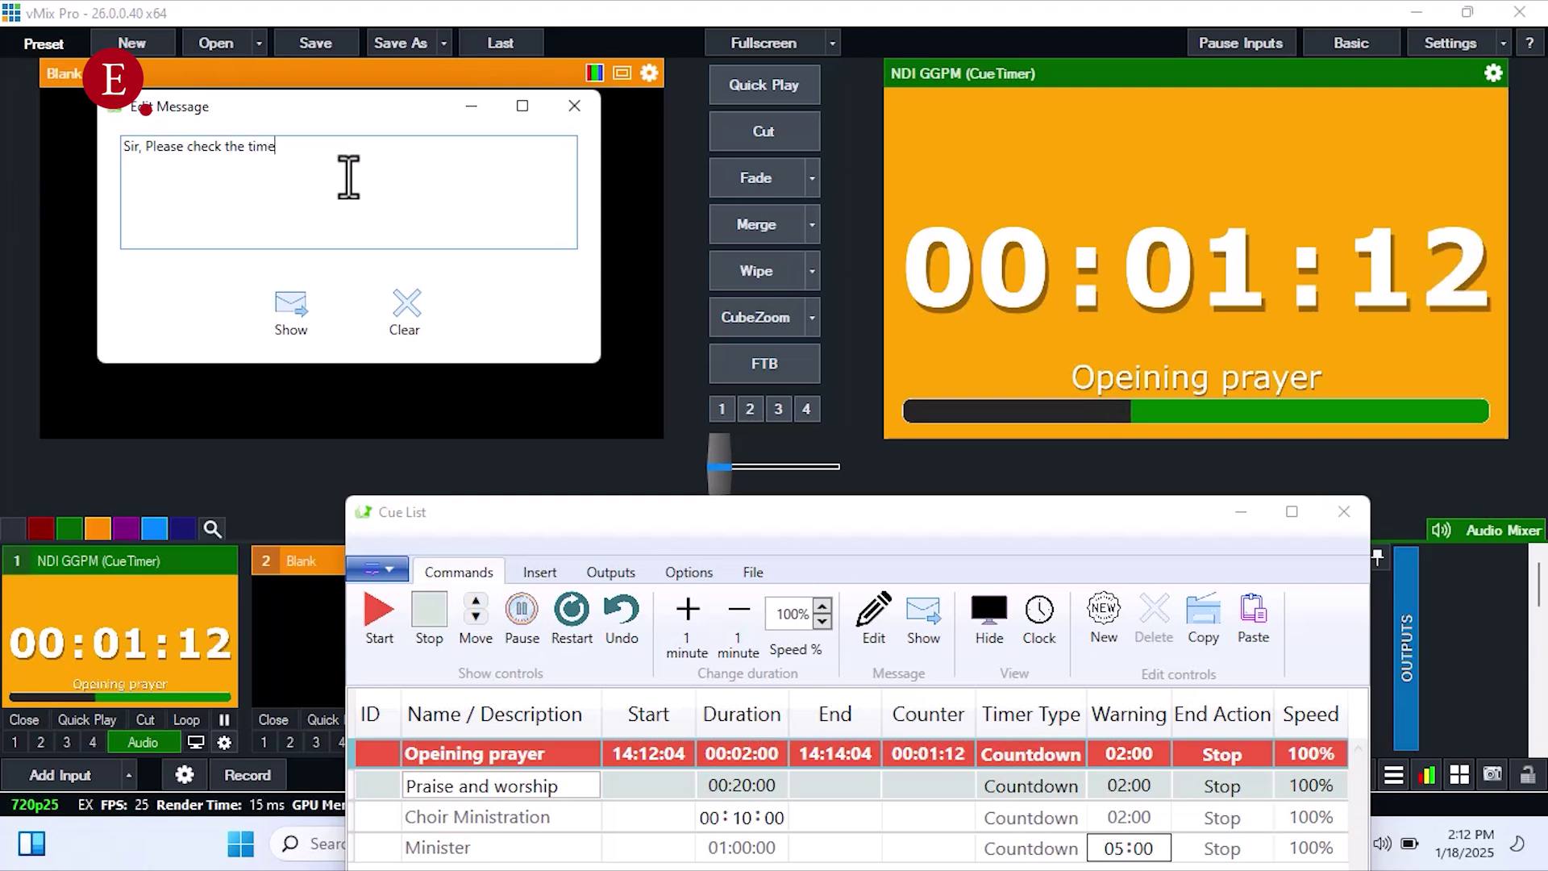
pyautogui.write('.')
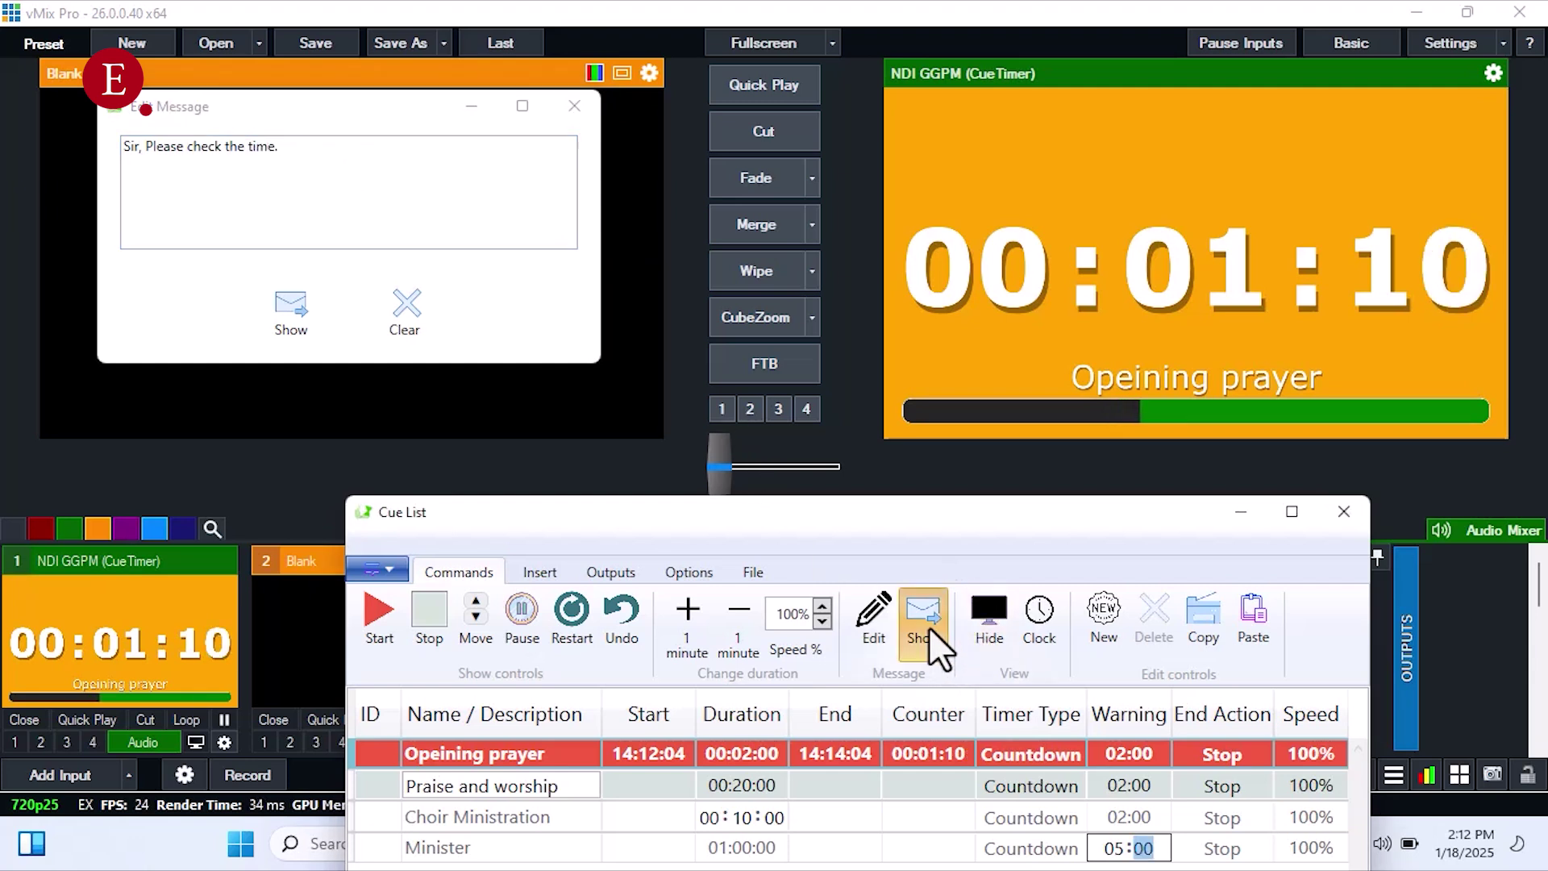
pyautogui.click(926, 621)
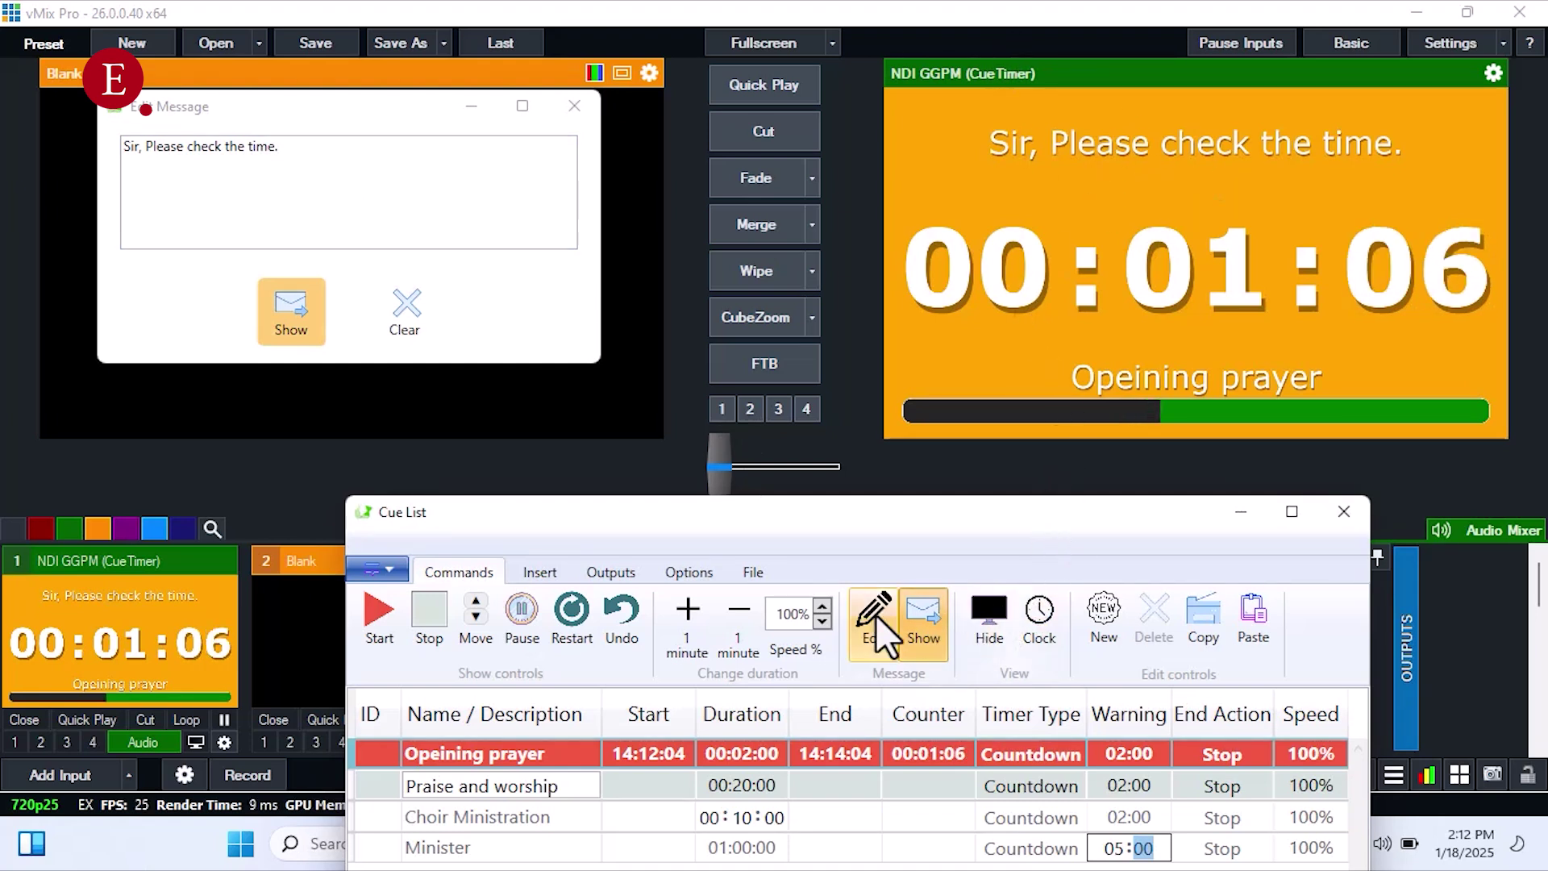
pyautogui.click(398, 327)
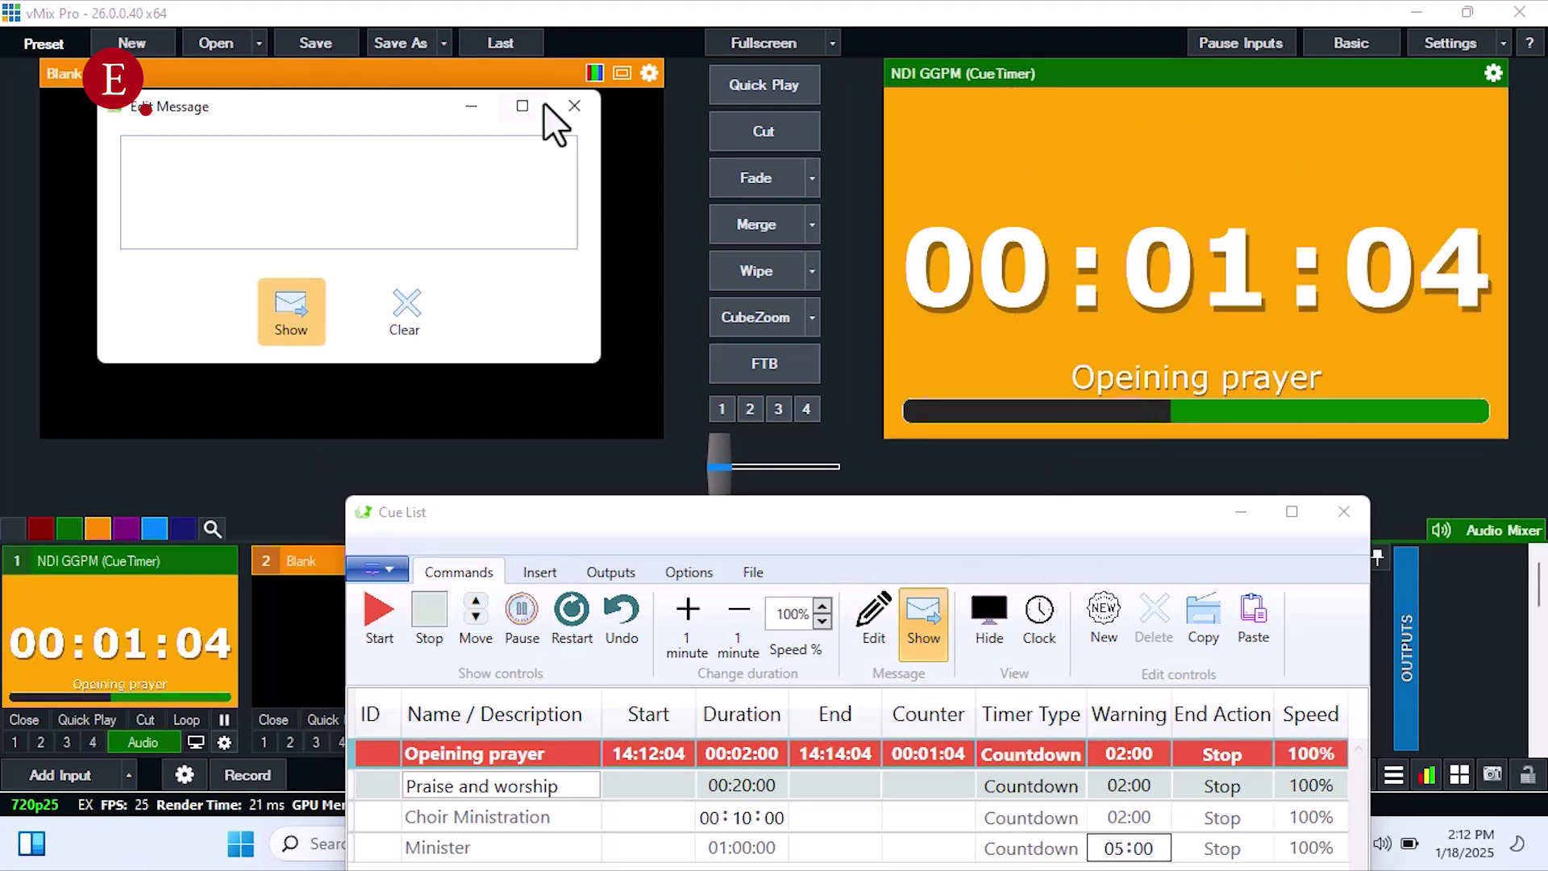
pyautogui.click(574, 106)
# Step: Pause and restart the Opeining prayer countdown so it resets to 00:02:00
pyautogui.moveTo(1069, 511); pyautogui.dragTo(885, 371)
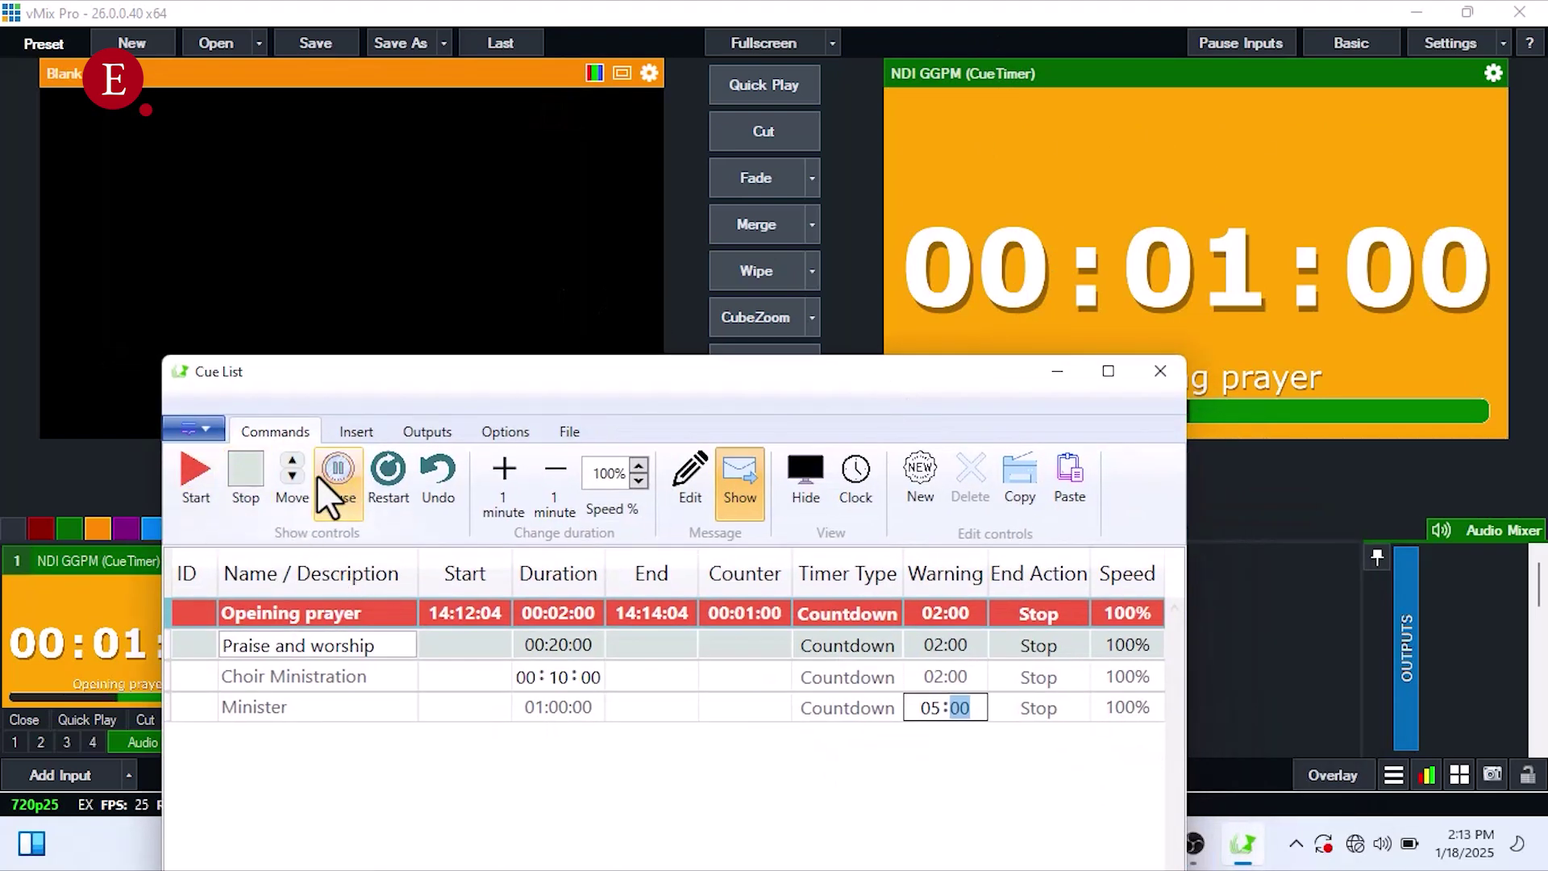
pyautogui.click(338, 476)
pyautogui.click(380, 468)
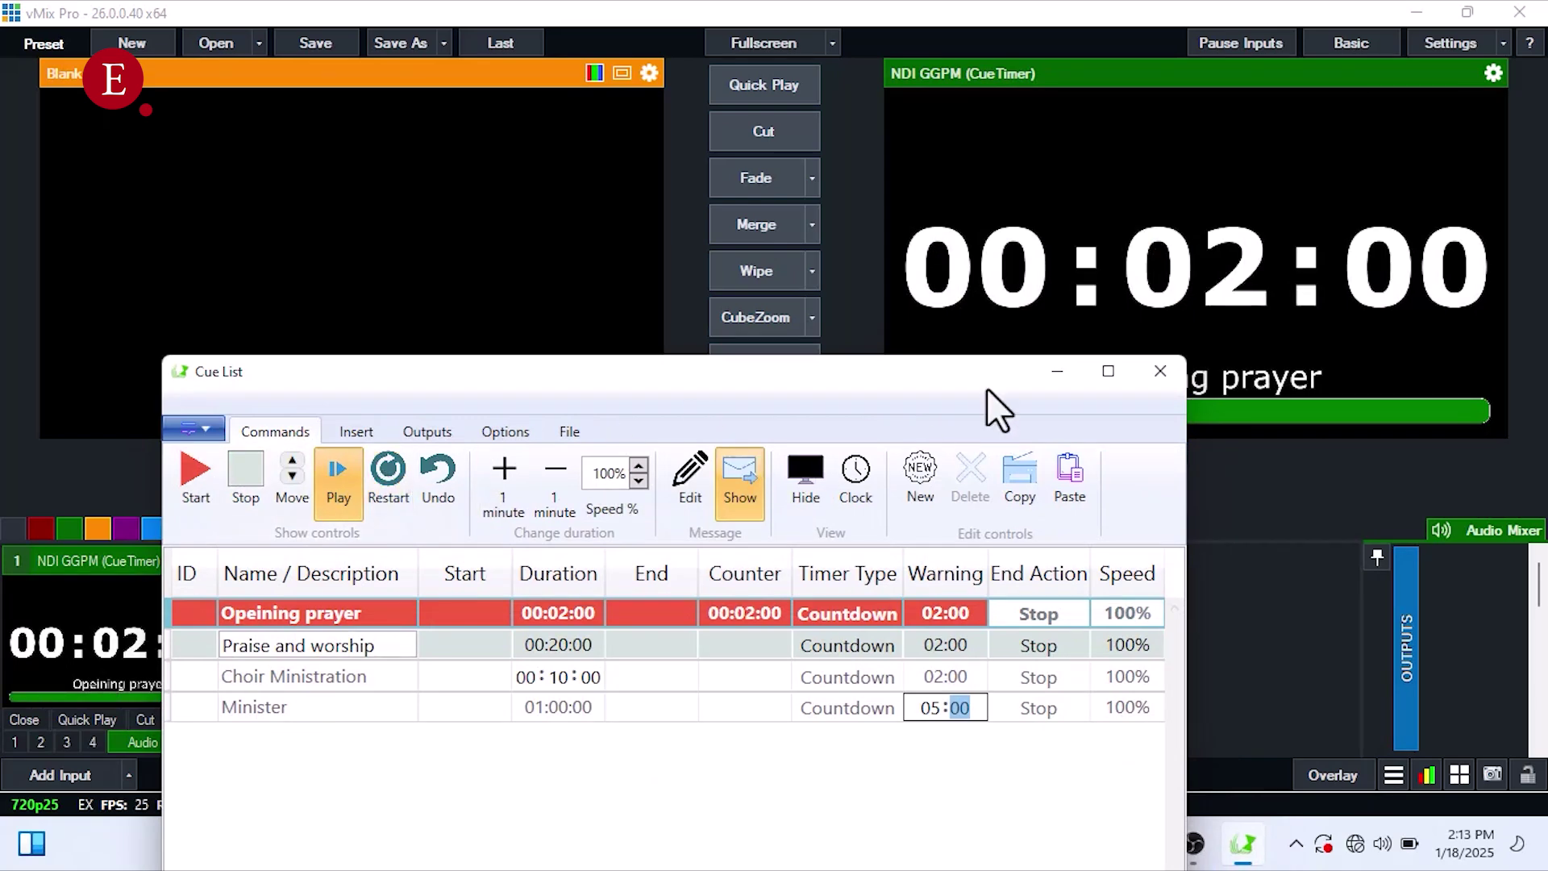
pyautogui.moveTo(1003, 380); pyautogui.dragTo(839, 135)
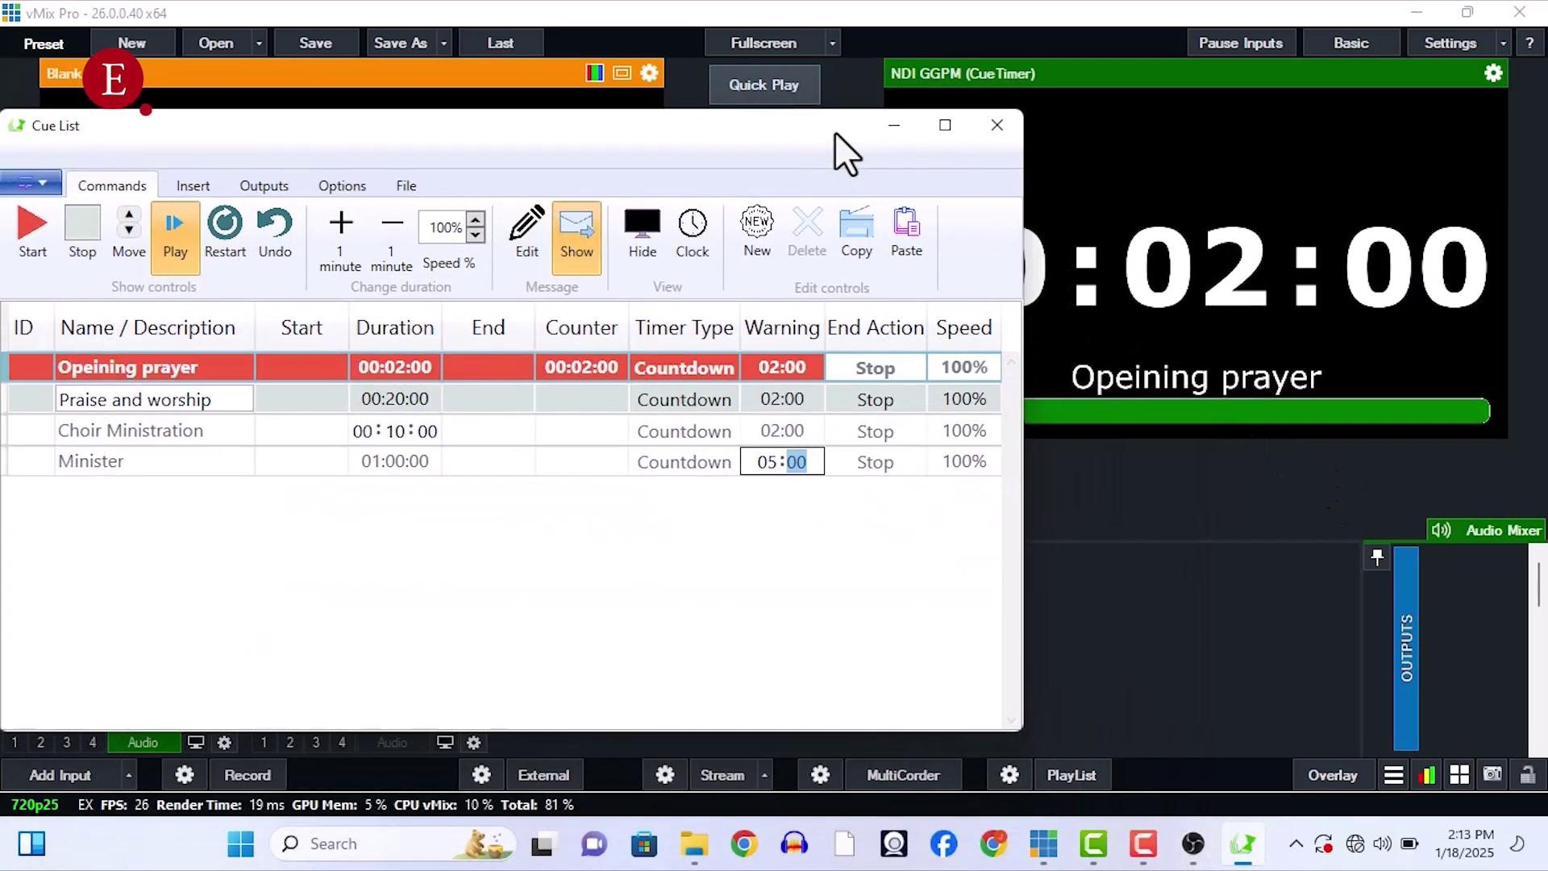
pyautogui.click(1193, 843)
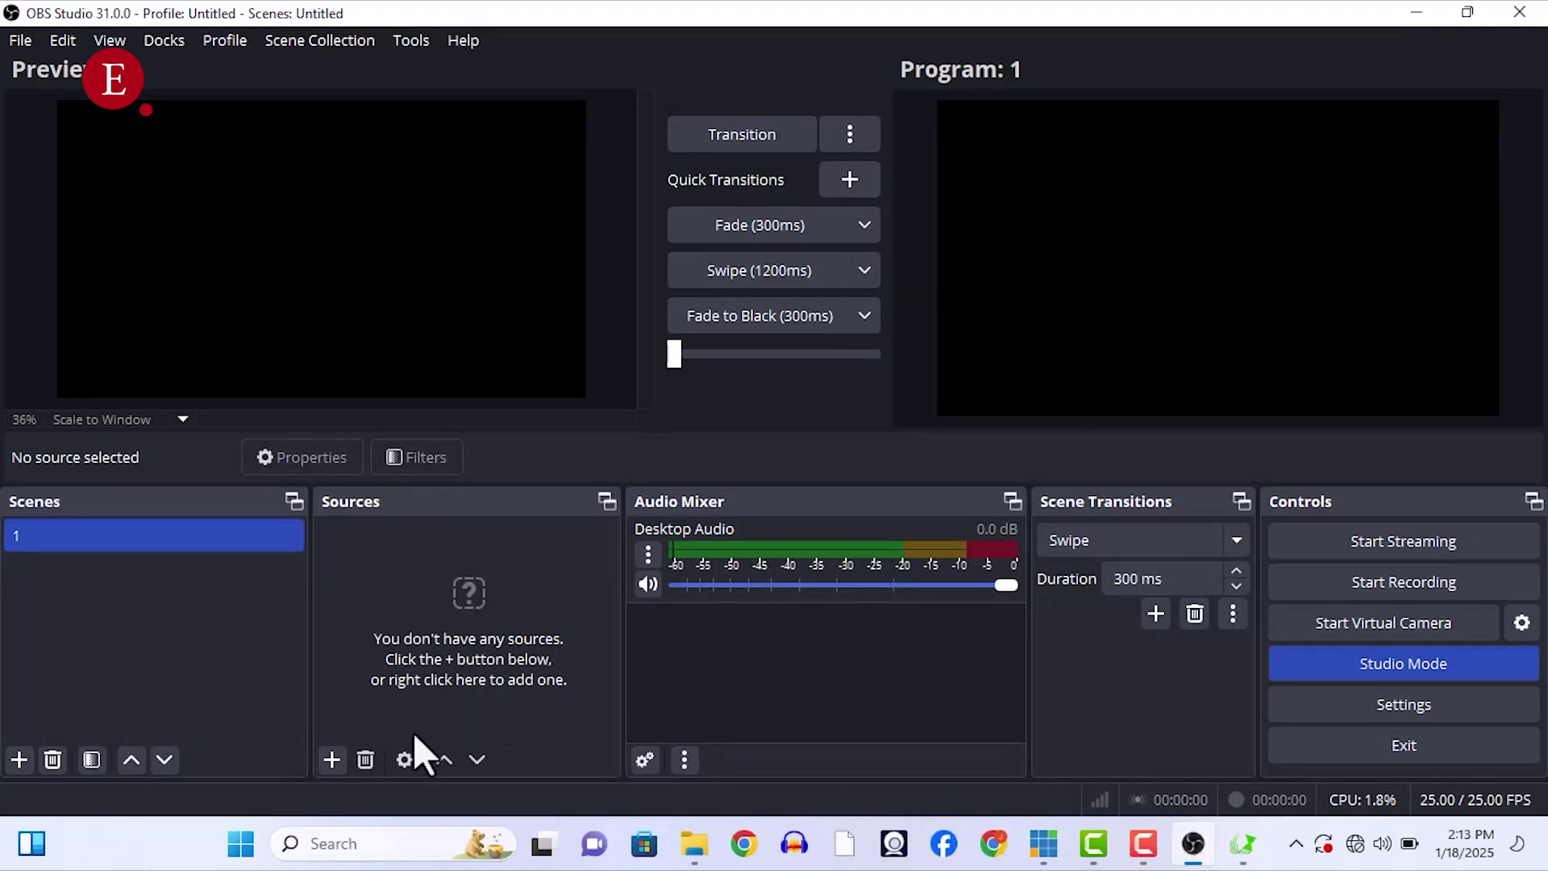
# Step: Add an OBS NDI source named 'Timer' receiving the GGPM (CueTimer) feed
pyautogui.click(331, 760)
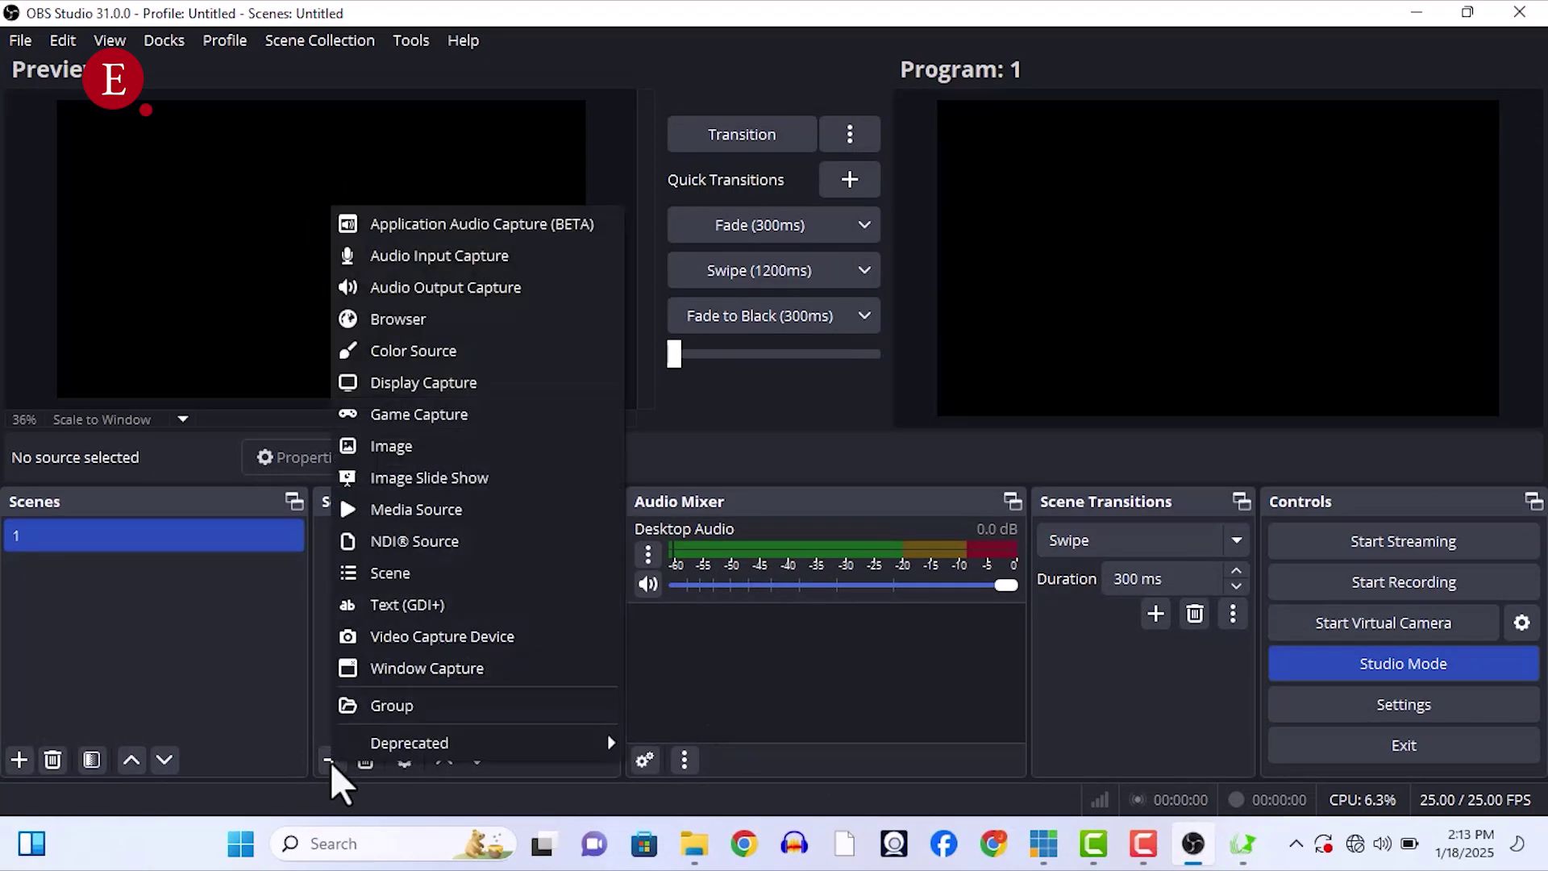
pyautogui.click(385, 541)
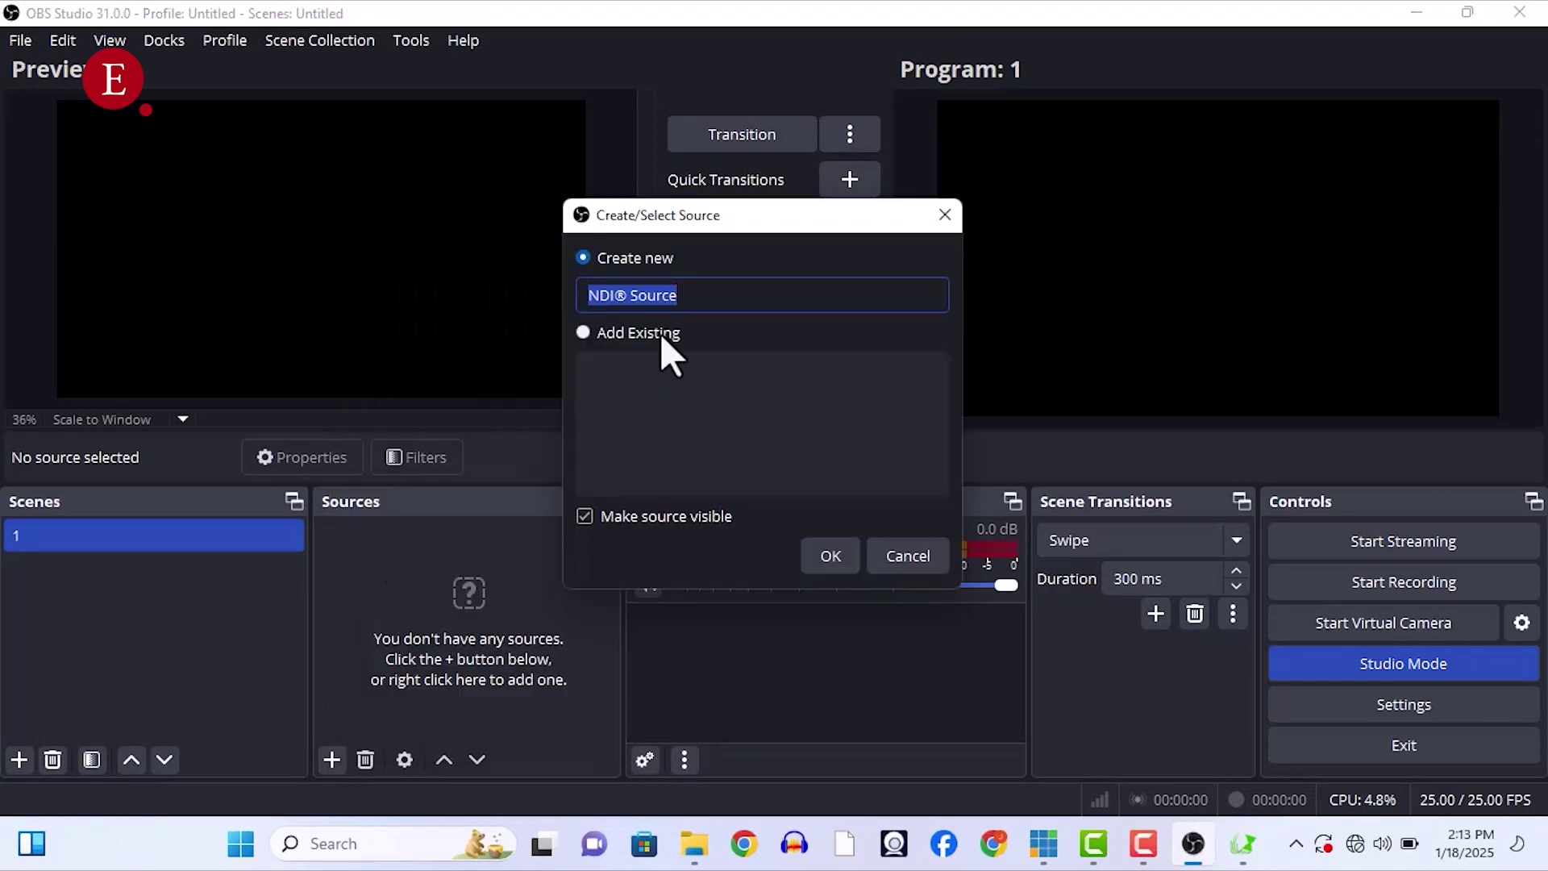
pyautogui.write('Timer')
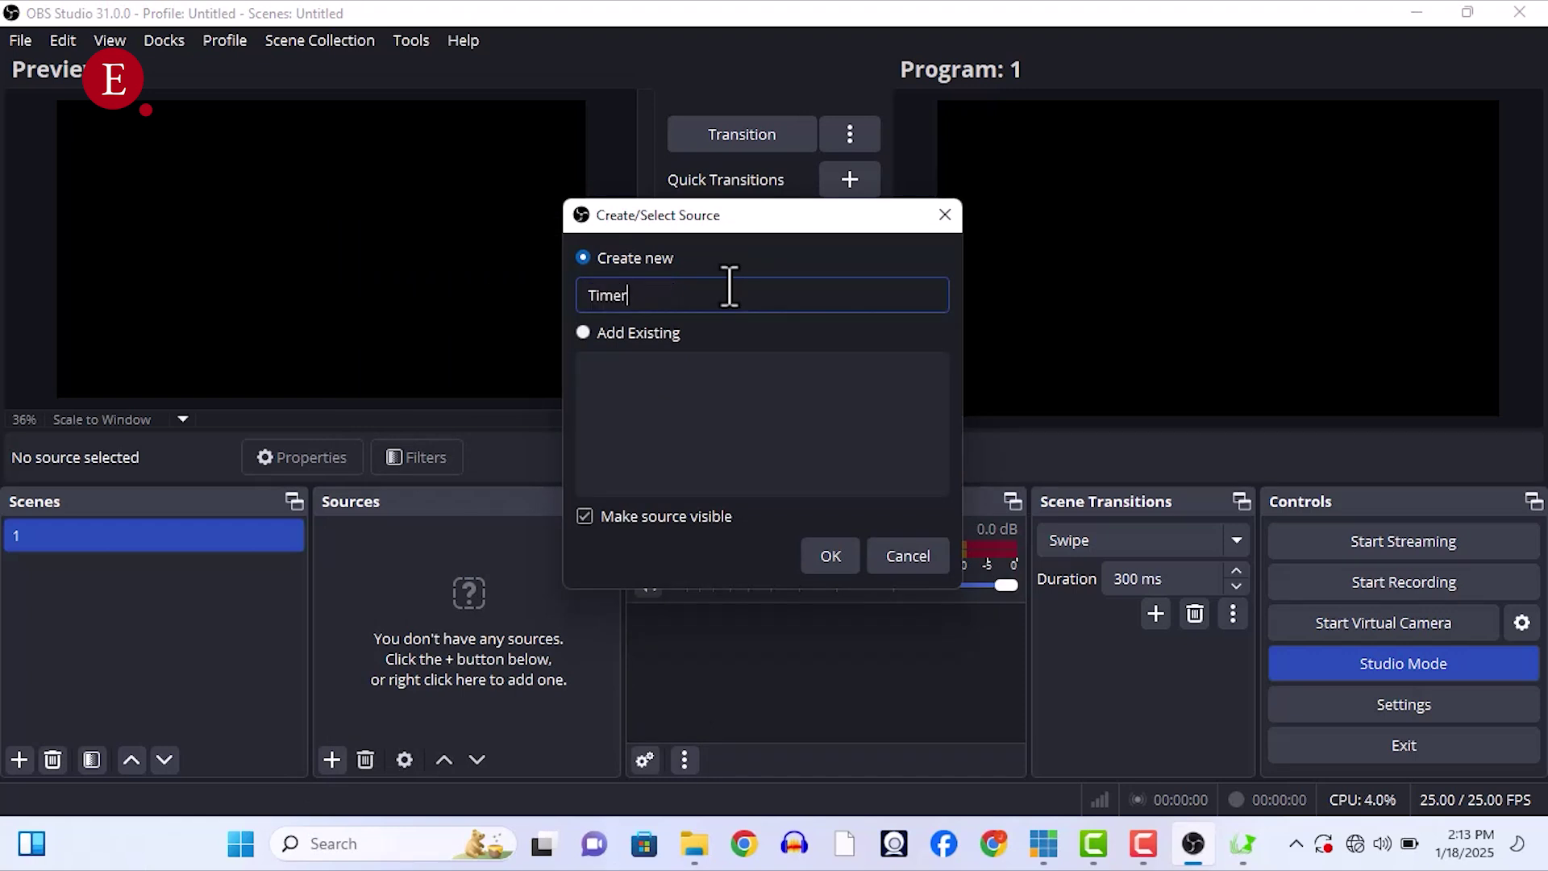
pyautogui.click(835, 559)
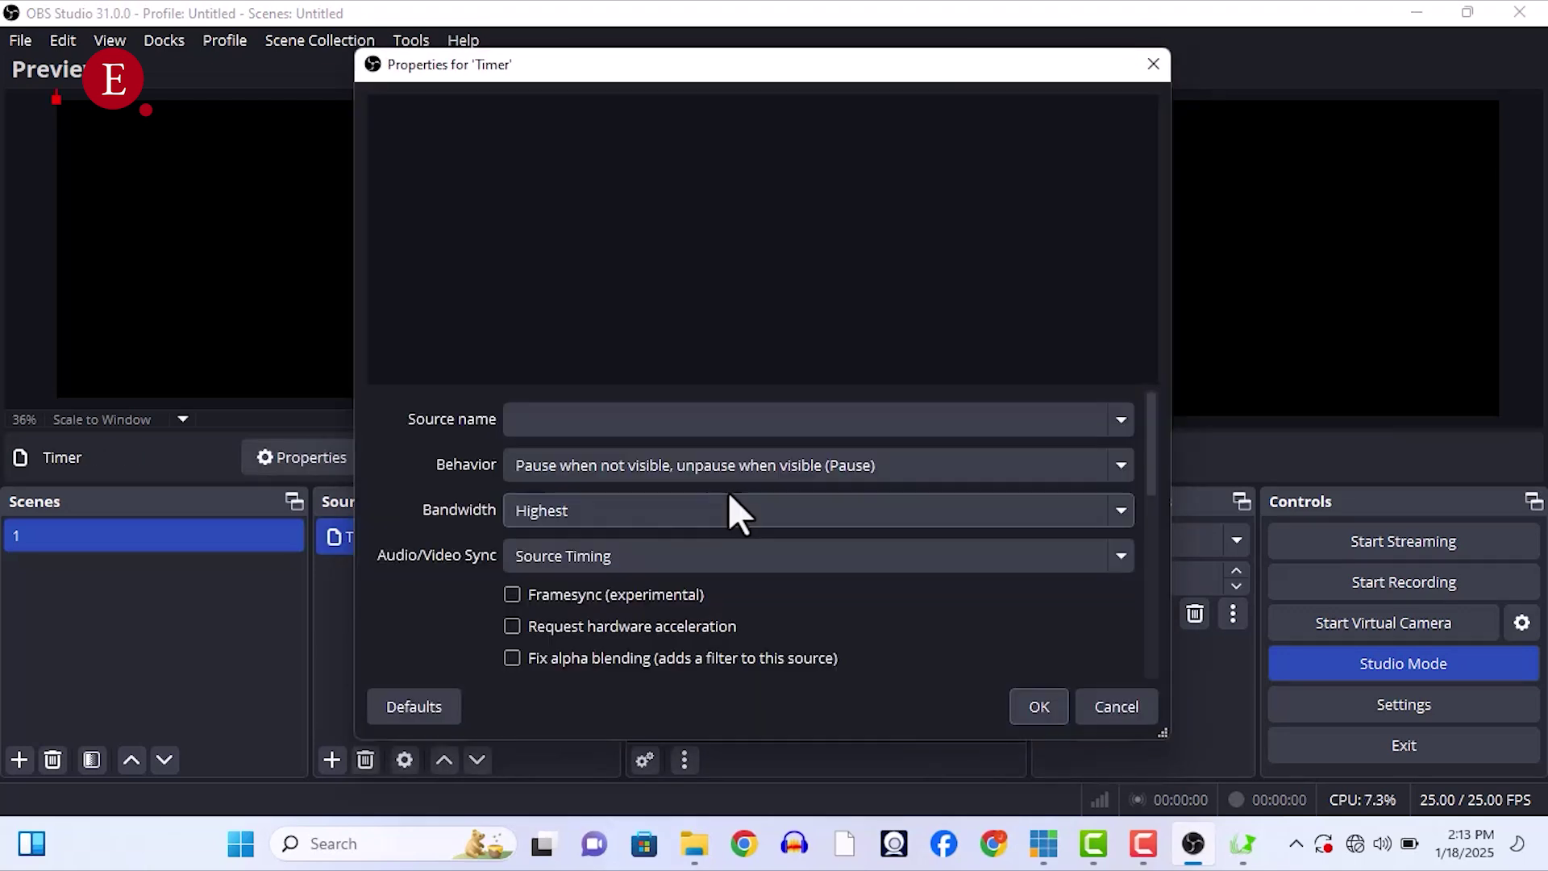
pyautogui.click(1121, 419)
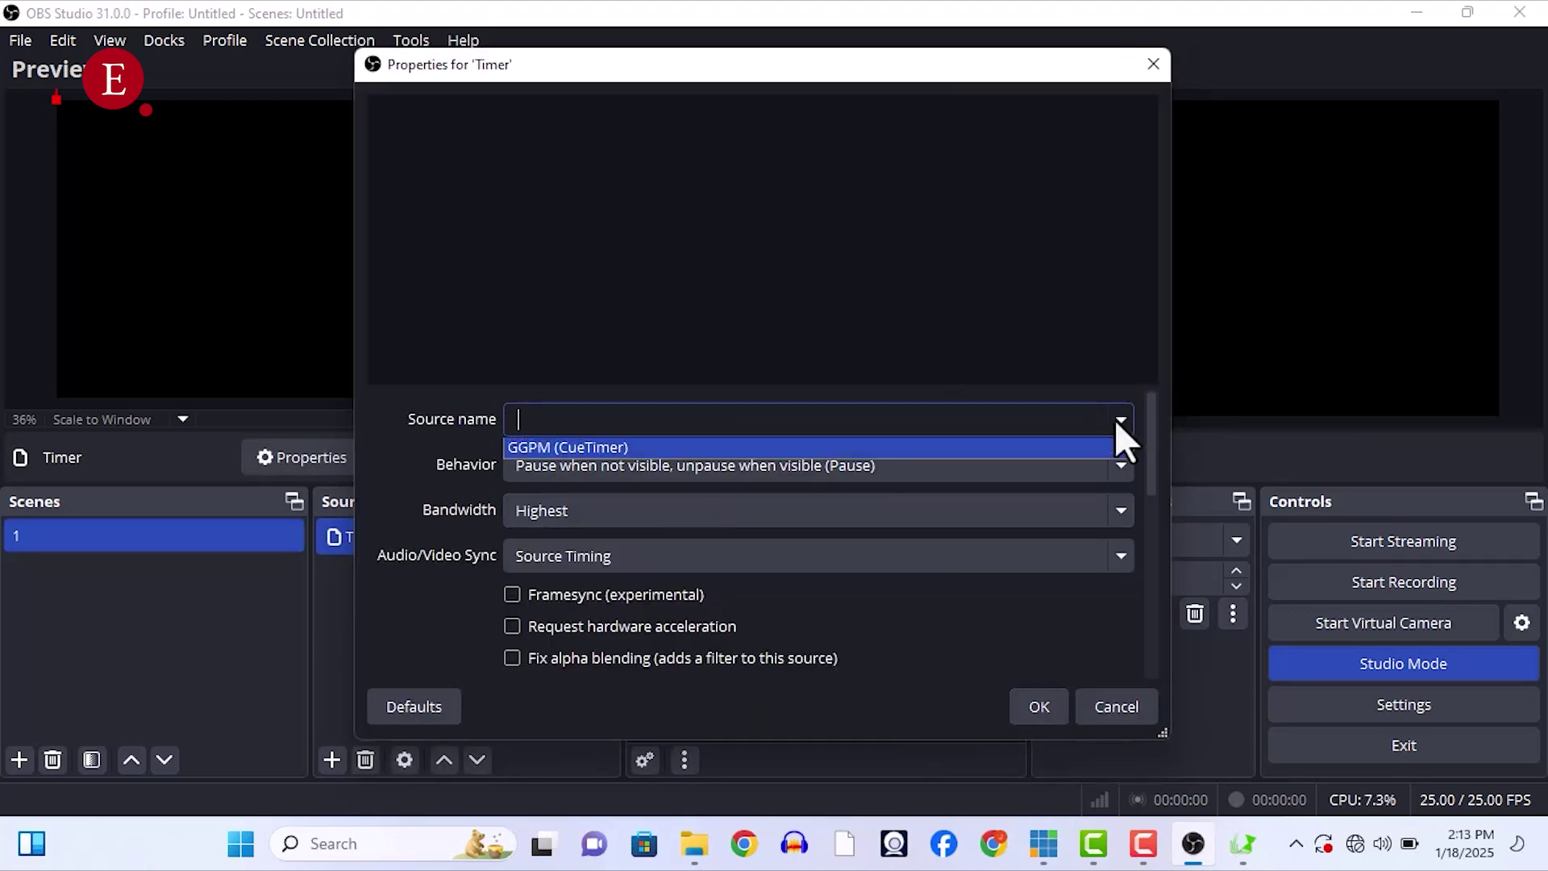
pyautogui.click(1008, 445)
pyautogui.click(1039, 707)
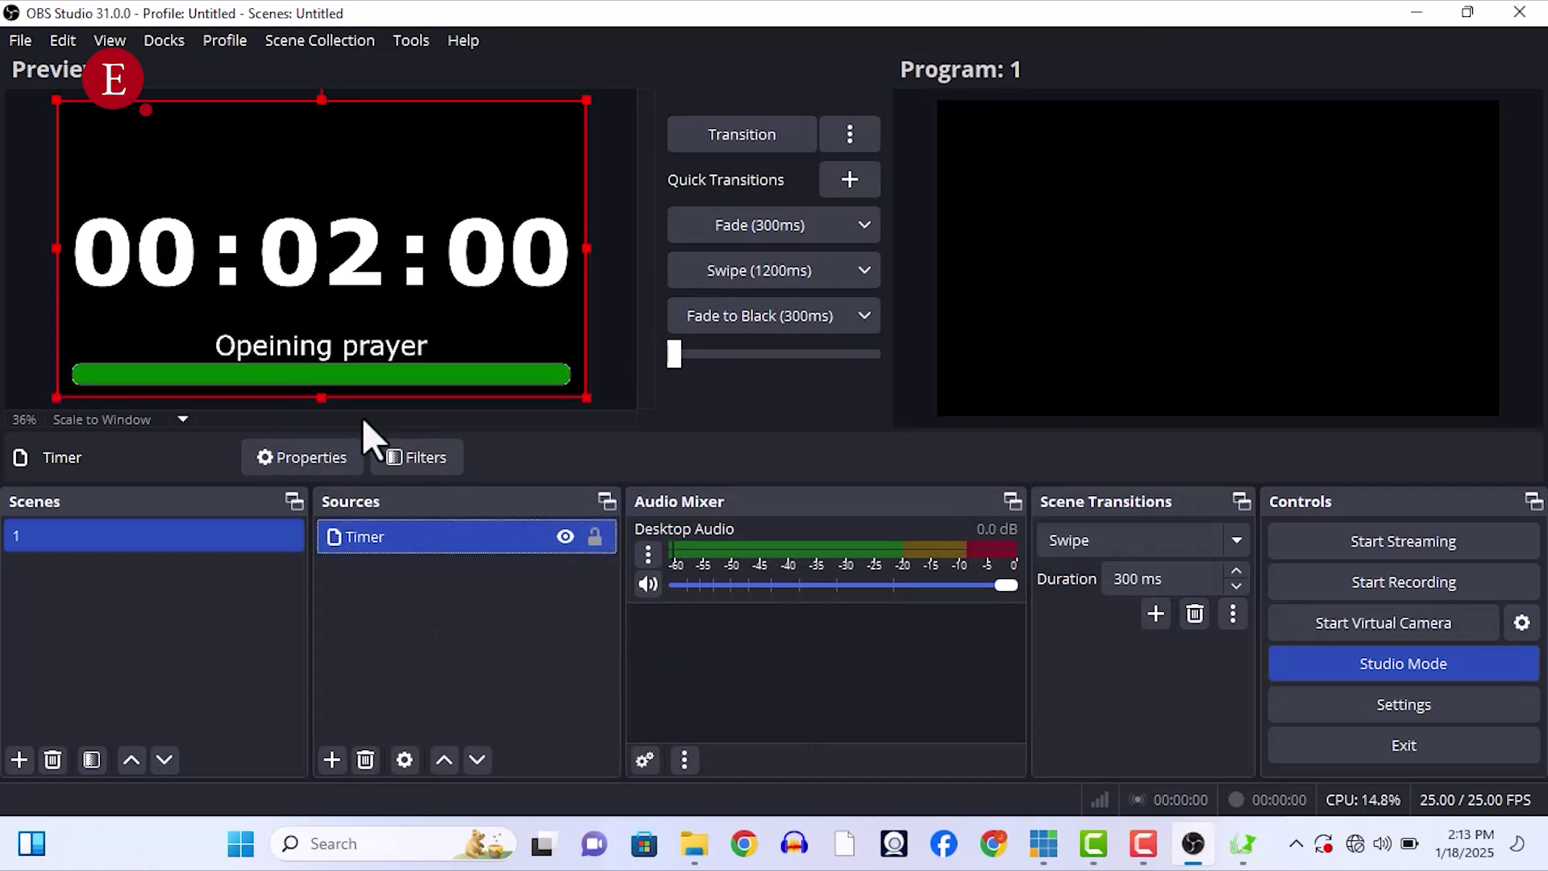
pyautogui.click(1235, 859)
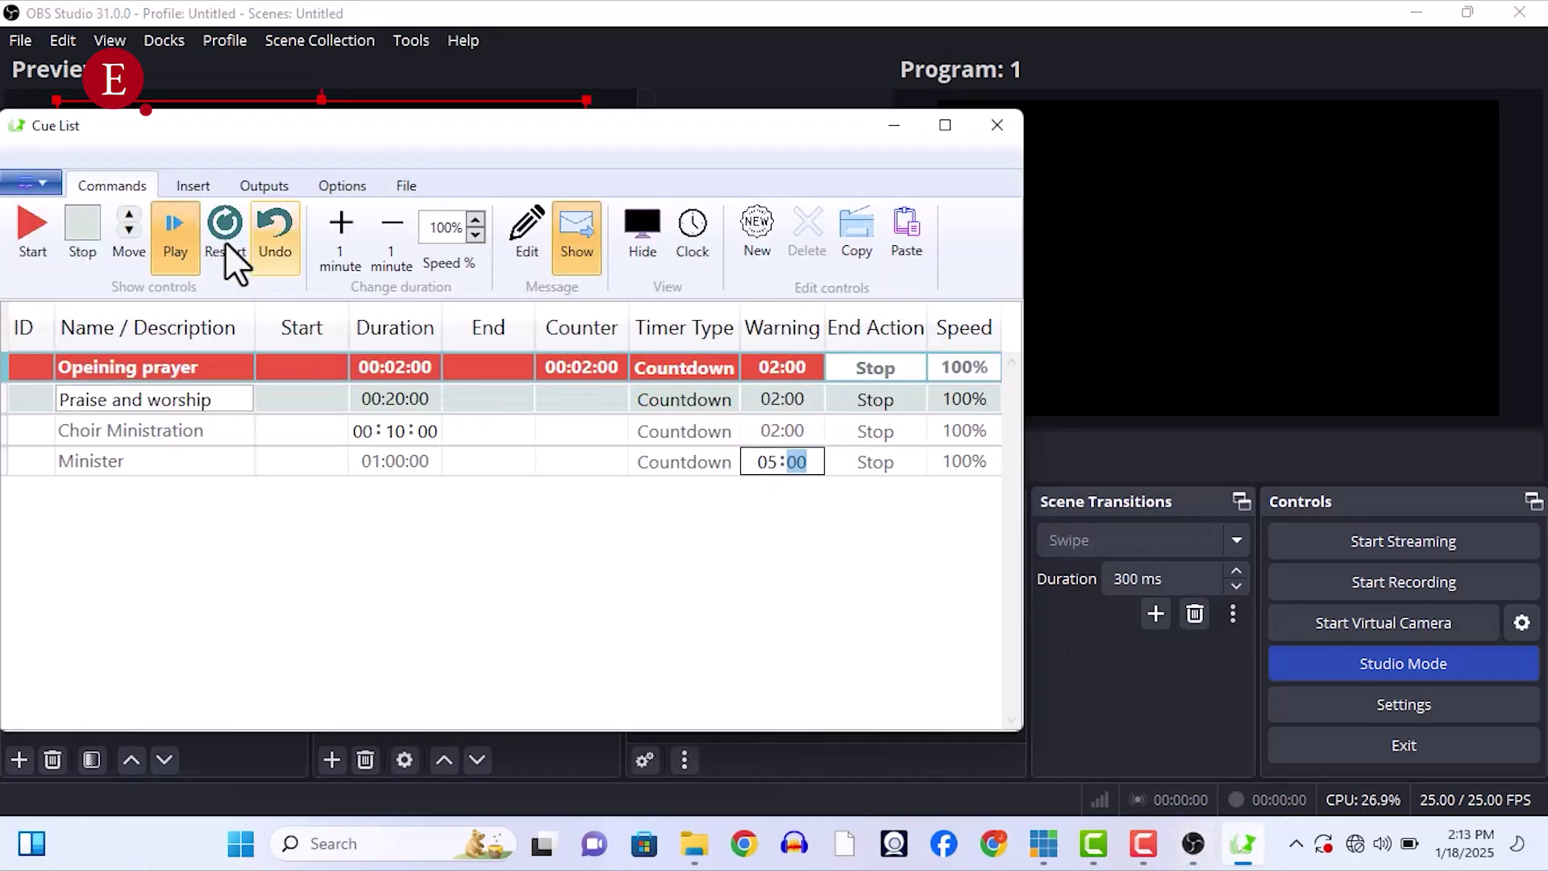
# Step: Start the Praise and worship cue, enlarge the Timer source and fade it to program
pyautogui.click(28, 234)
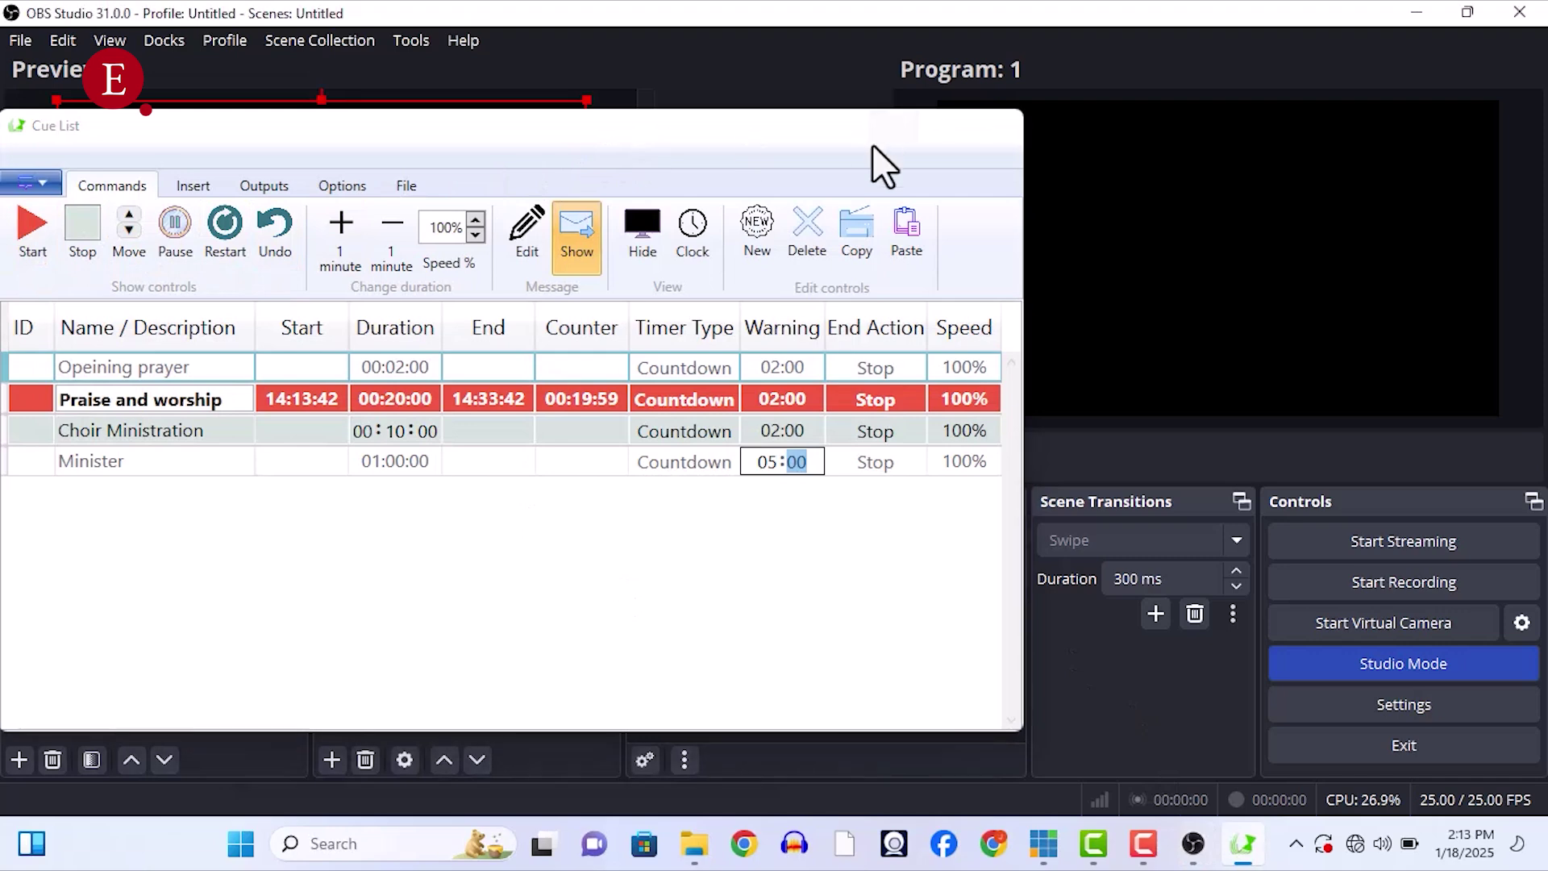
pyautogui.click(894, 125)
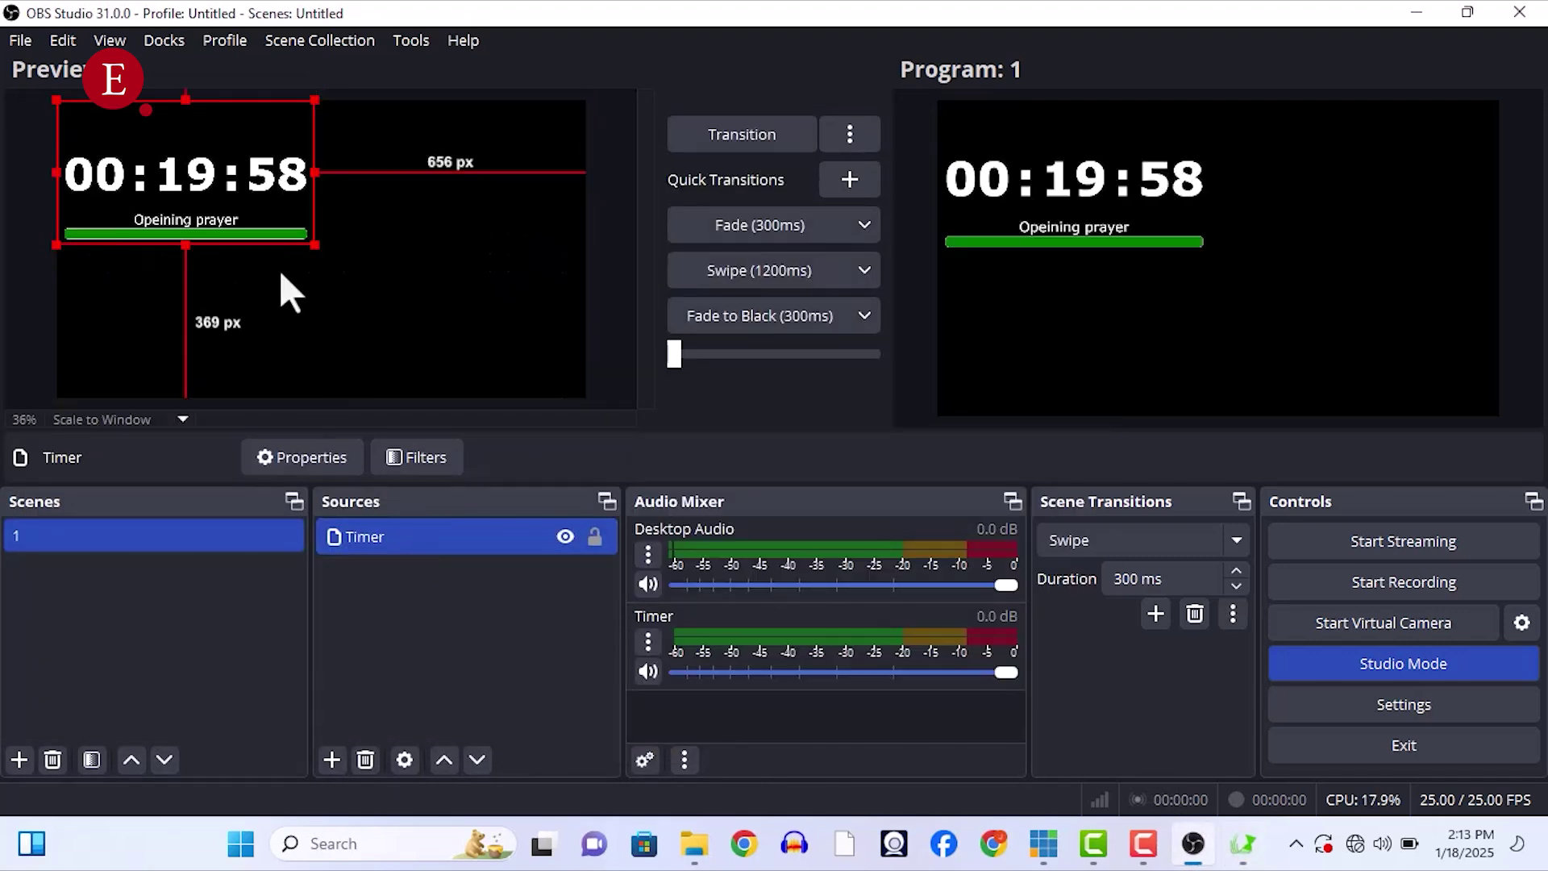
pyautogui.moveTo(315, 246); pyautogui.dragTo(560, 391)
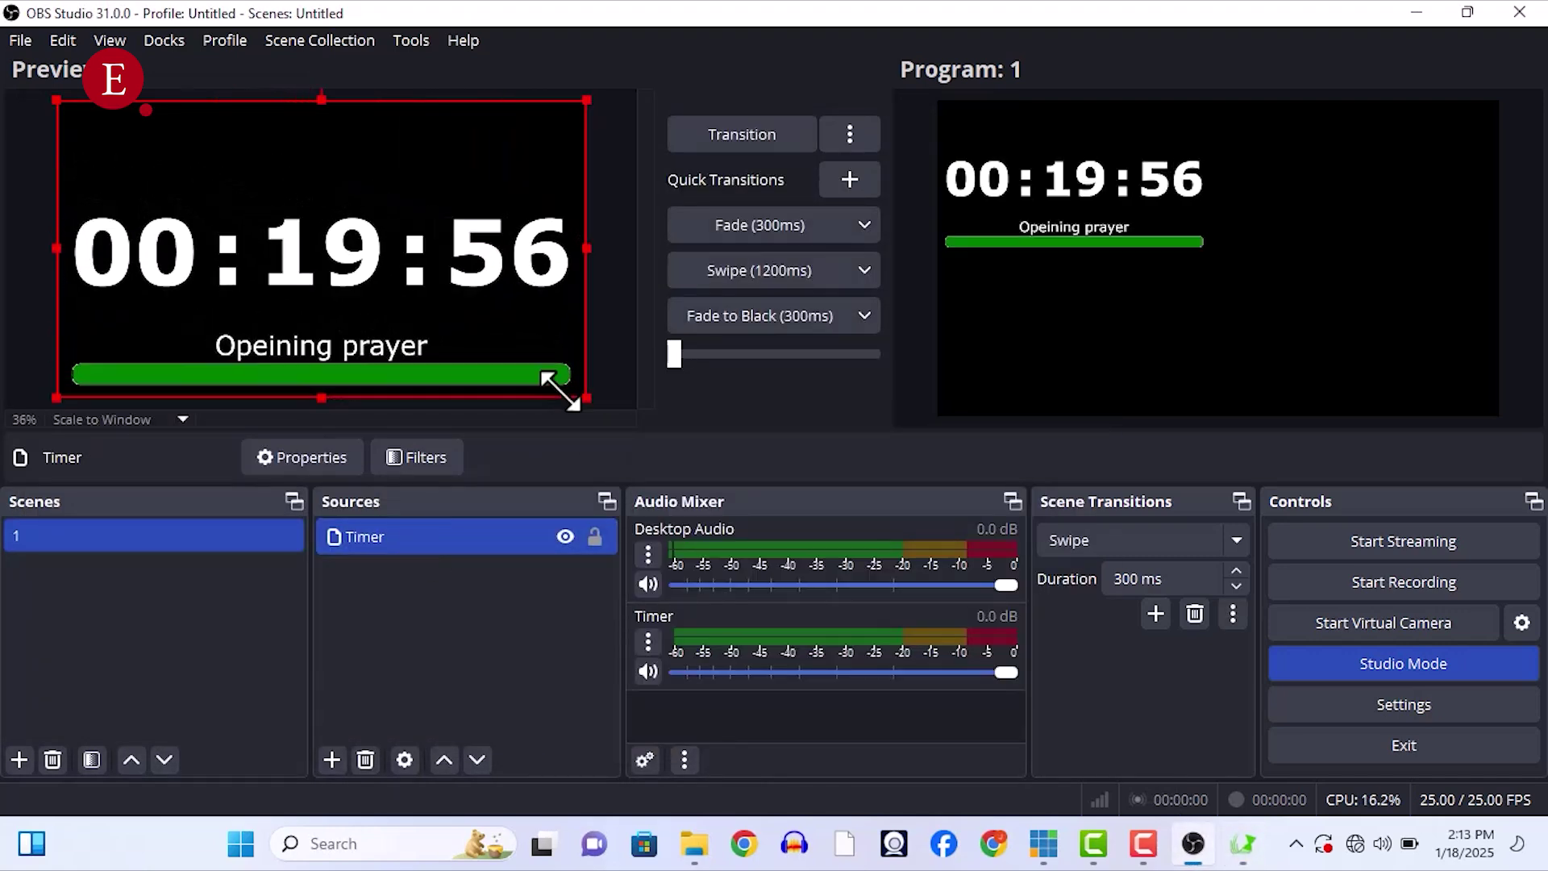
pyautogui.click(739, 219)
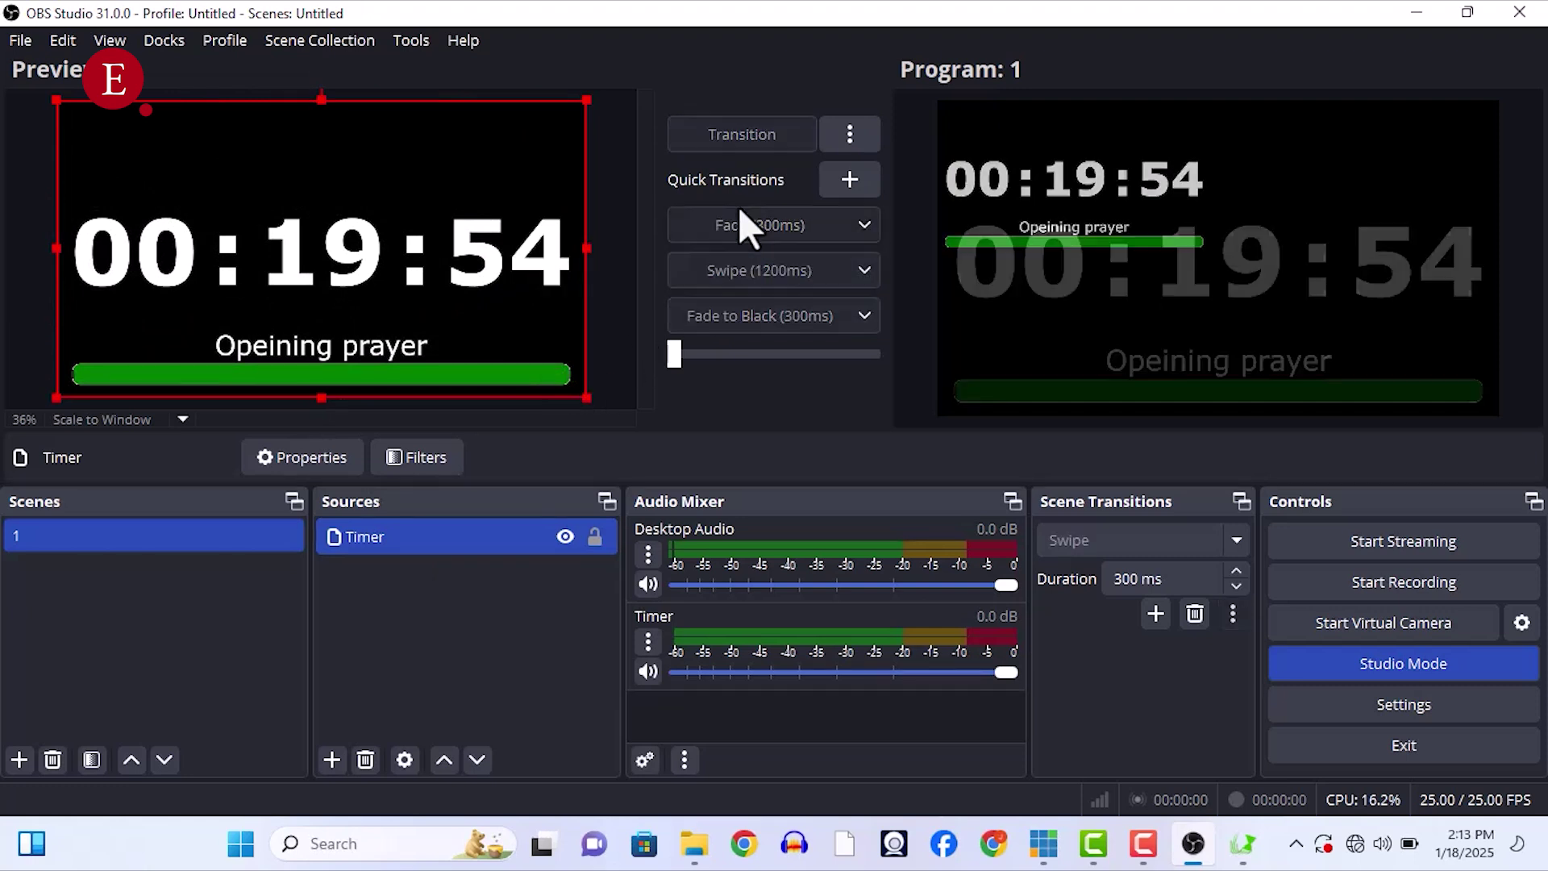
# Step: Reposition the Timer source, then resize it to fill the whole canvas again
pyautogui.moveTo(588, 393); pyautogui.dragTo(273, 208)
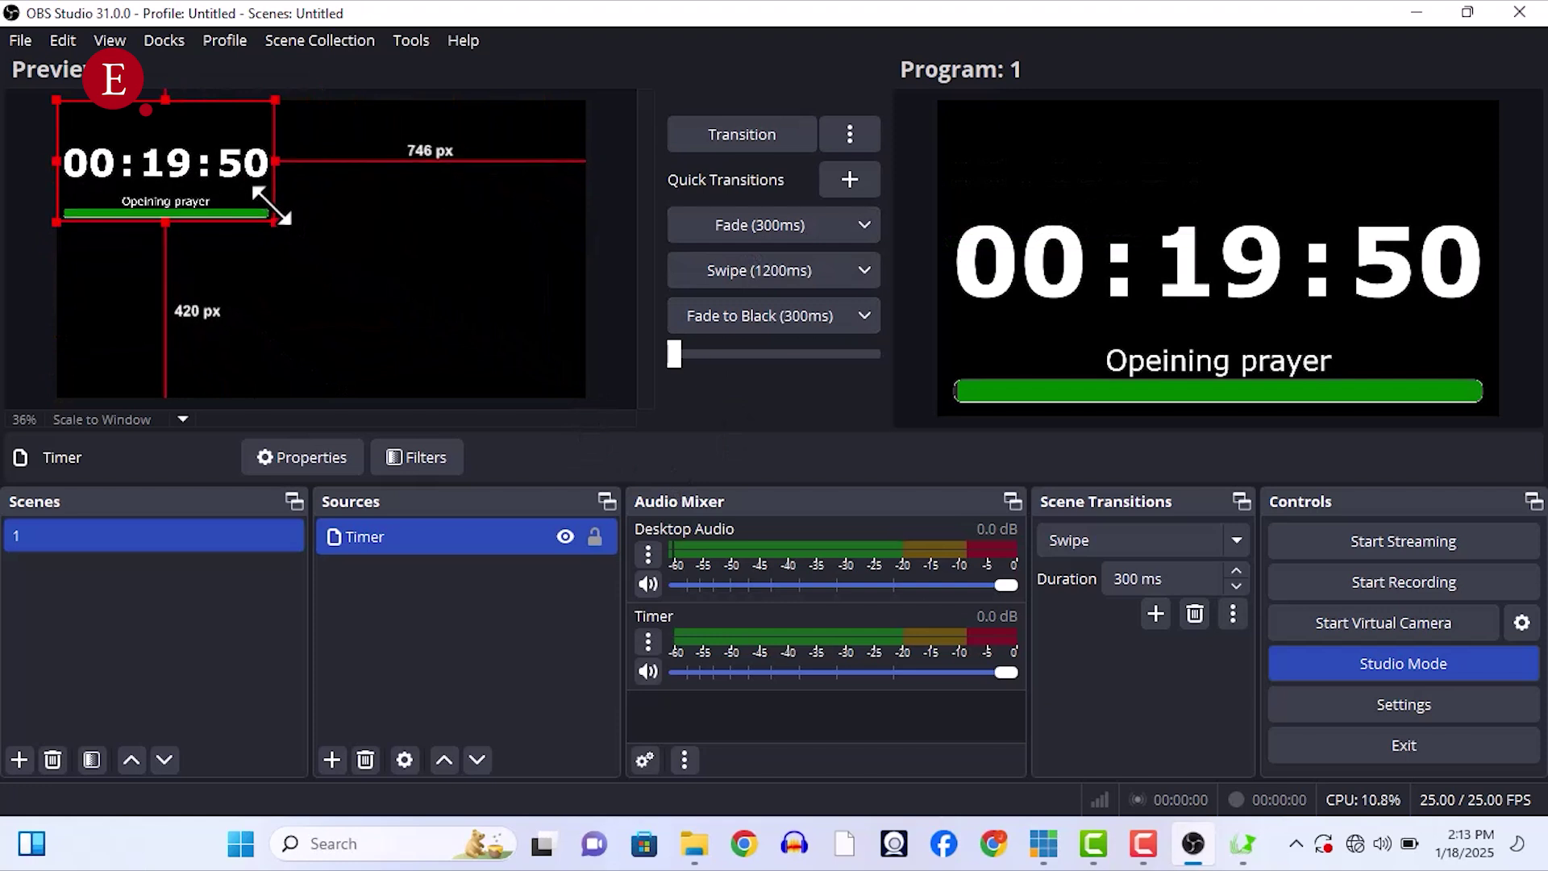
pyautogui.click(383, 587)
pyautogui.click(336, 753)
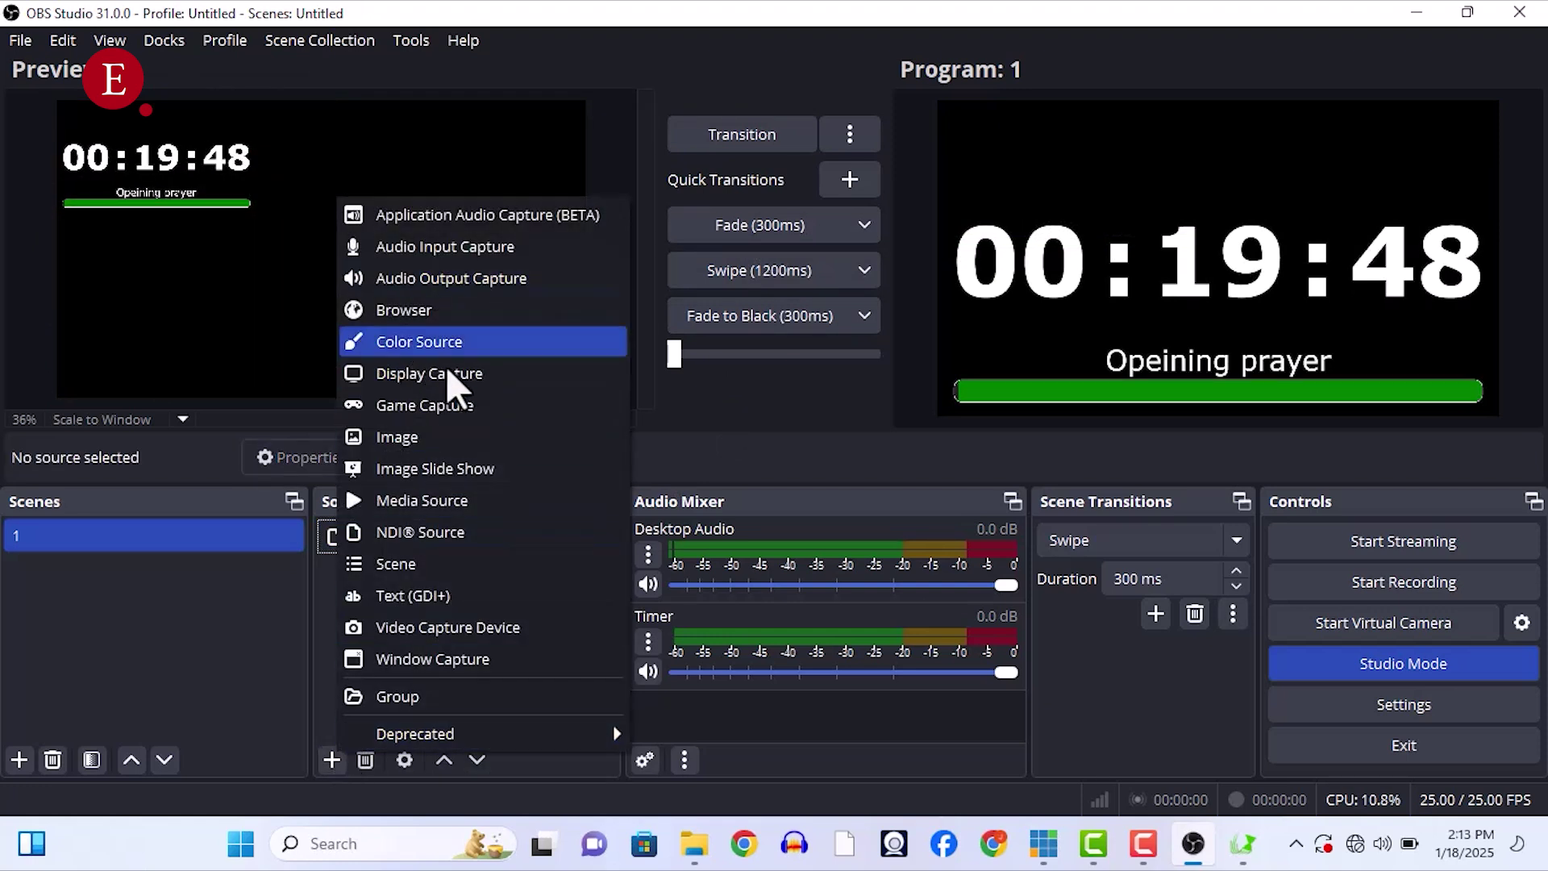
pyautogui.click(321, 649)
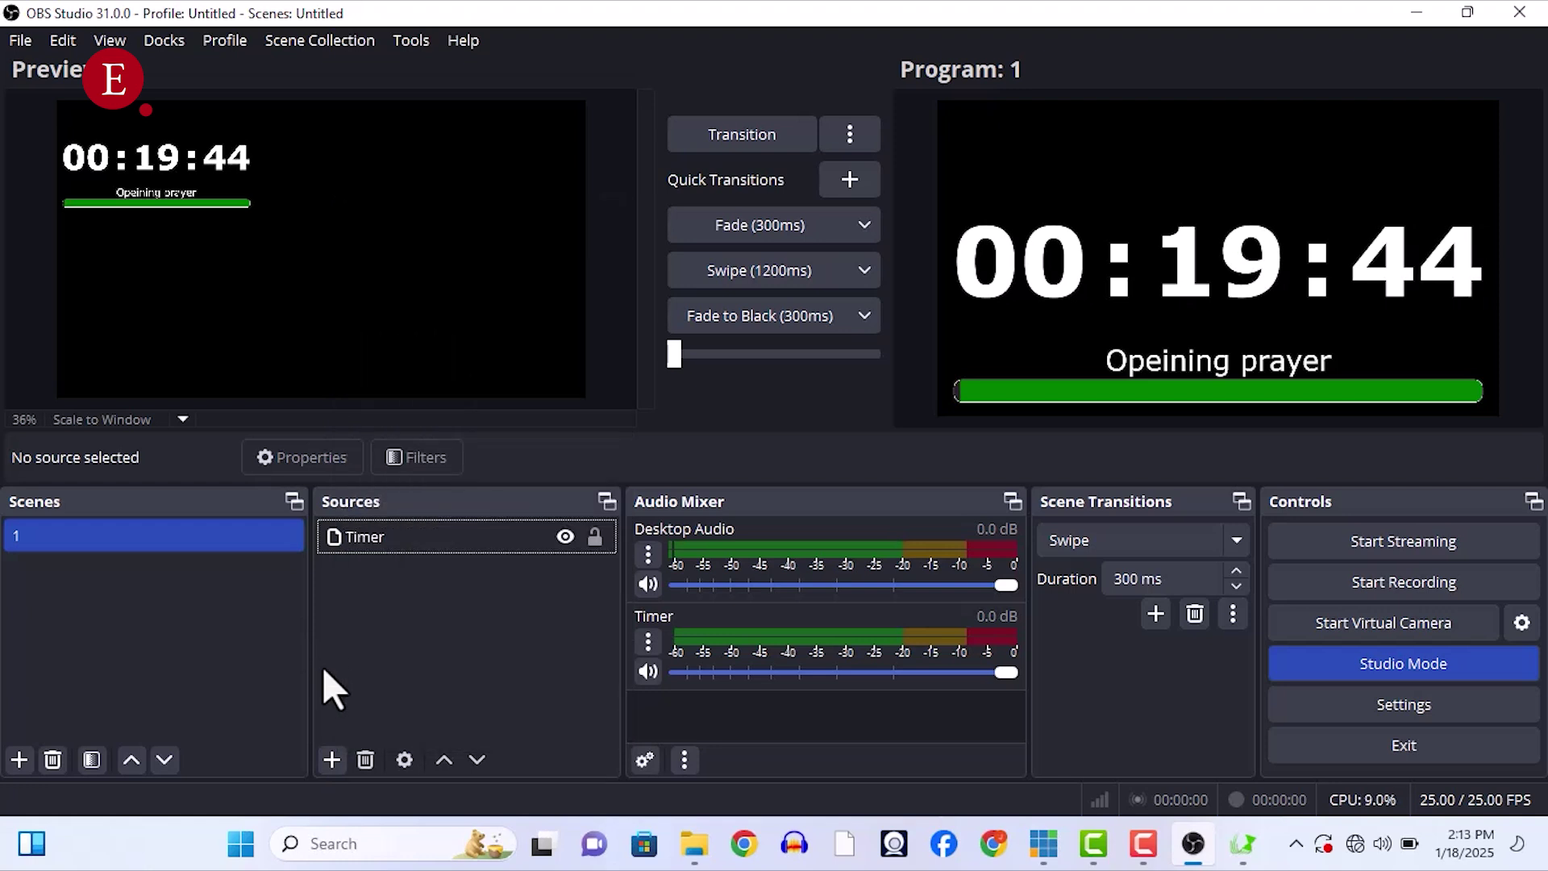
pyautogui.moveTo(210, 173); pyautogui.dragTo(524, 344)
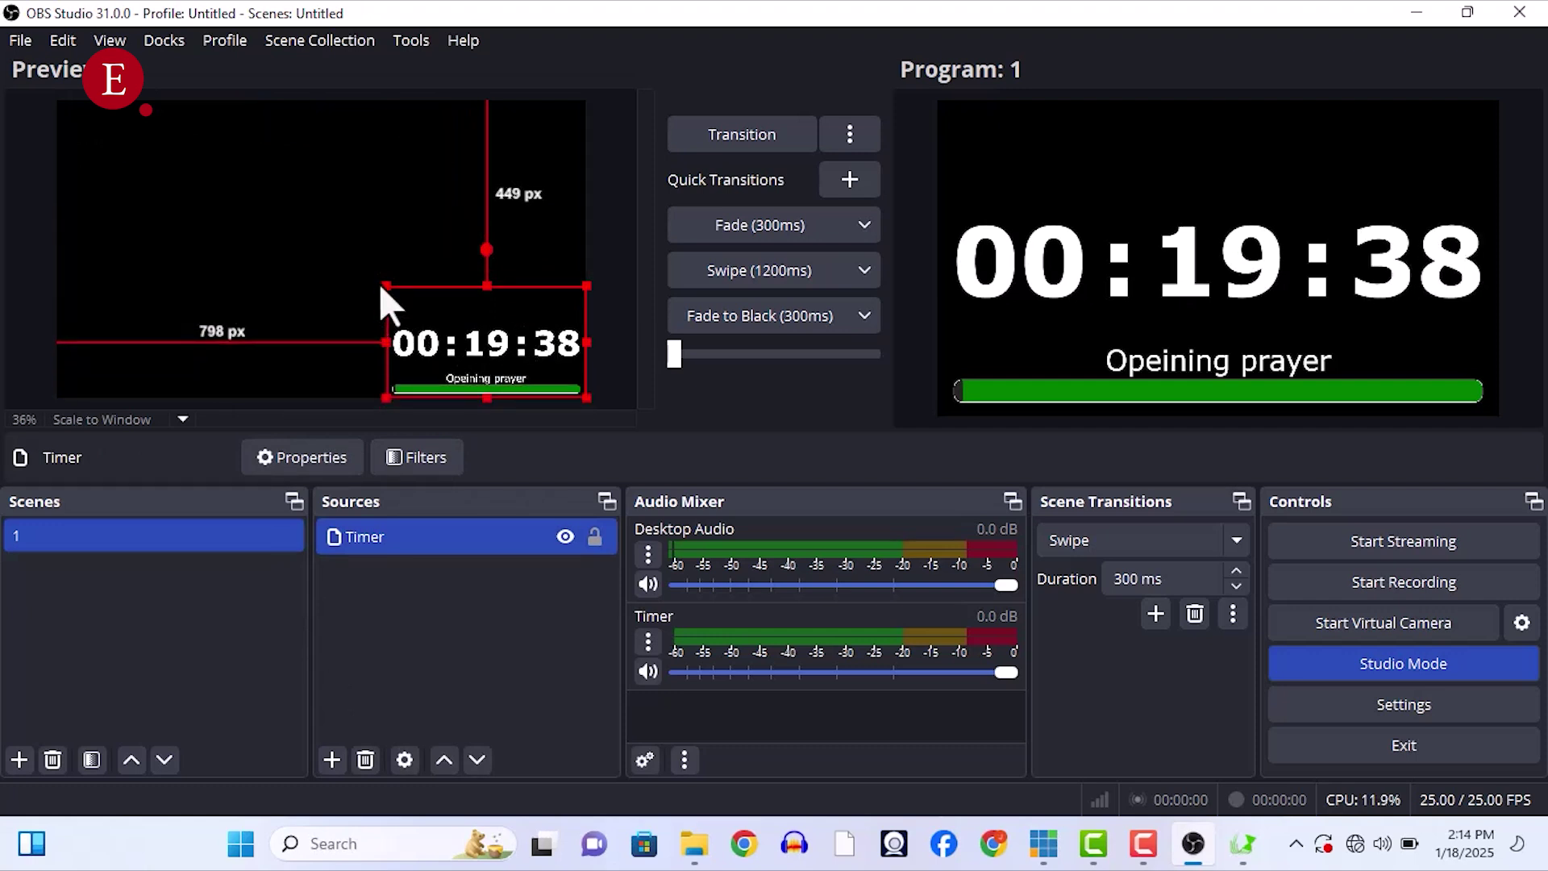
pyautogui.moveTo(382, 284); pyautogui.dragTo(57, 180)
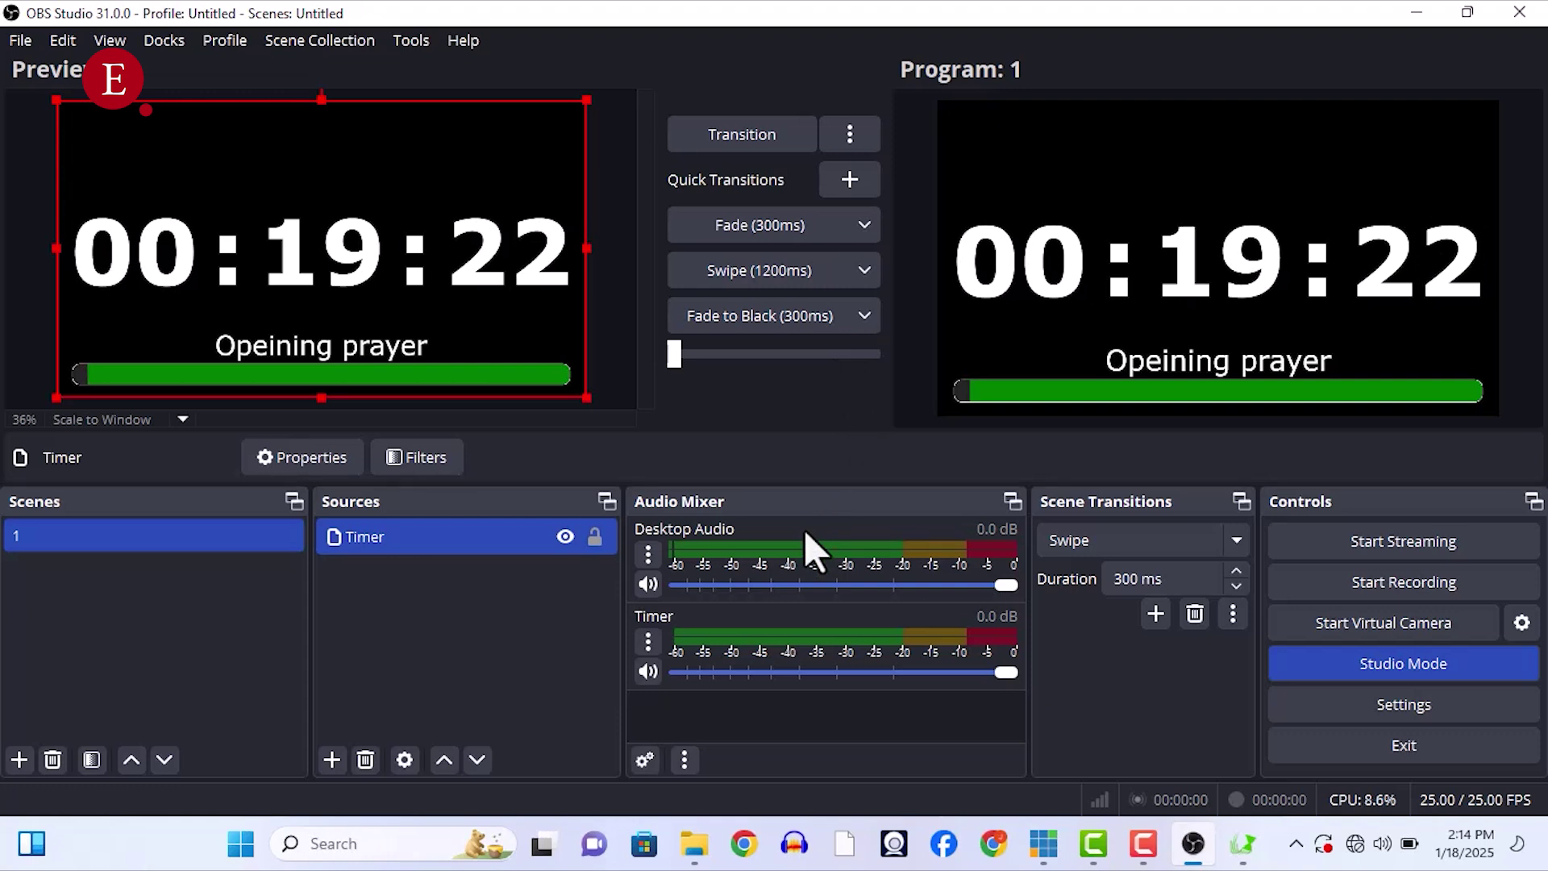
pyautogui.click(1059, 848)
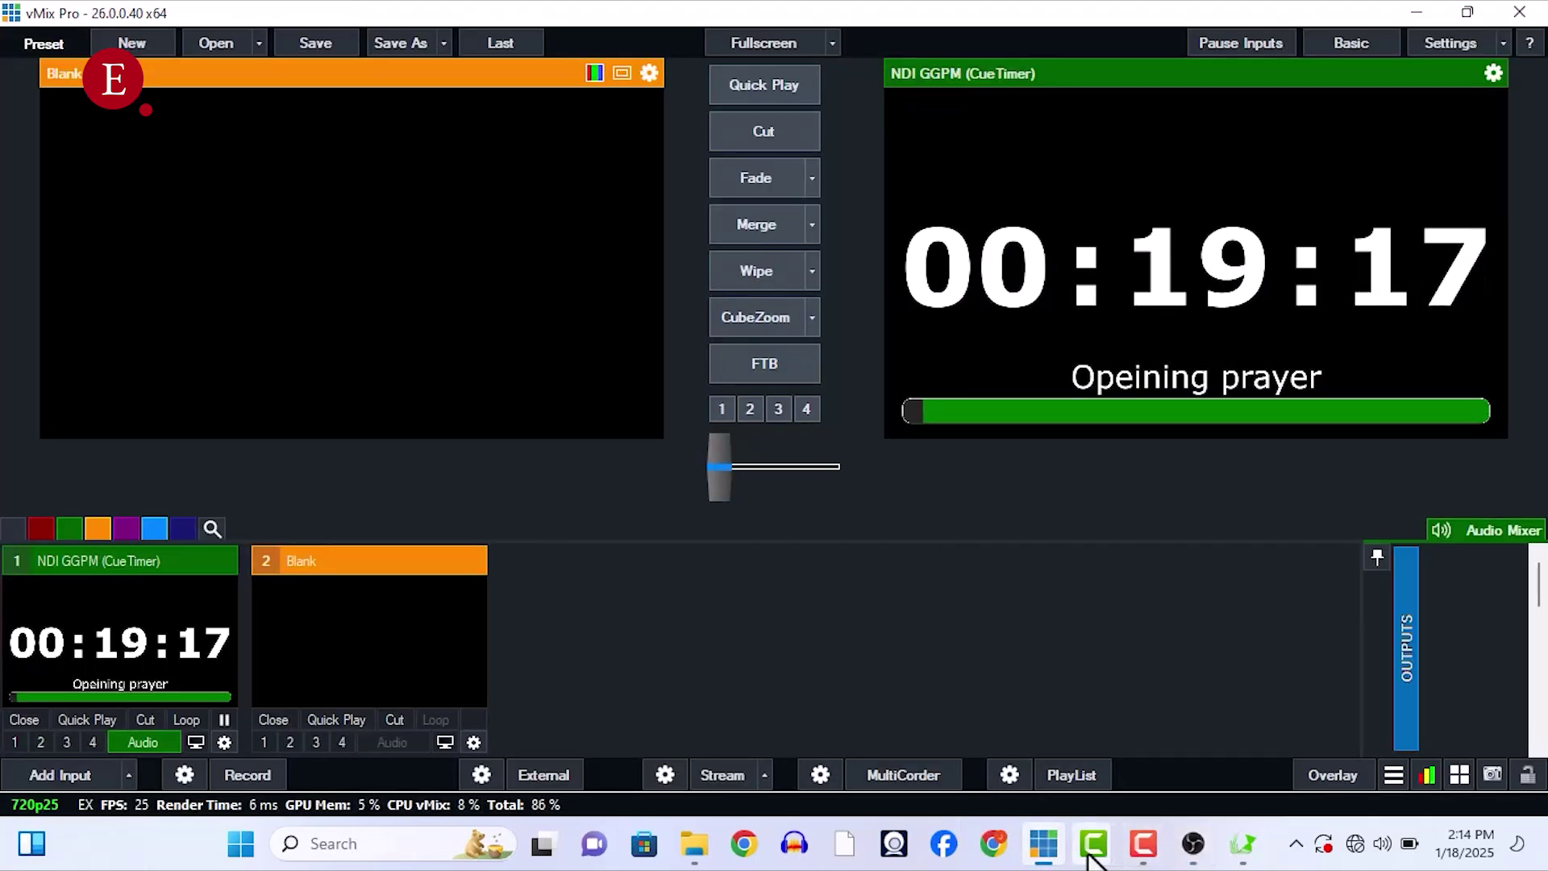
# Step: Trim the running Praise and worship cue to 00:18:00 using −1 and +1 minute
pyautogui.moveTo(1088, 853)
pyautogui.click(1243, 843)
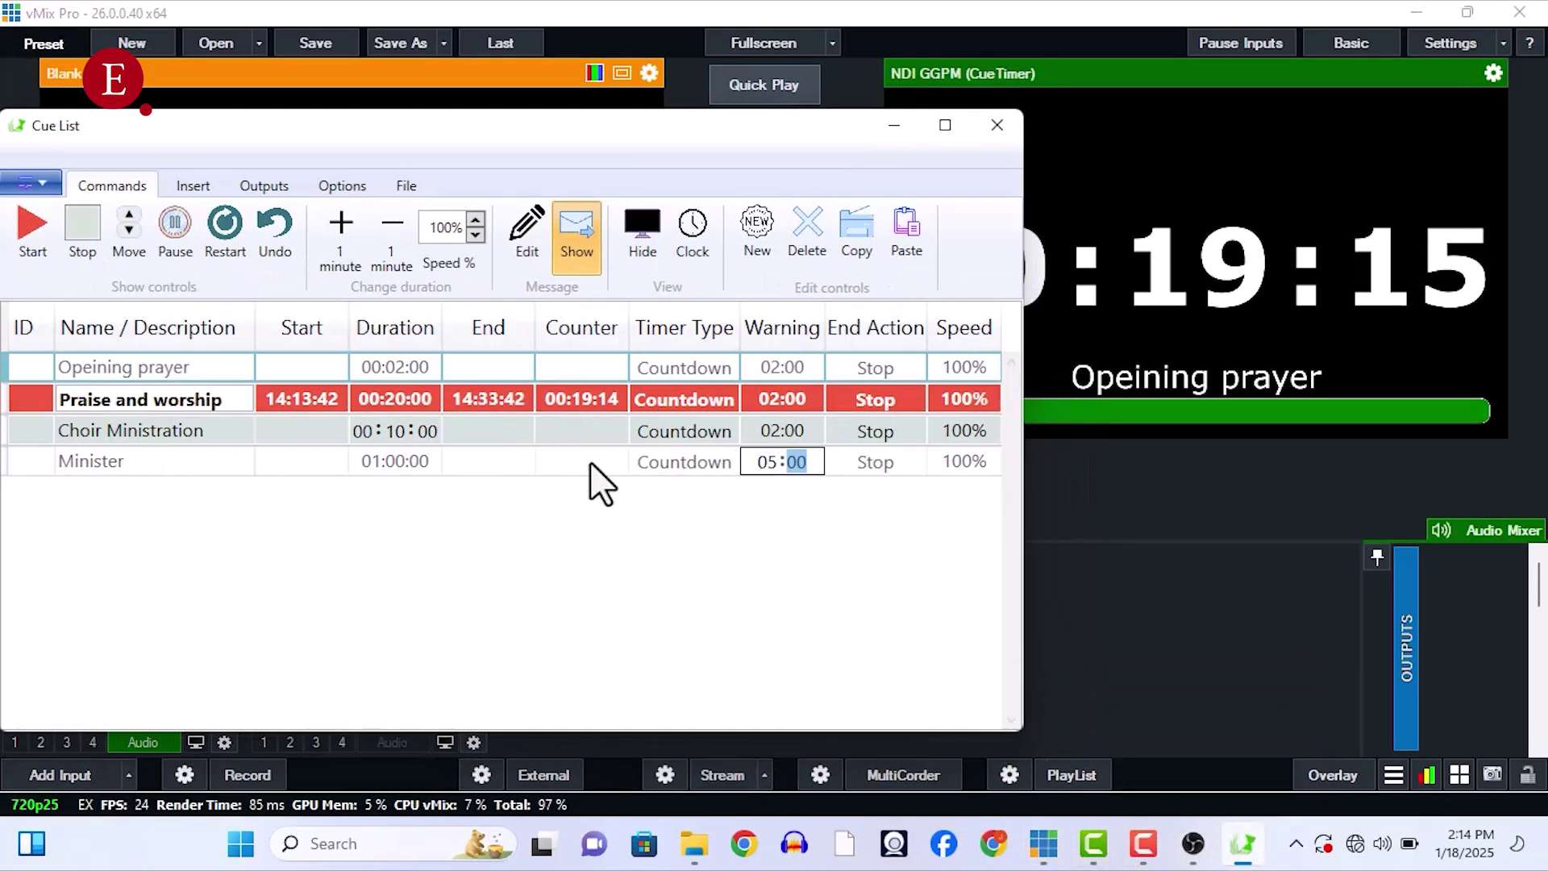
pyautogui.moveTo(432, 123); pyautogui.dragTo(501, 118)
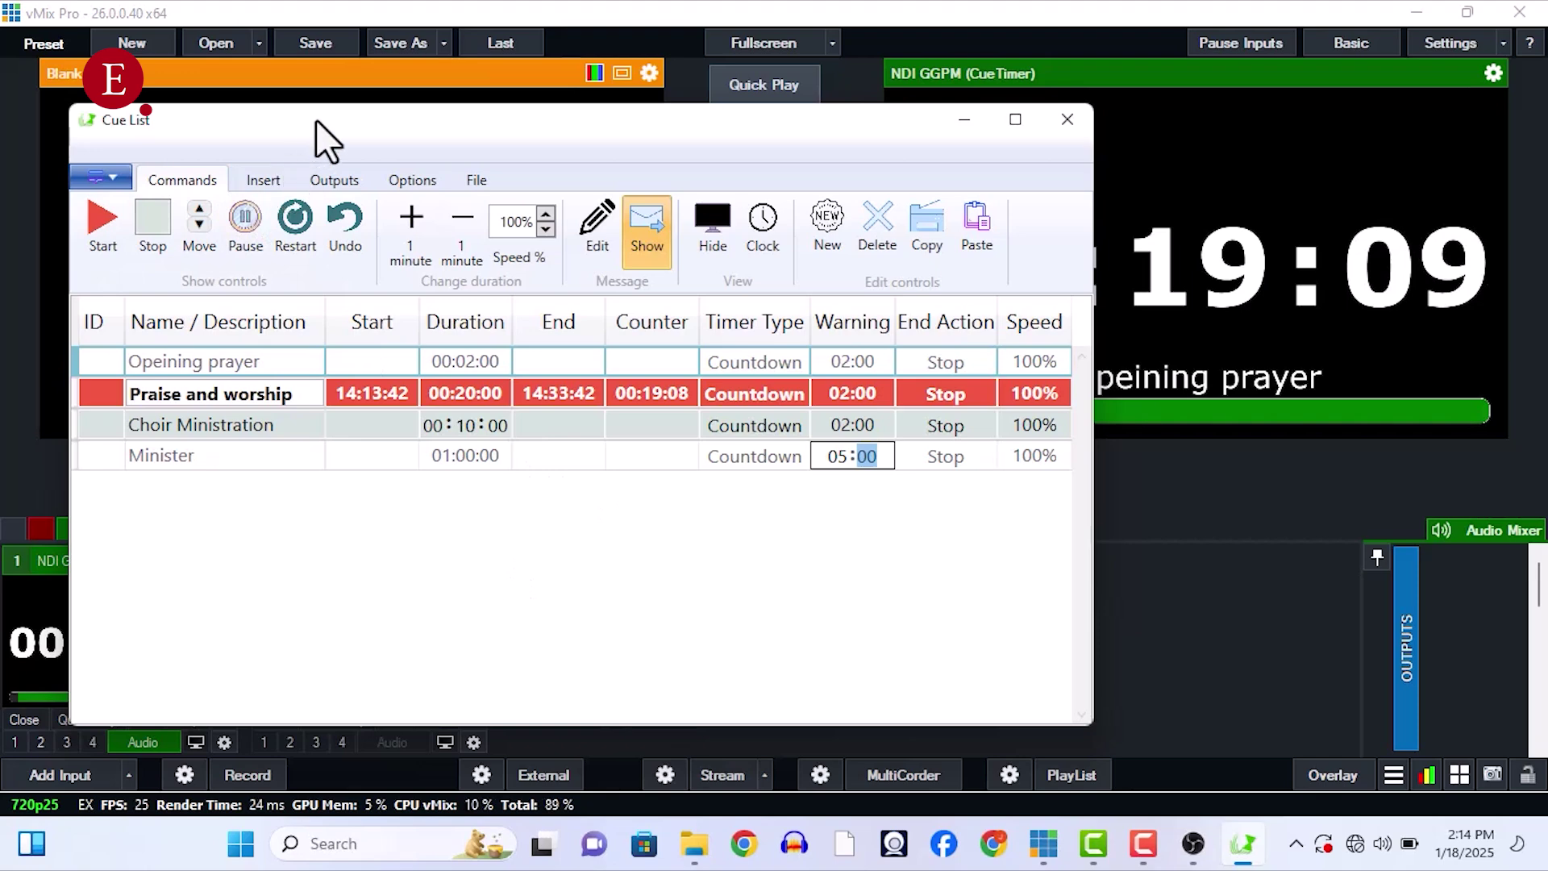
pyautogui.moveTo(323, 119); pyautogui.dragTo(378, 430)
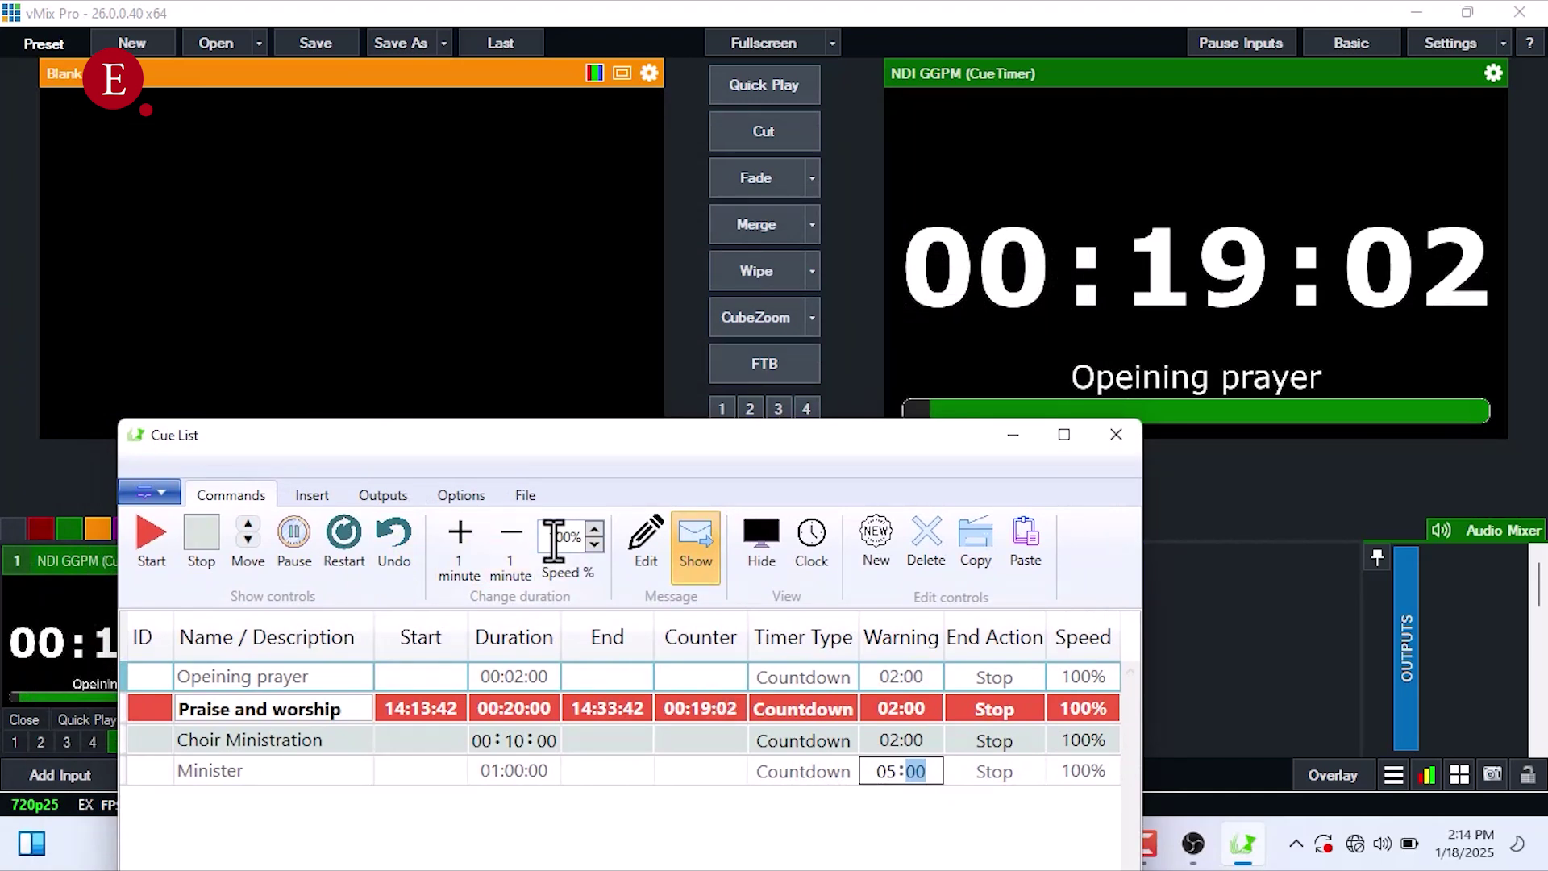
pyautogui.click(503, 547)
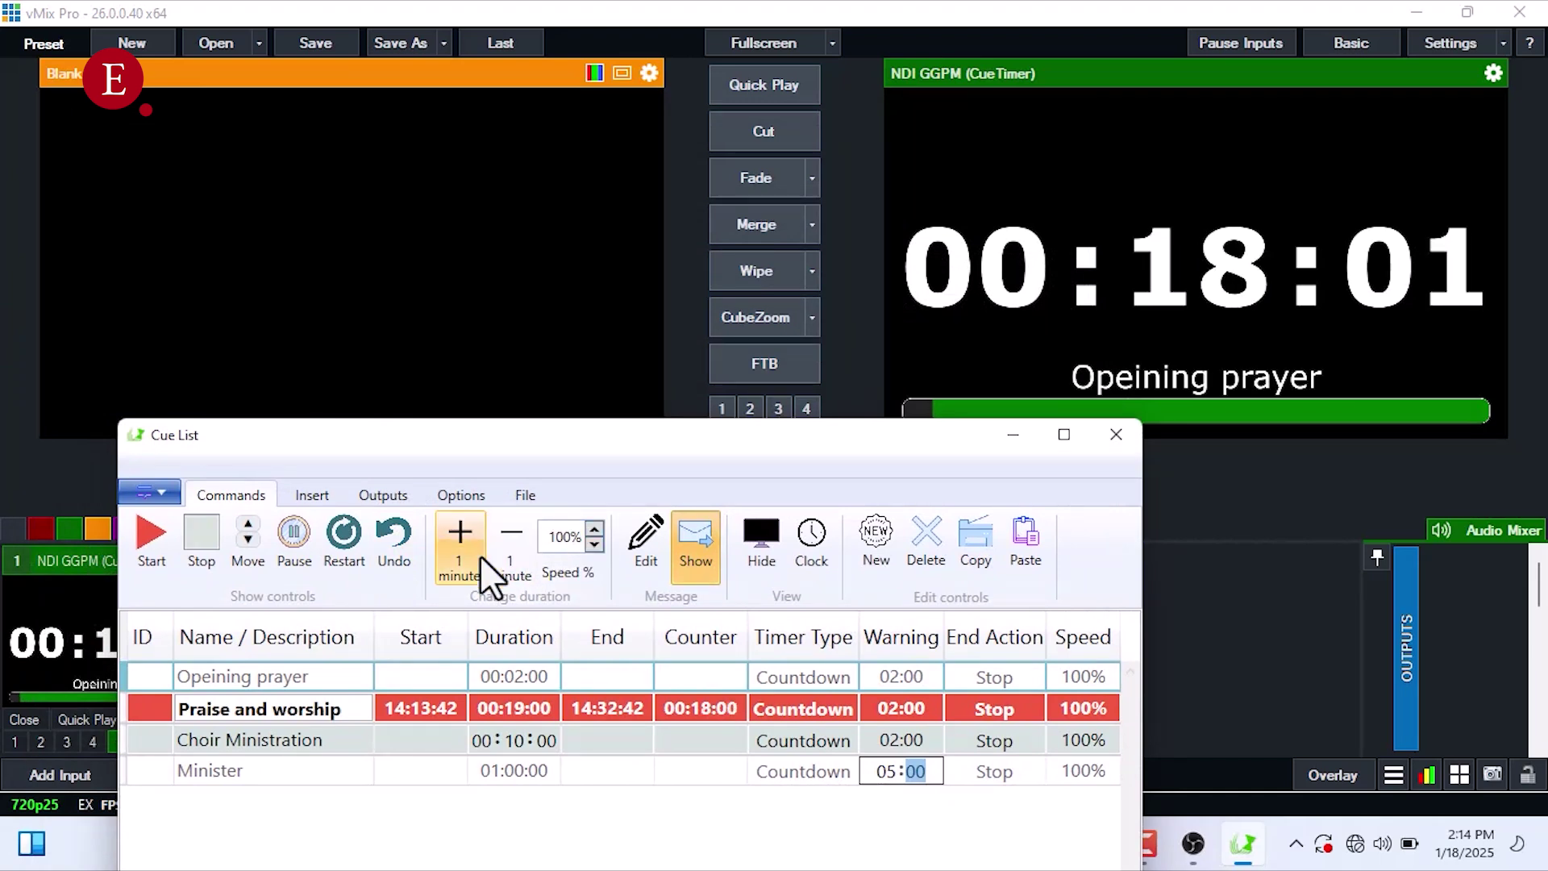
pyautogui.click(494, 553)
pyautogui.click(490, 551)
pyautogui.click(490, 552)
pyautogui.click(461, 551)
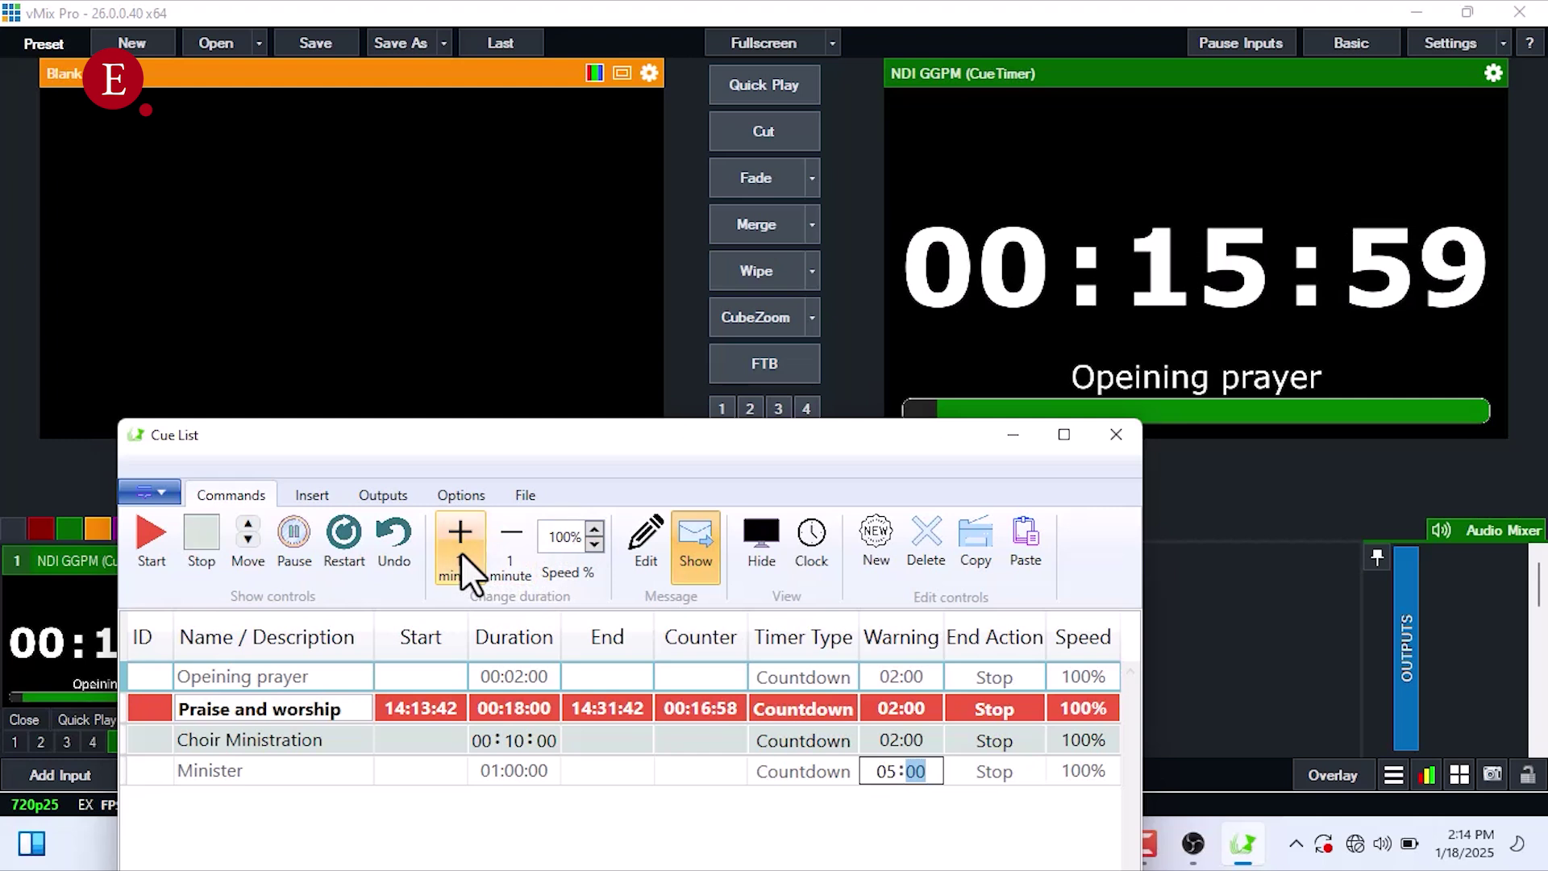
pyautogui.click(461, 551)
# Step: Browse the Cue List's insert, output, options and file tabs, returning to playback commands
pyautogui.click(333, 505)
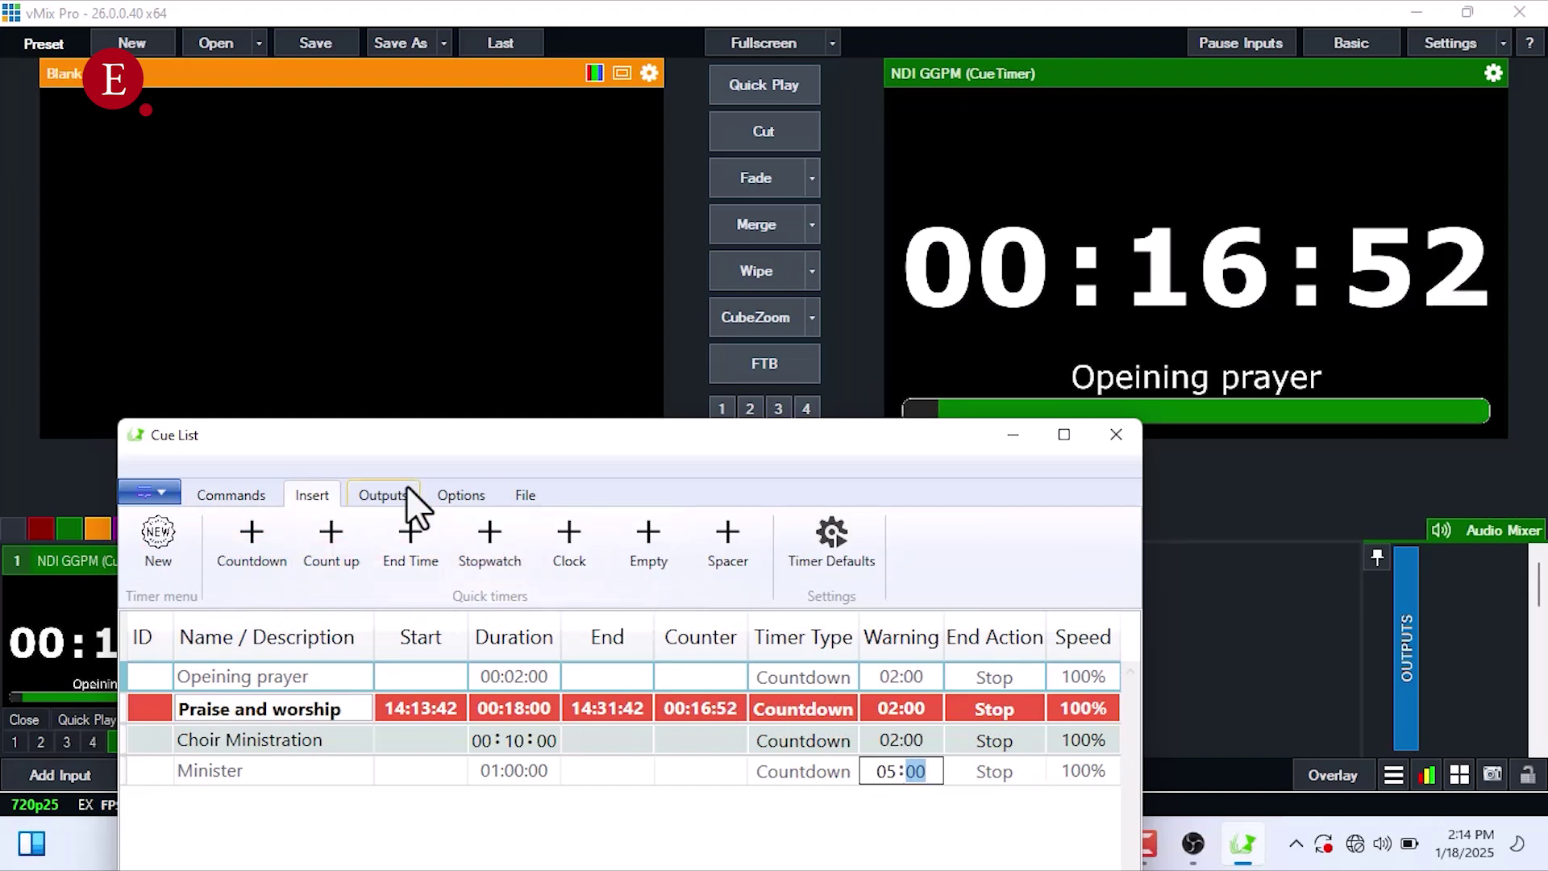
pyautogui.click(387, 493)
pyautogui.click(460, 495)
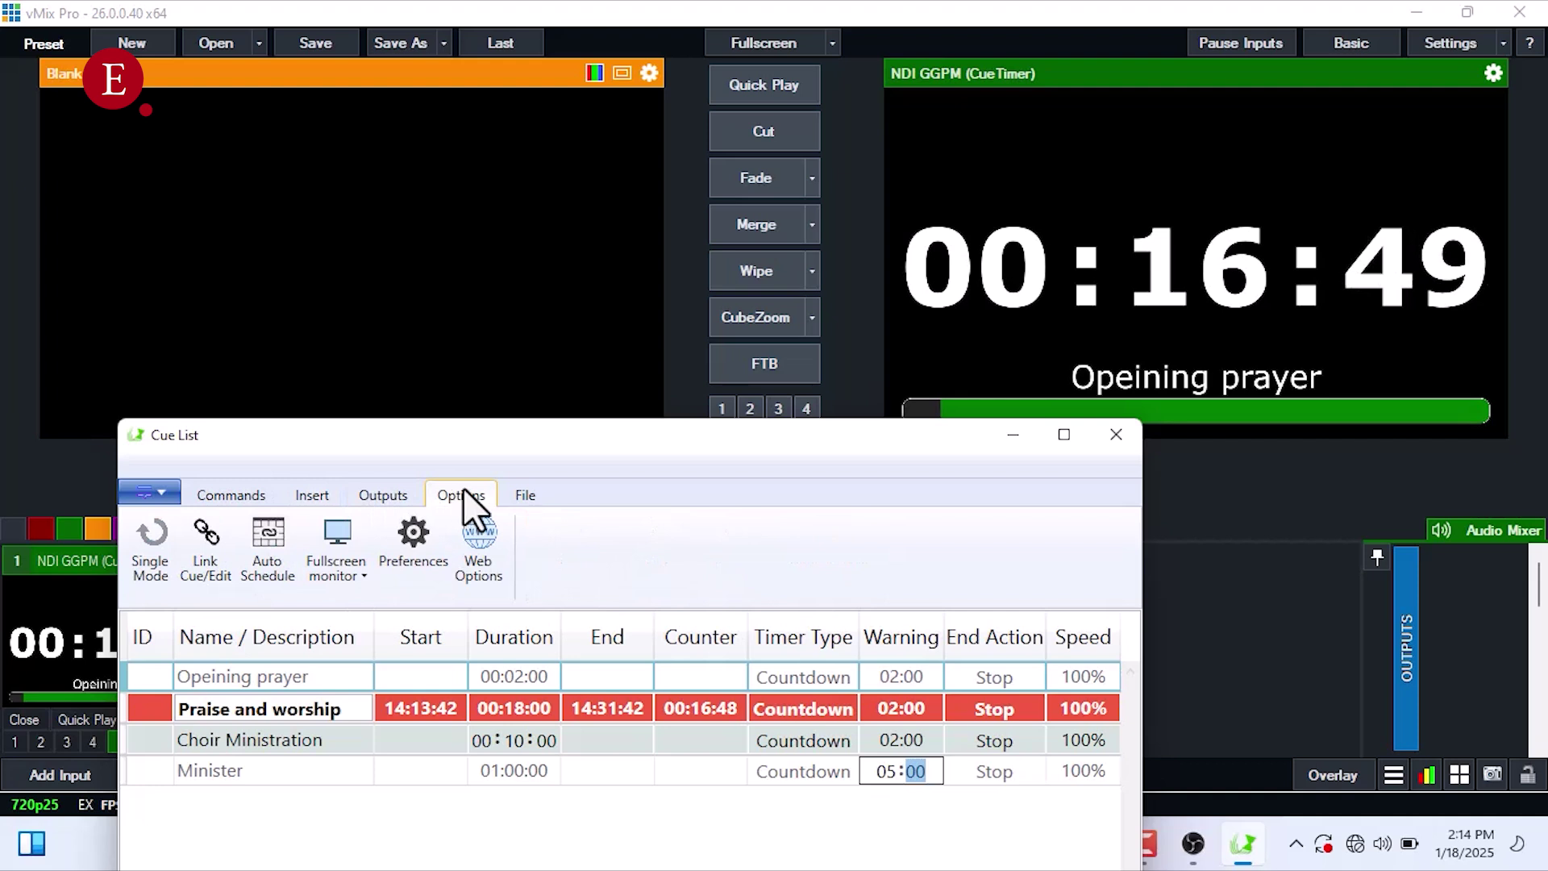
pyautogui.click(522, 494)
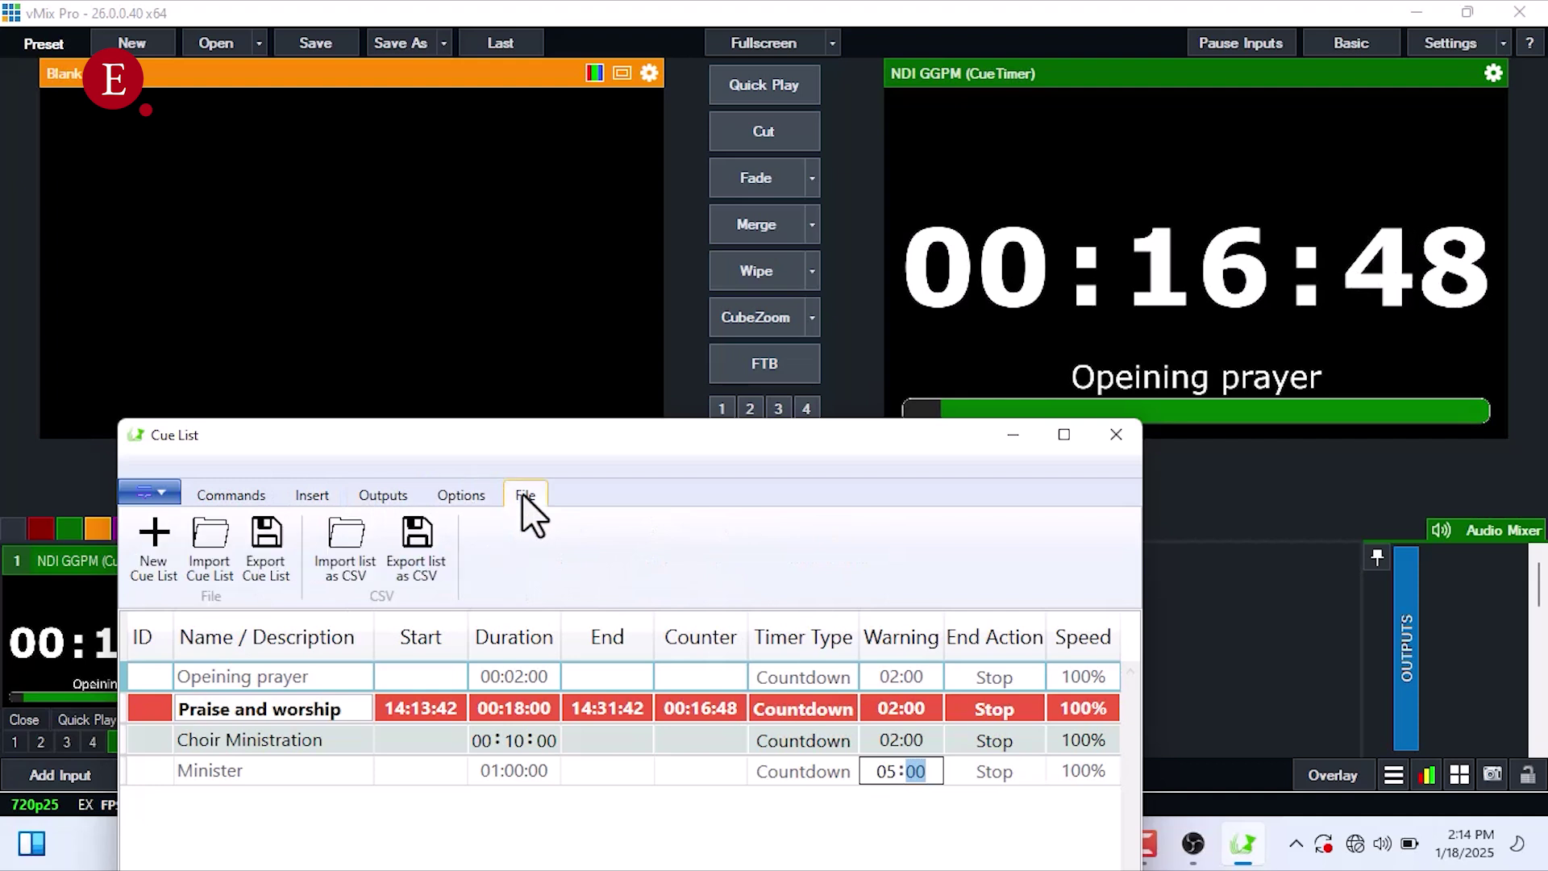
pyautogui.click(224, 497)
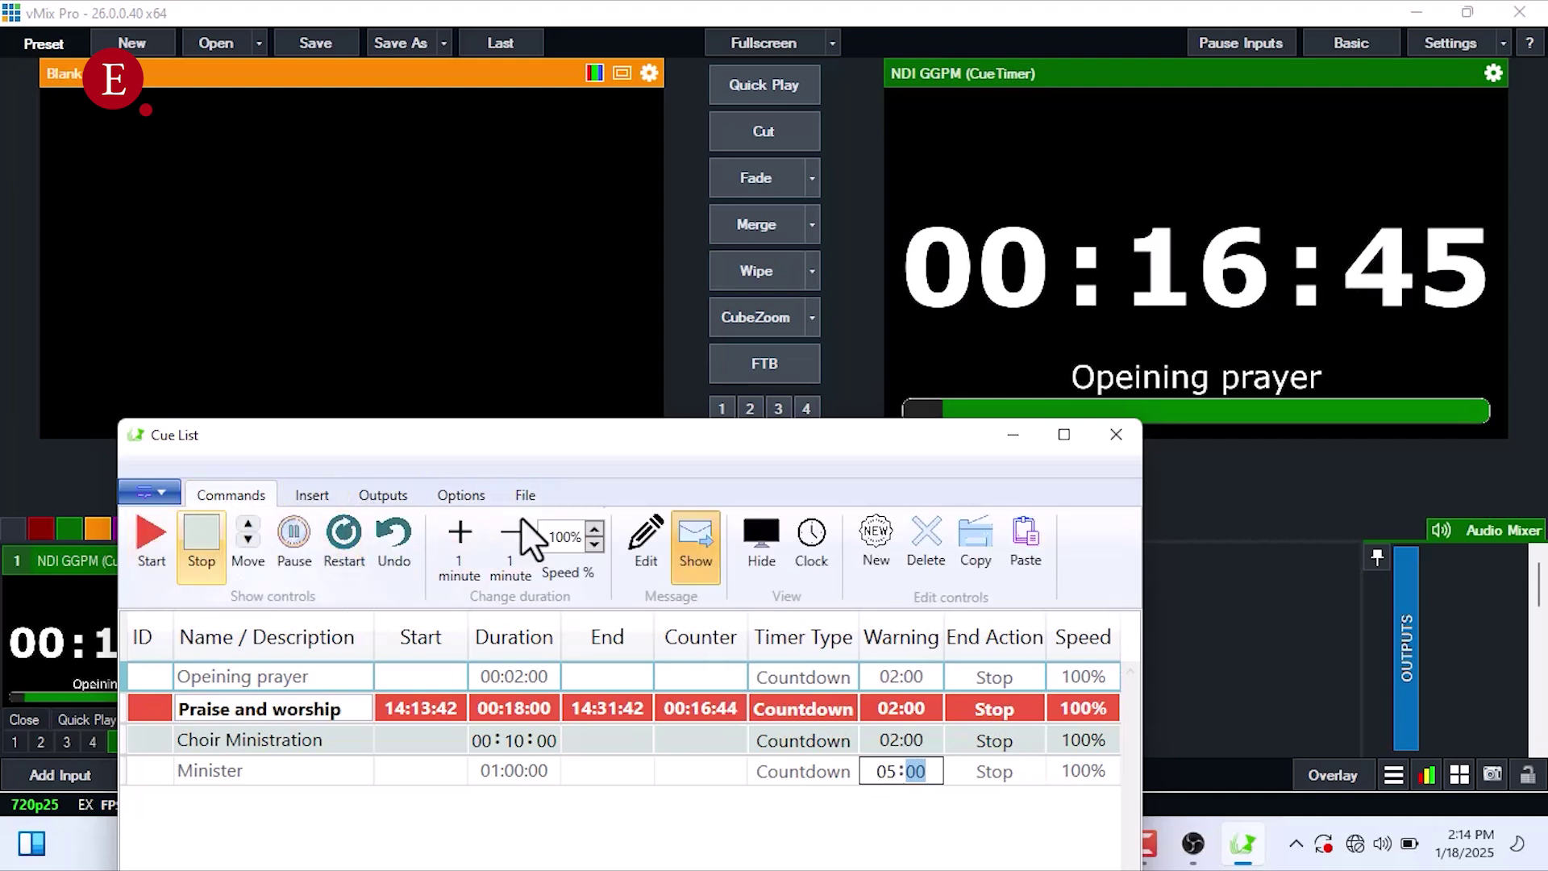
pyautogui.moveTo(678, 429); pyautogui.dragTo(603, 162)
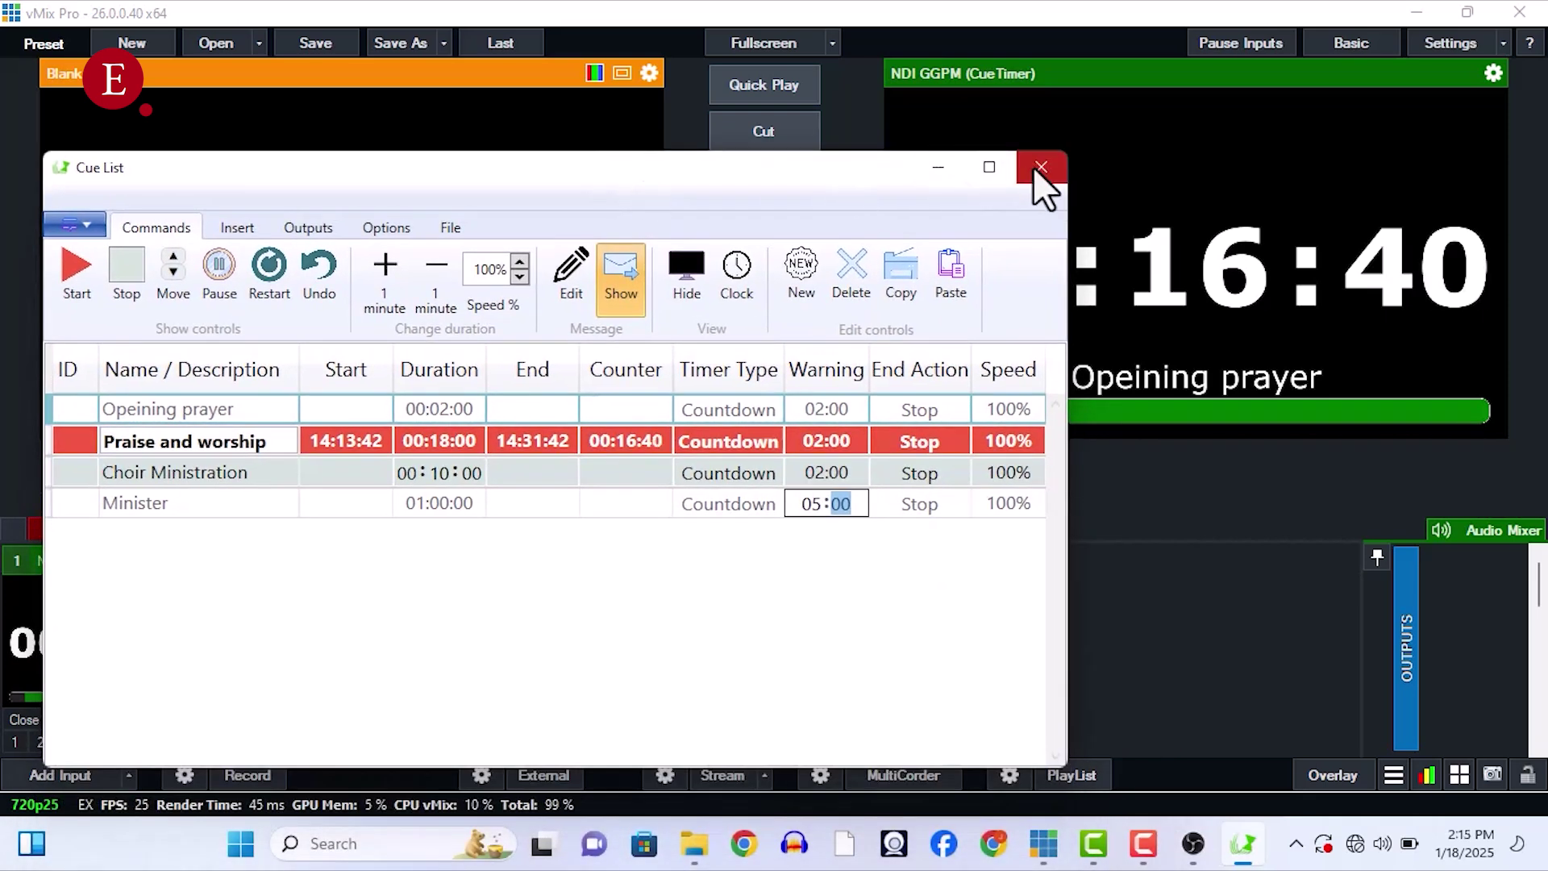